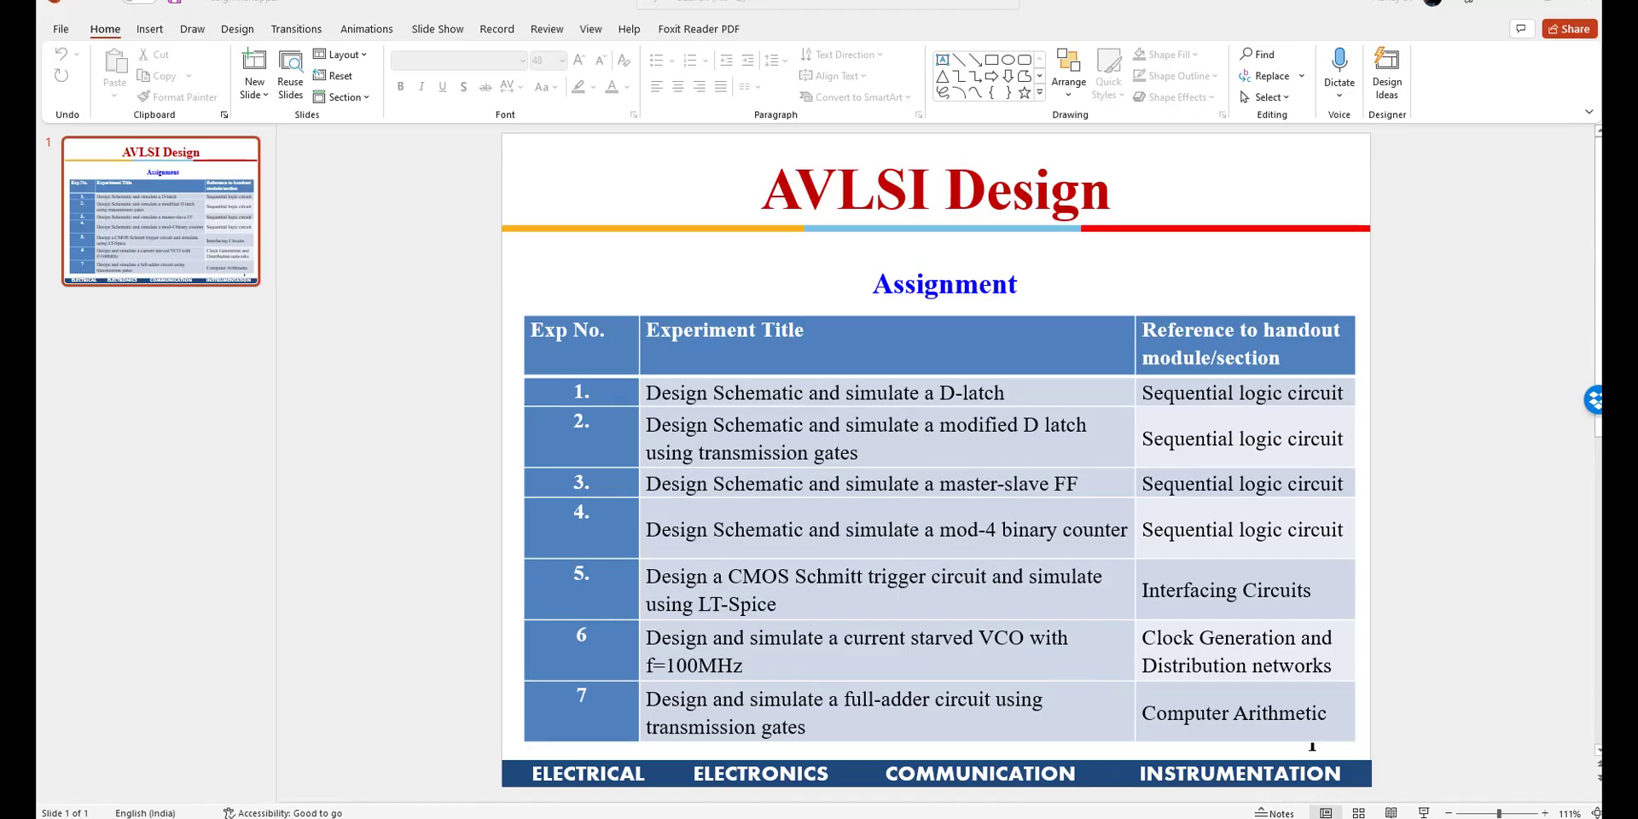
Switch to File Explorer and open the 1.SR_Latch.asc schematic from the LT_SPICE_LEC_2 folder inside AVLSI.
right_click(241, 817)
left_click(202, 797)
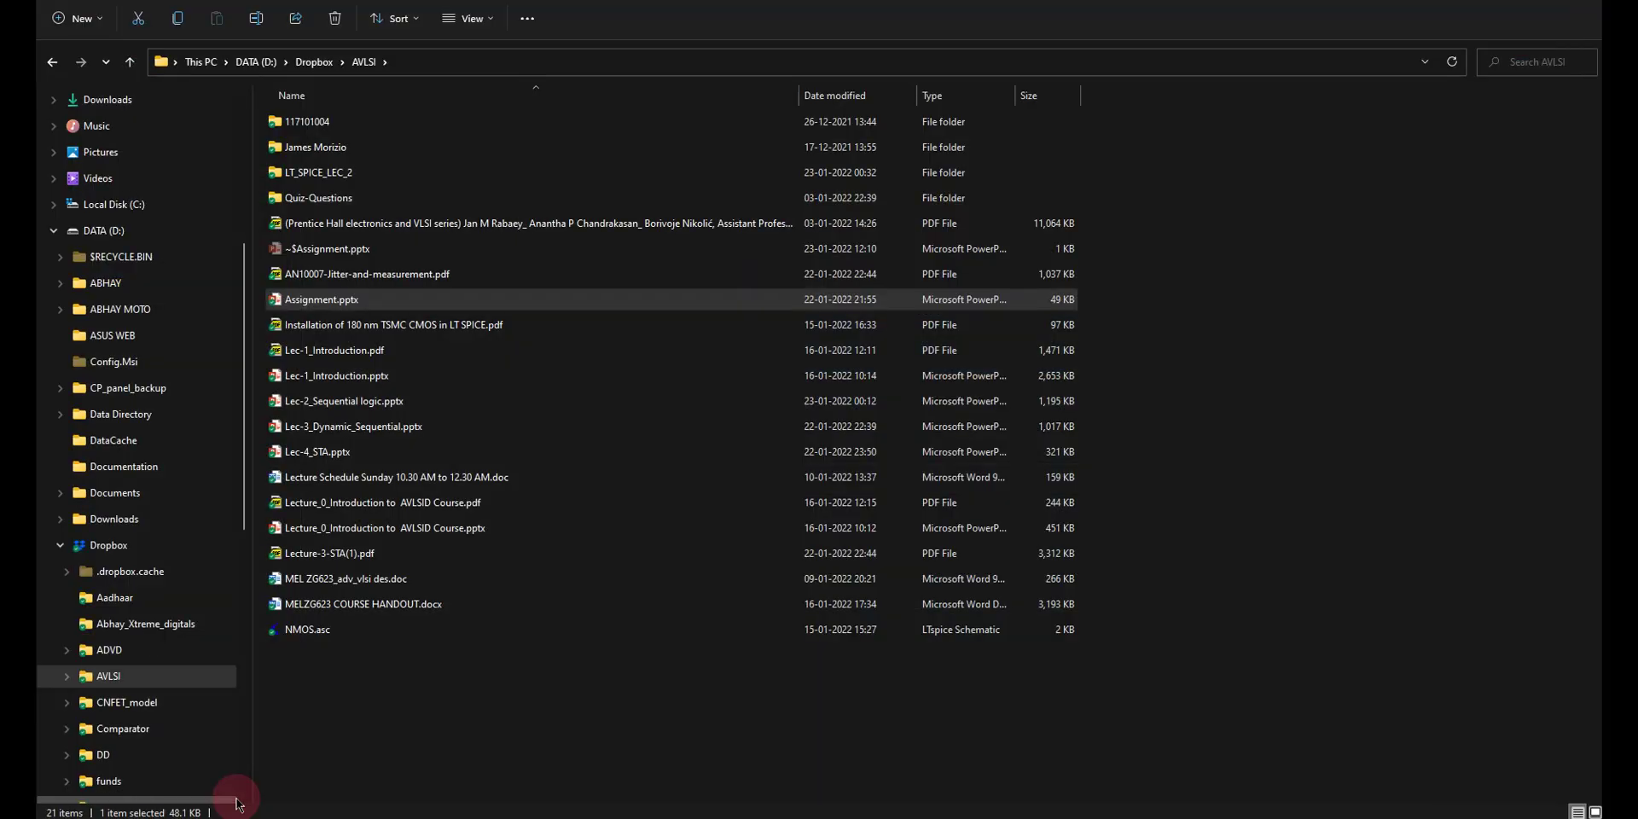
left_click(314, 175)
double_click(314, 175)
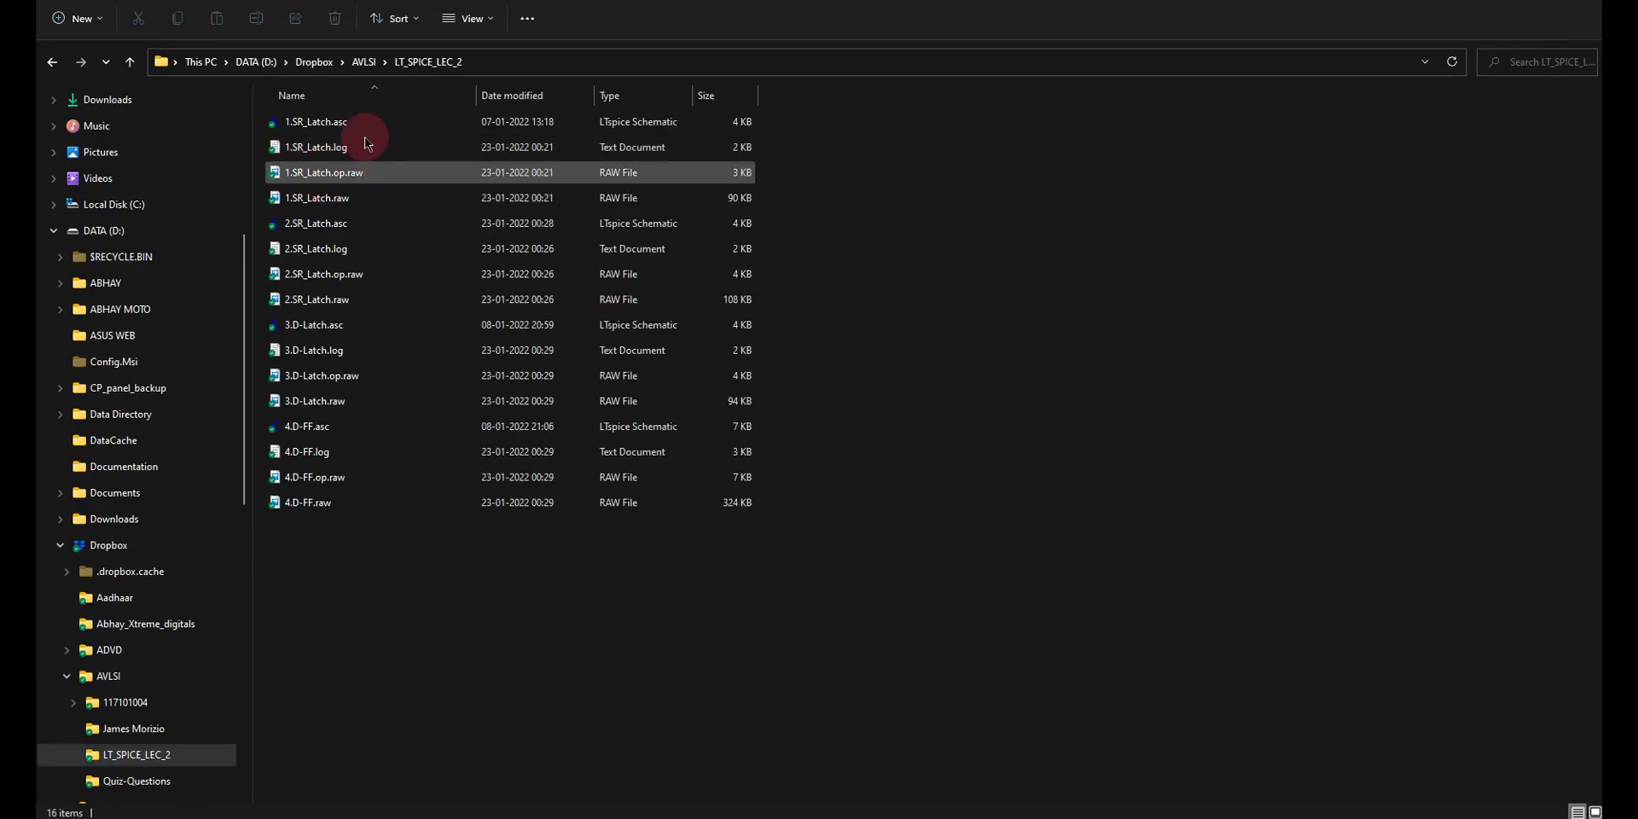
left_click(317, 125)
double_click(318, 128)
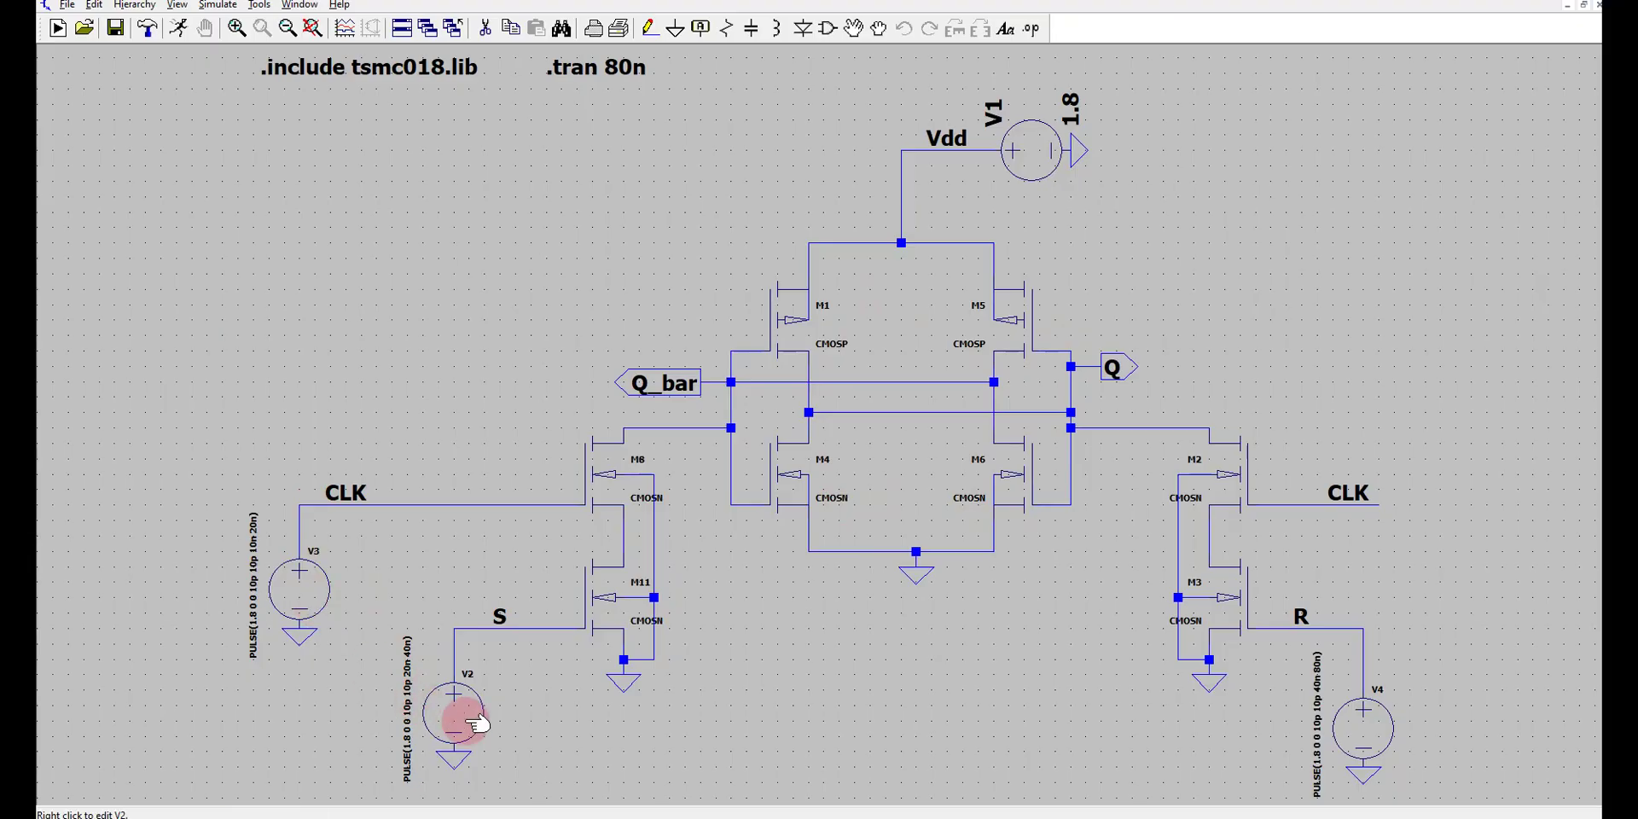
Run the transient simulation of the first SR latch and plot the CLK, S, R and Q voltages.
left_click(183, 32)
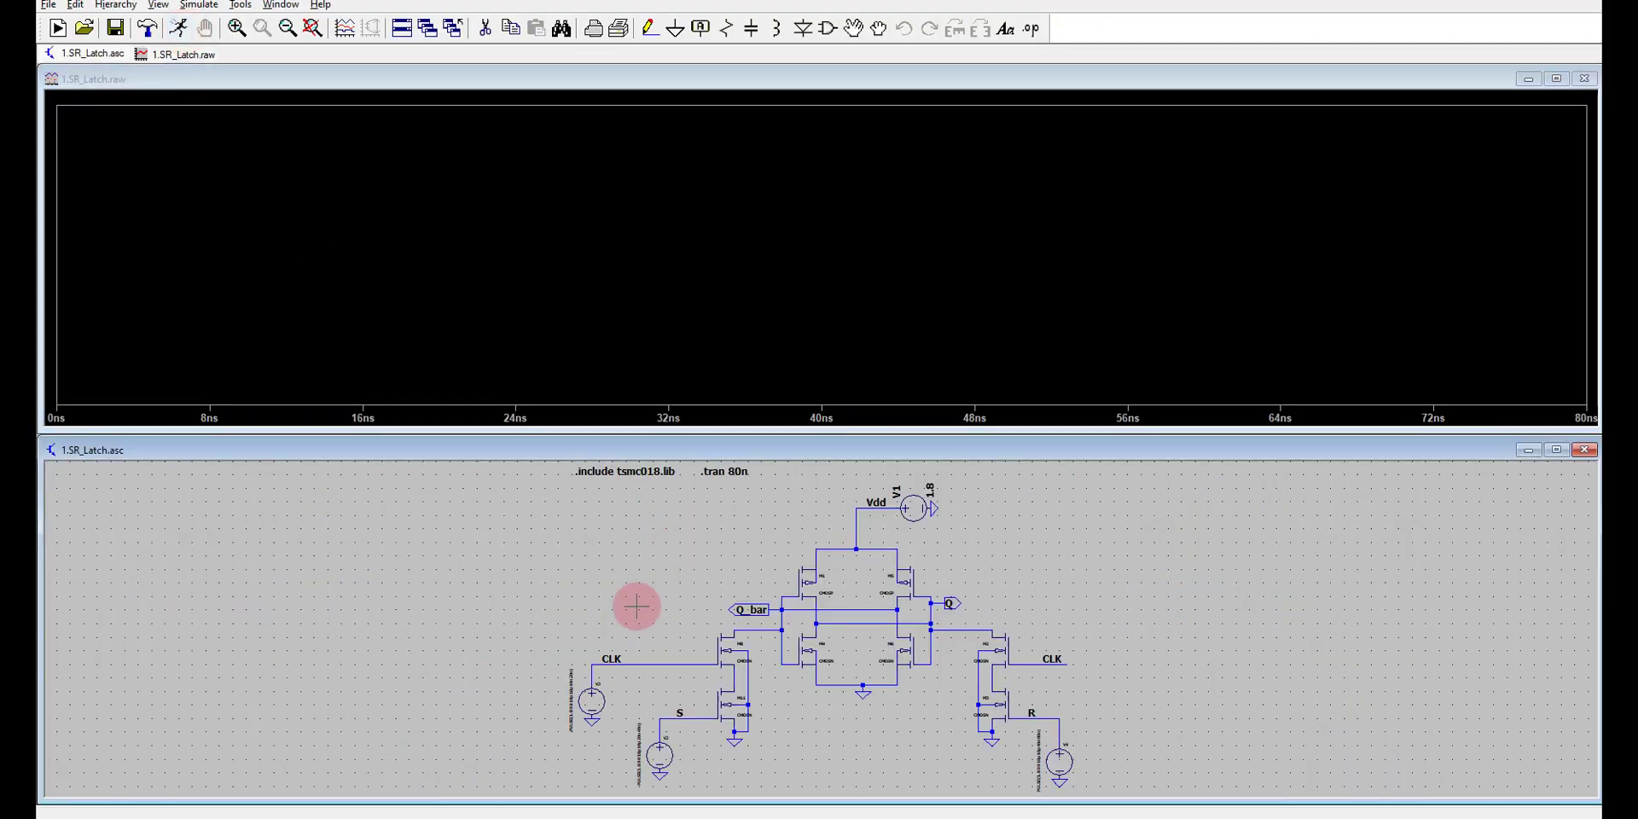
left_click(617, 658)
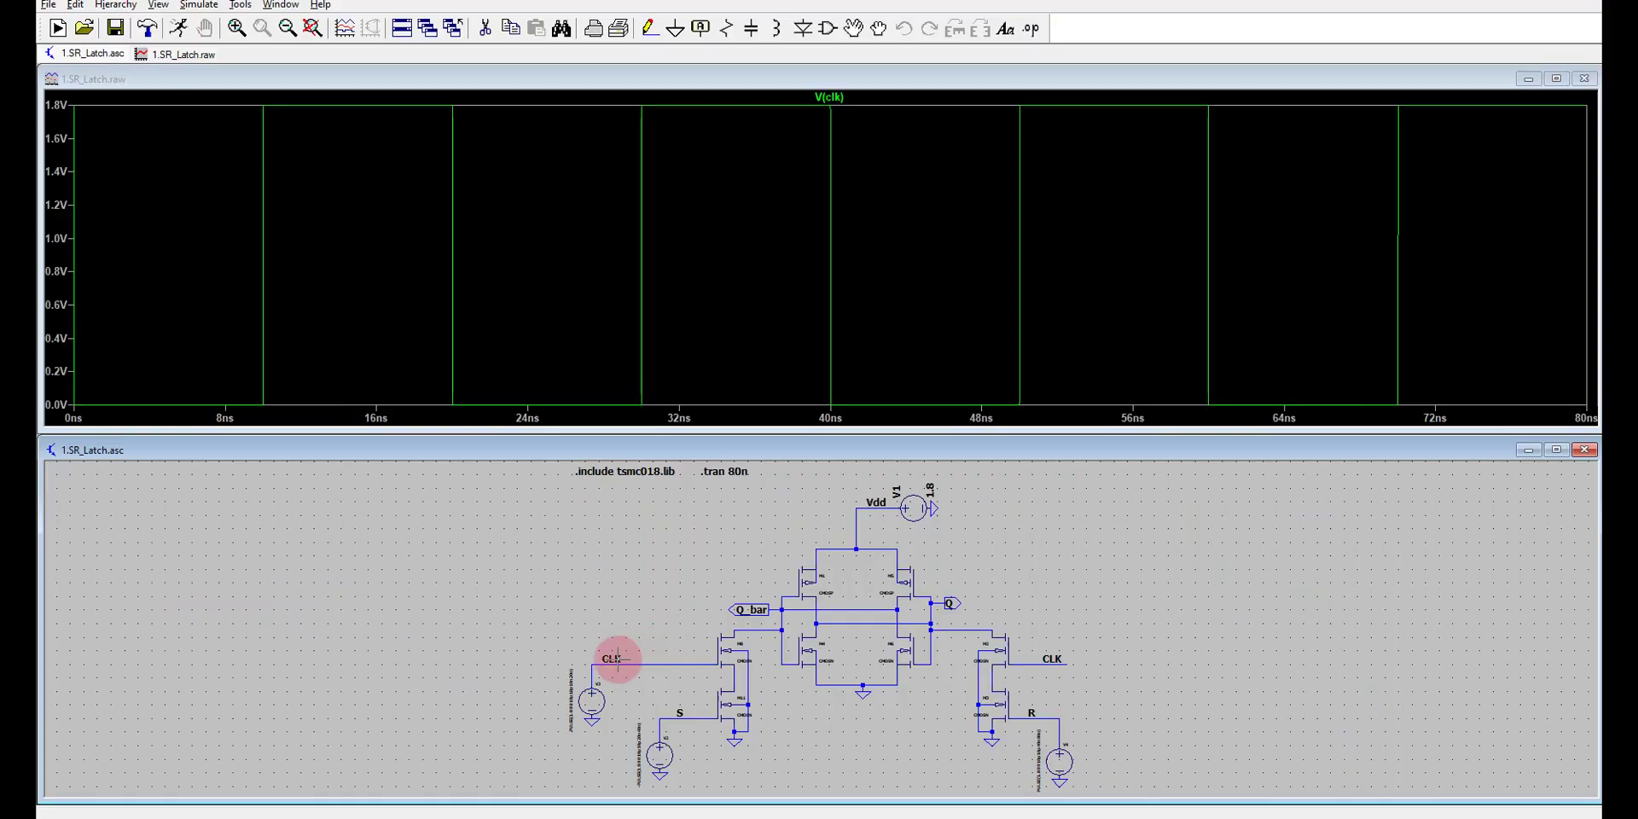
left_click(681, 711)
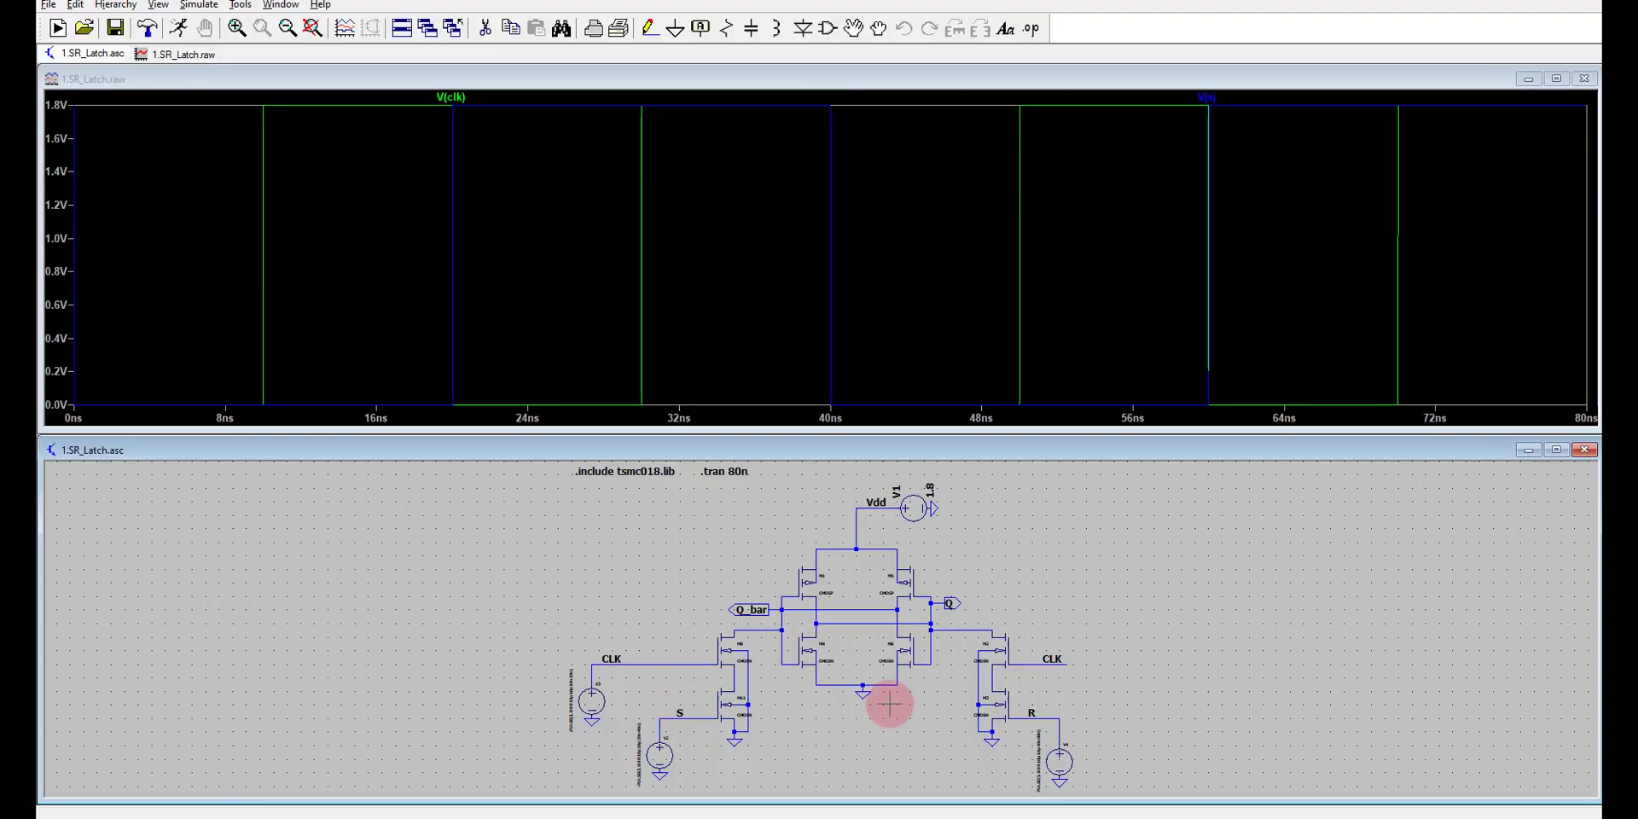
left_click(1031, 710)
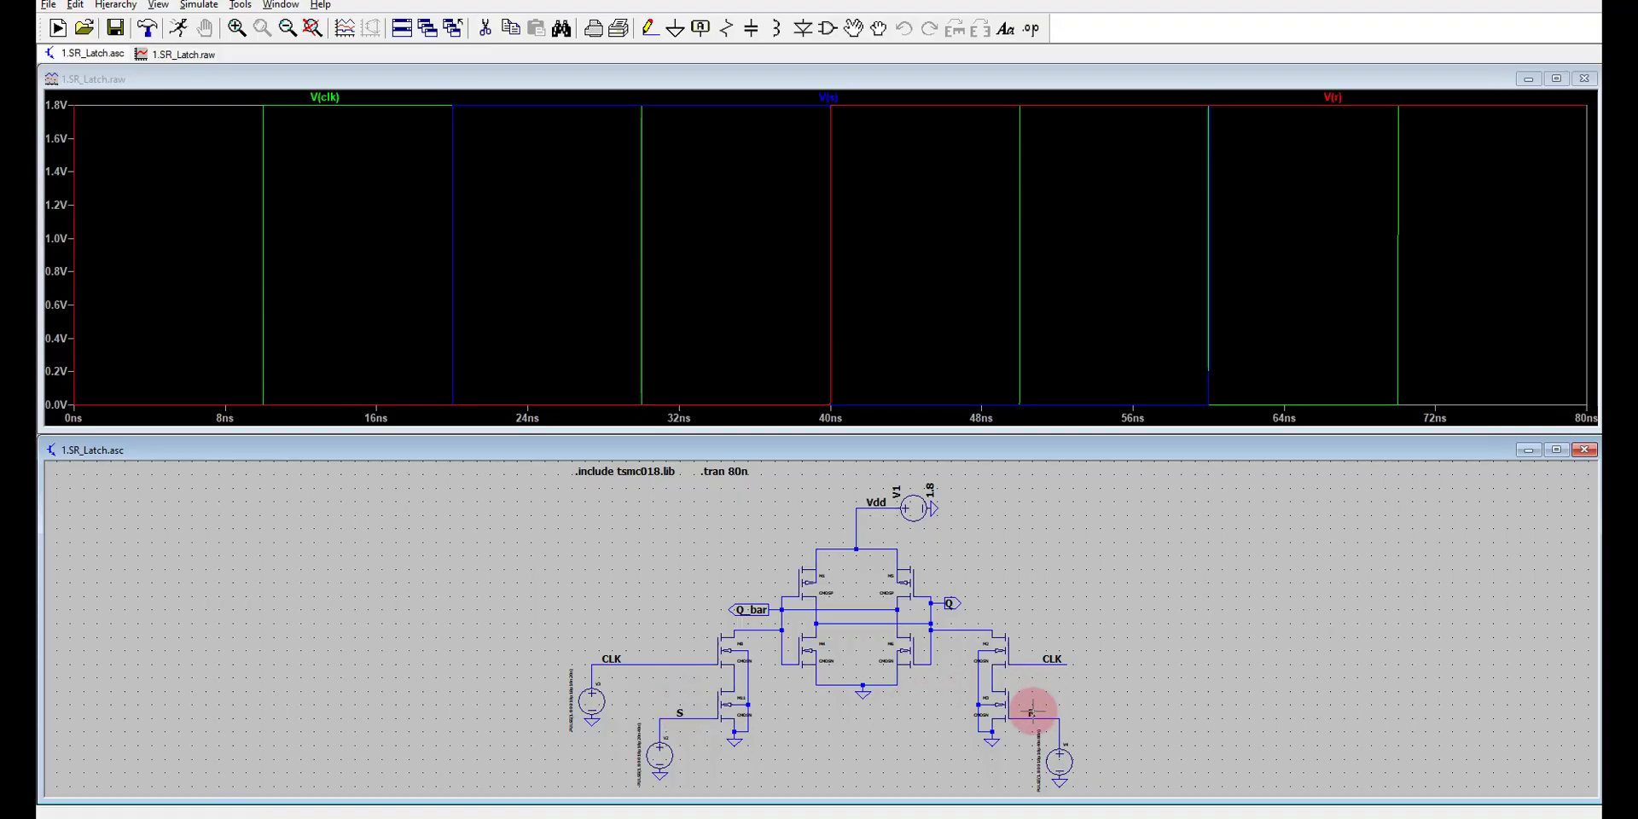
left_click(949, 603)
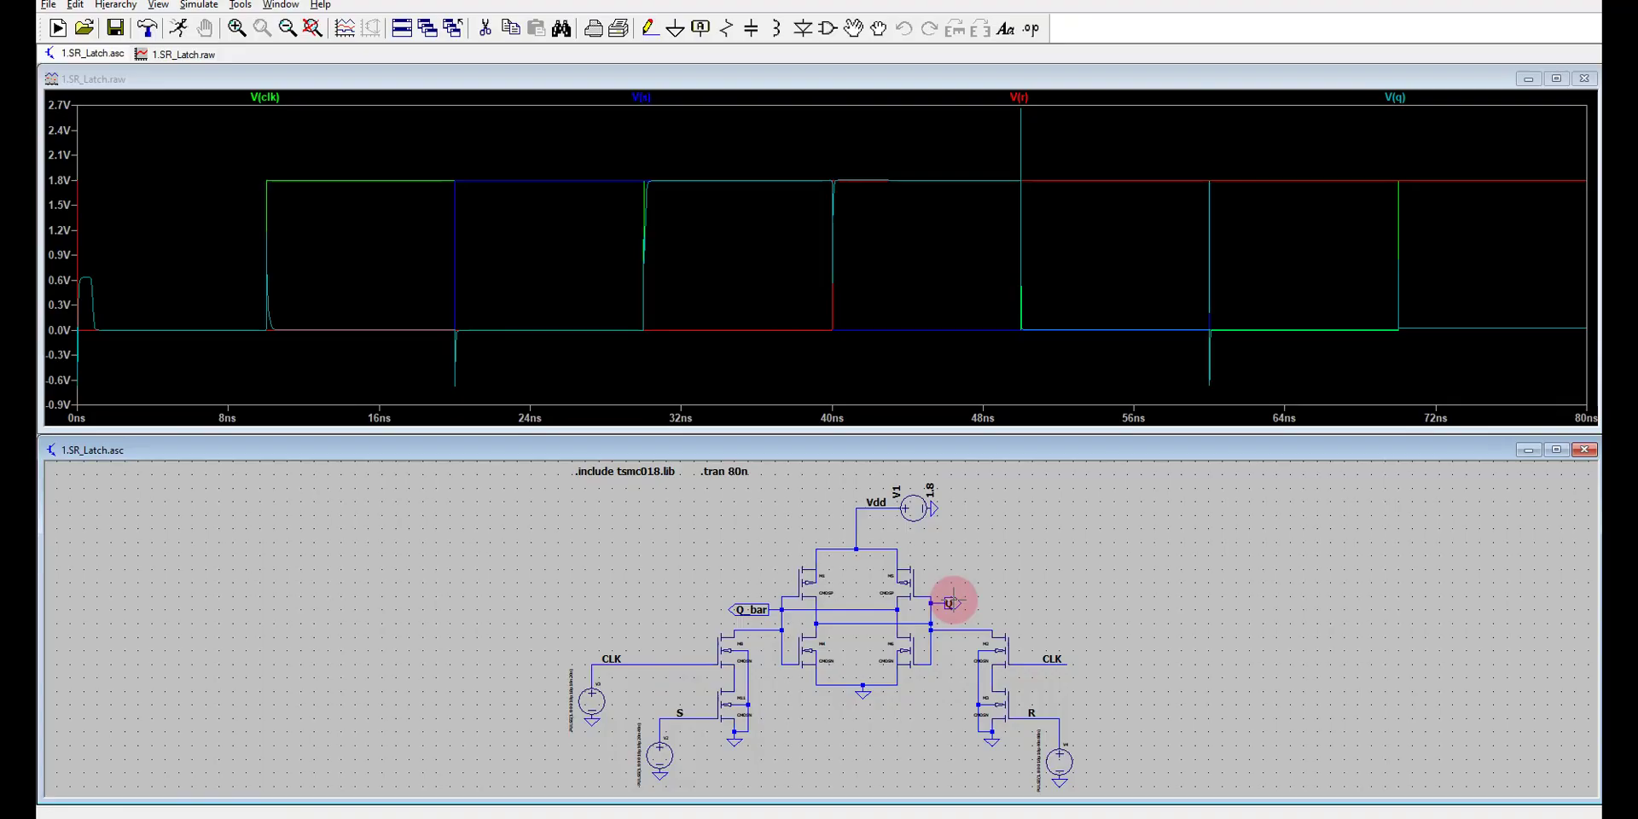
Maximize the 1.SR_Latch waveform window and add three empty plot panes above the combined traces.
left_click(1556, 78)
right_click(734, 453)
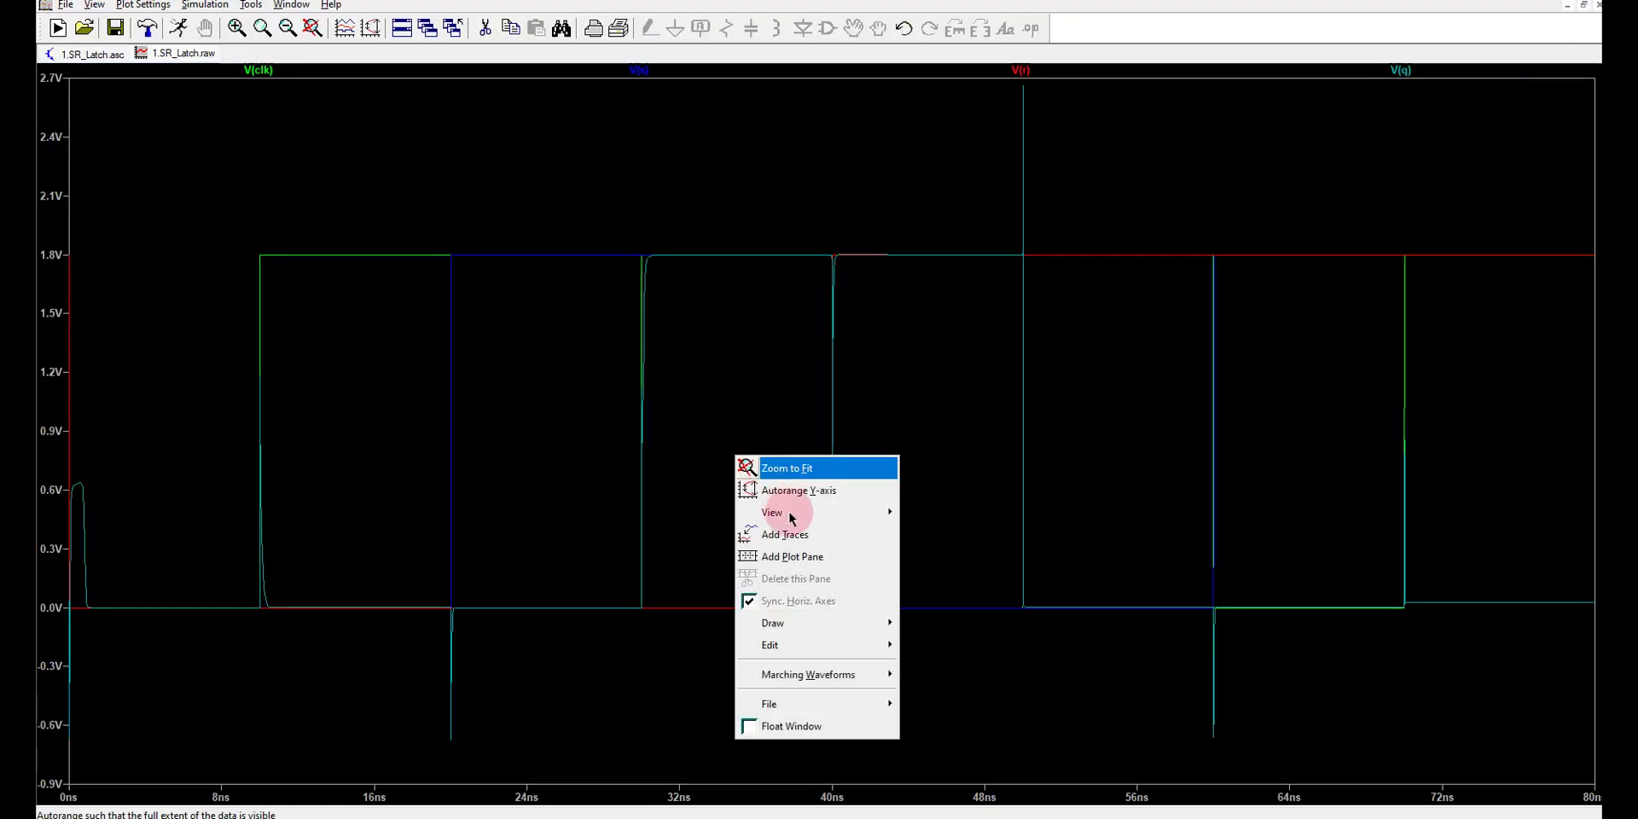
left_click(782, 555)
right_click(780, 546)
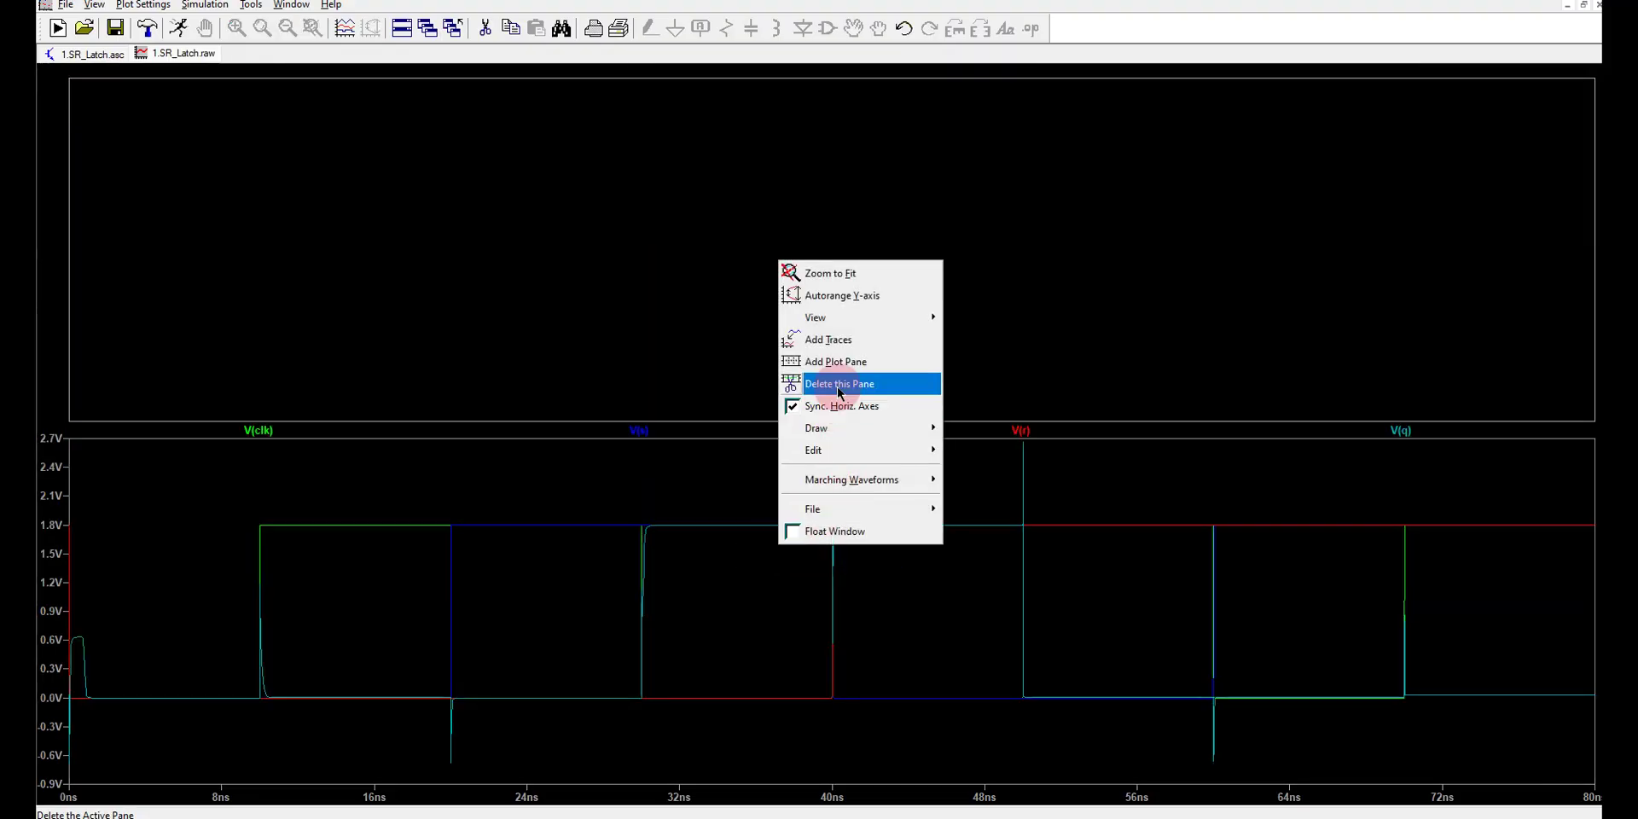
left_click(814, 362)
right_click(804, 469)
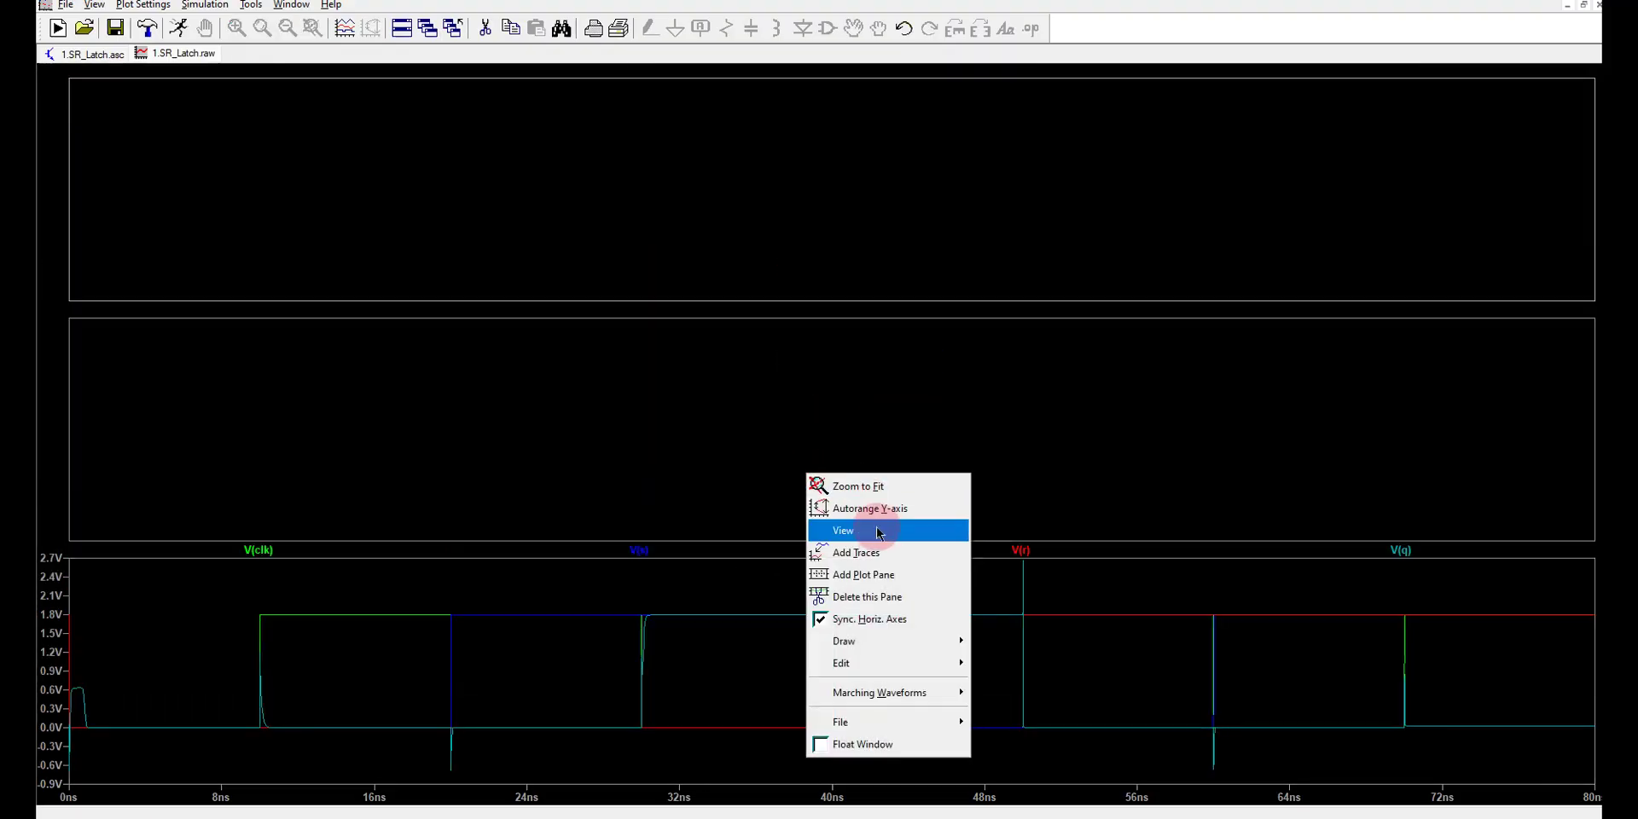
left_click(880, 575)
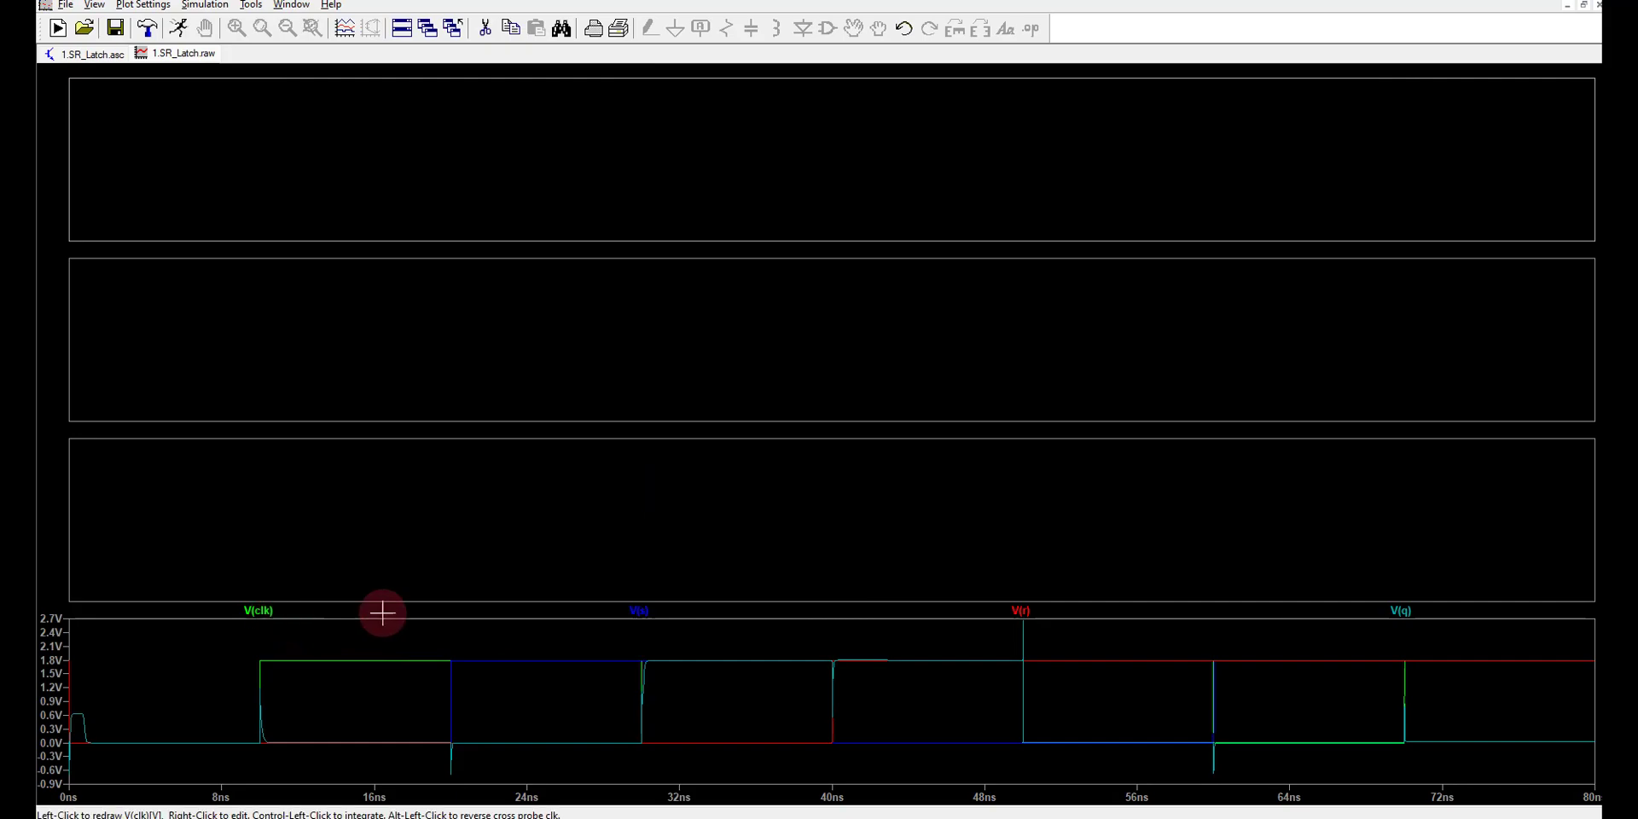
Move V(clk), V(s) and V(r) of 1.SR_Latch into the first, second and third panes, leaving V(q) in the last.
left_click_drag(273, 609, 300, 210)
mouse_move(348, 608)
left_mouse_down()
mouse_move(336, 614)
mouse_move(322, 409)
left_mouse_up()
left_click_drag(468, 604, 436, 541)
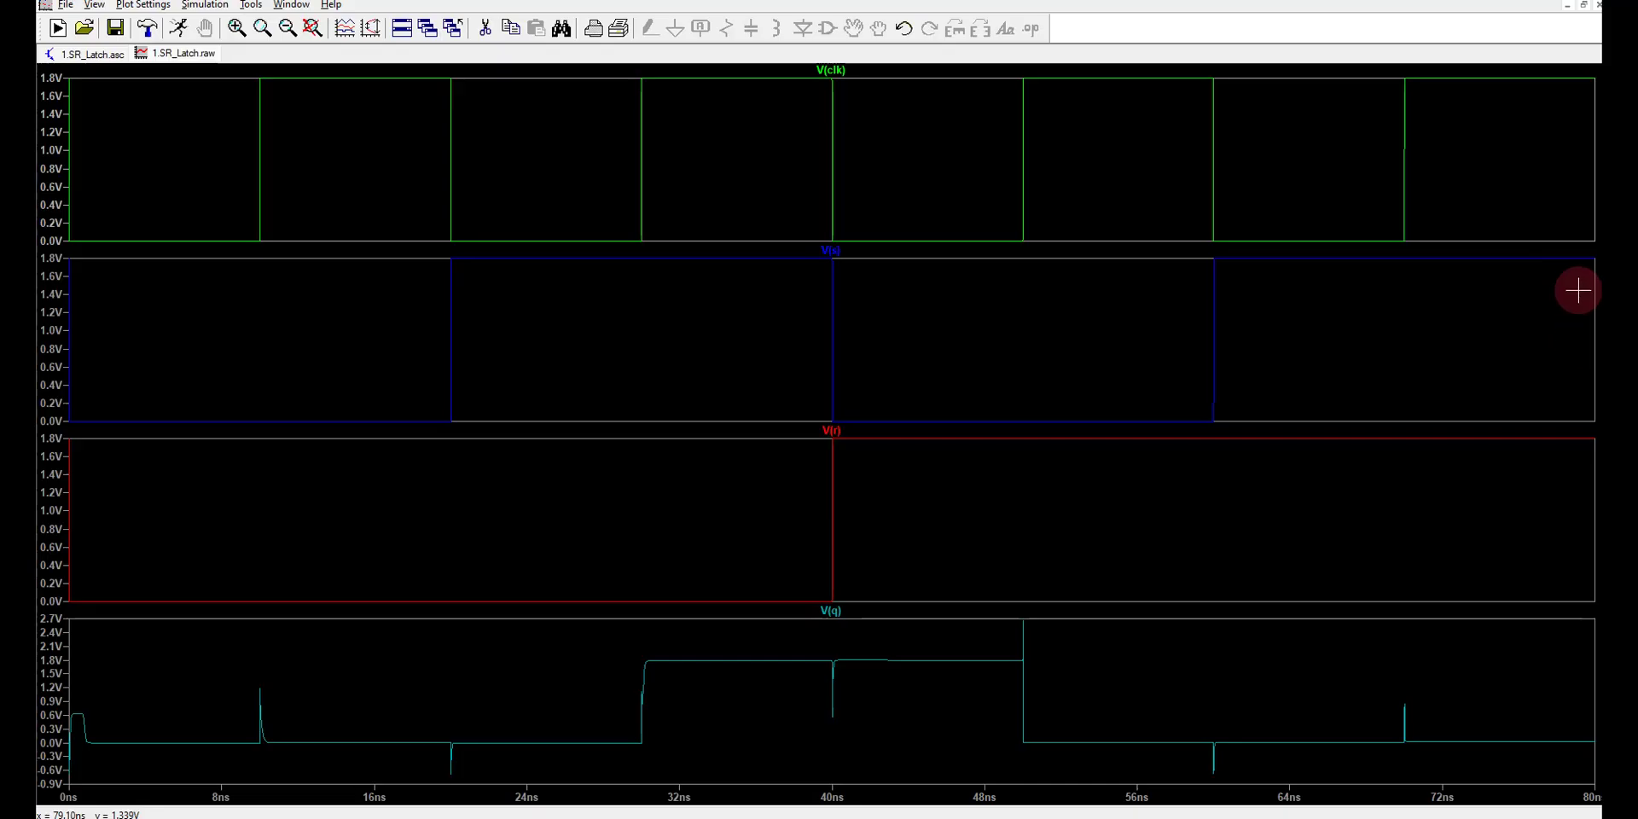
Compare the 1.SR_Latch schematic and its input sources with the simulated CLK, S, R and Q waveforms.
left_click(89, 54)
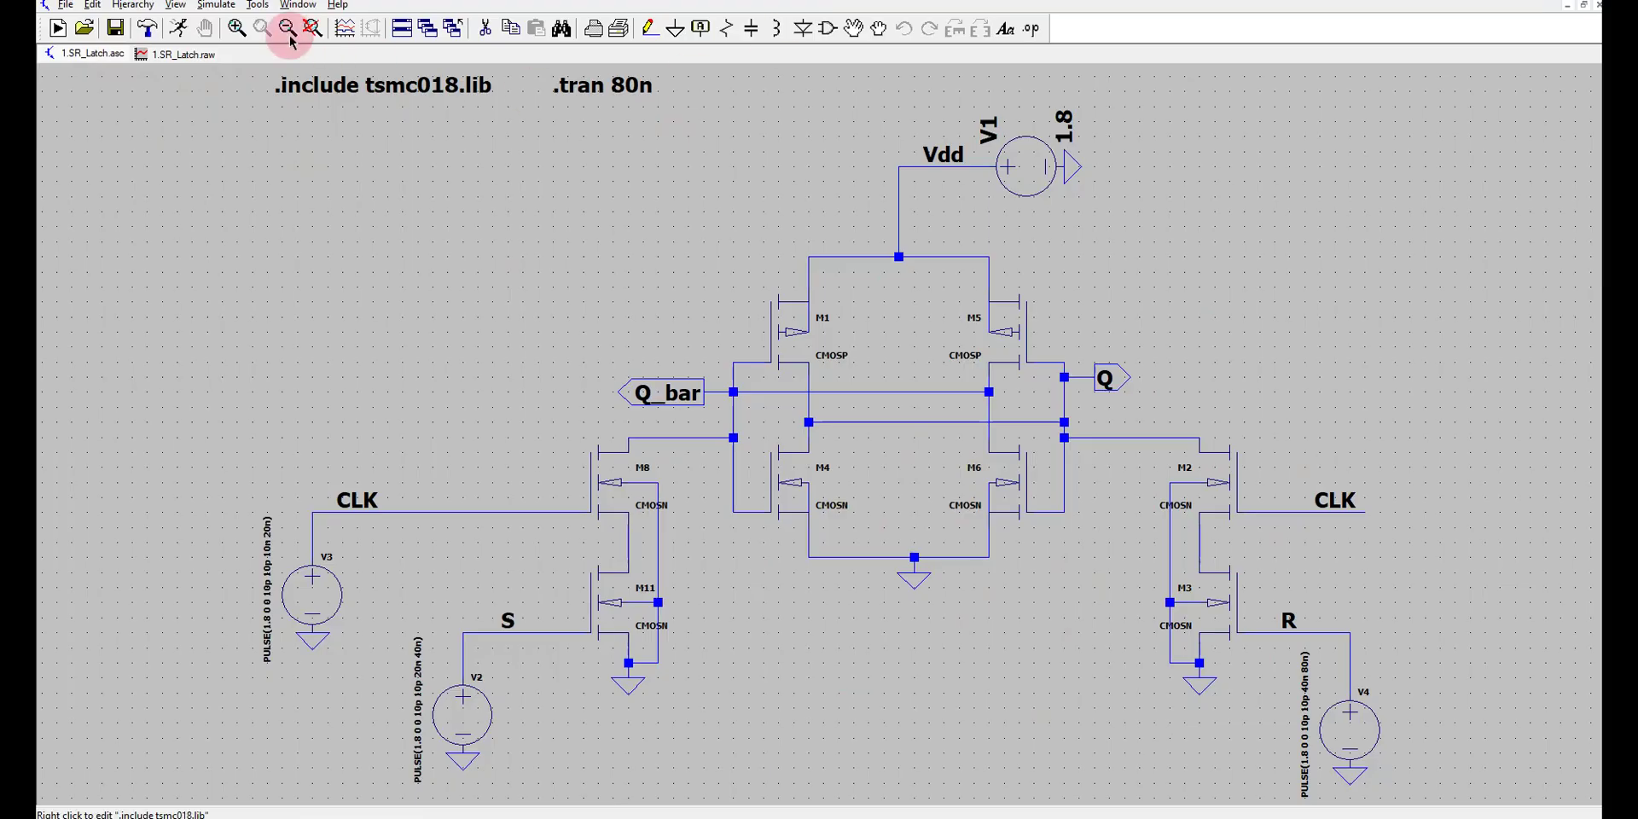
left_click(181, 54)
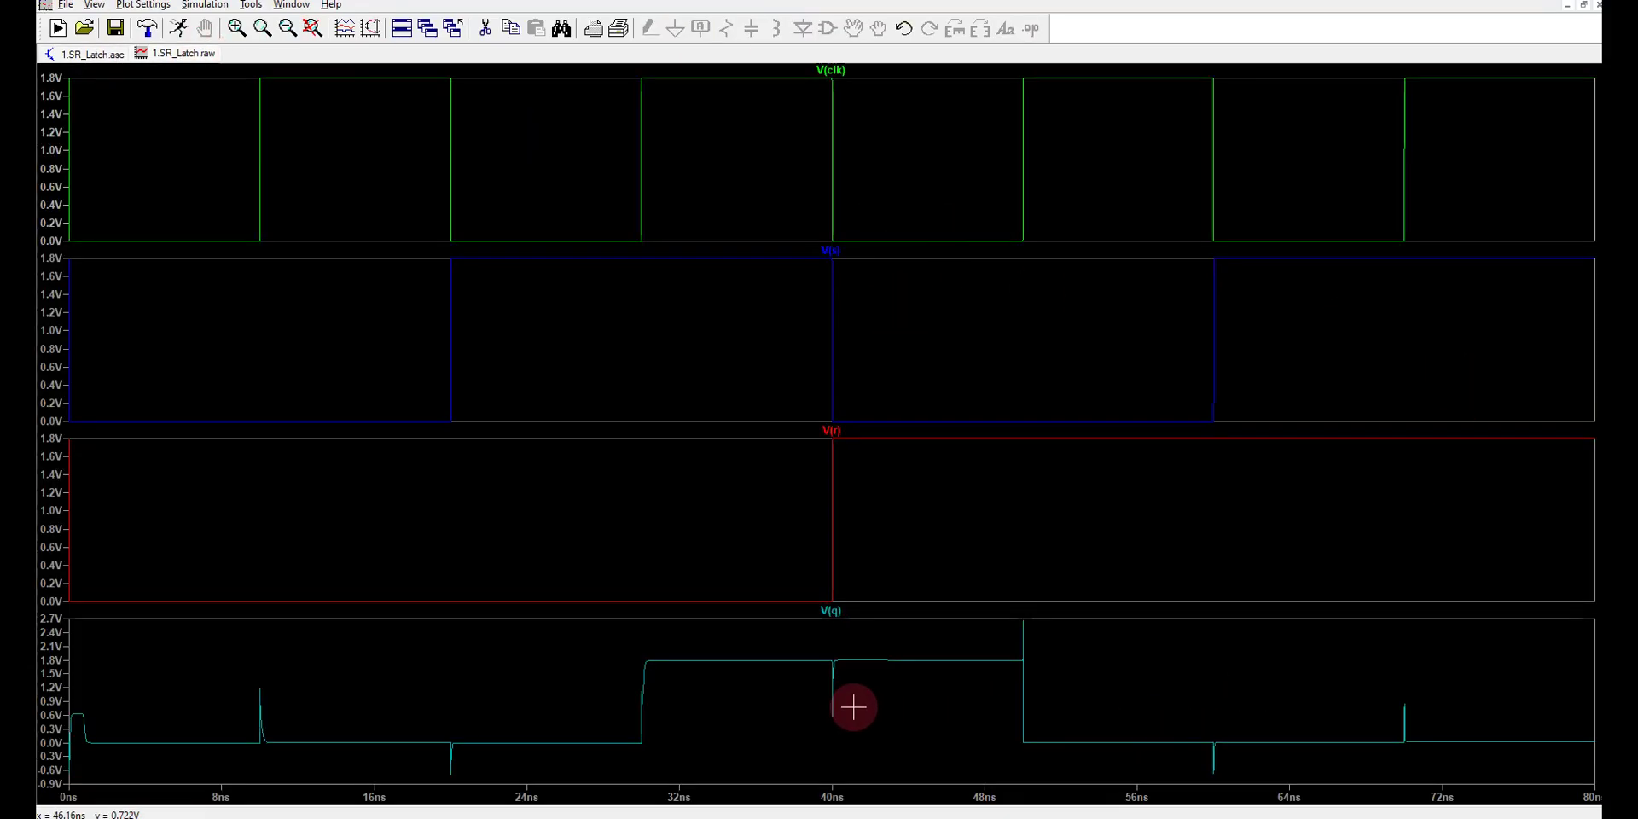
left_click(85, 53)
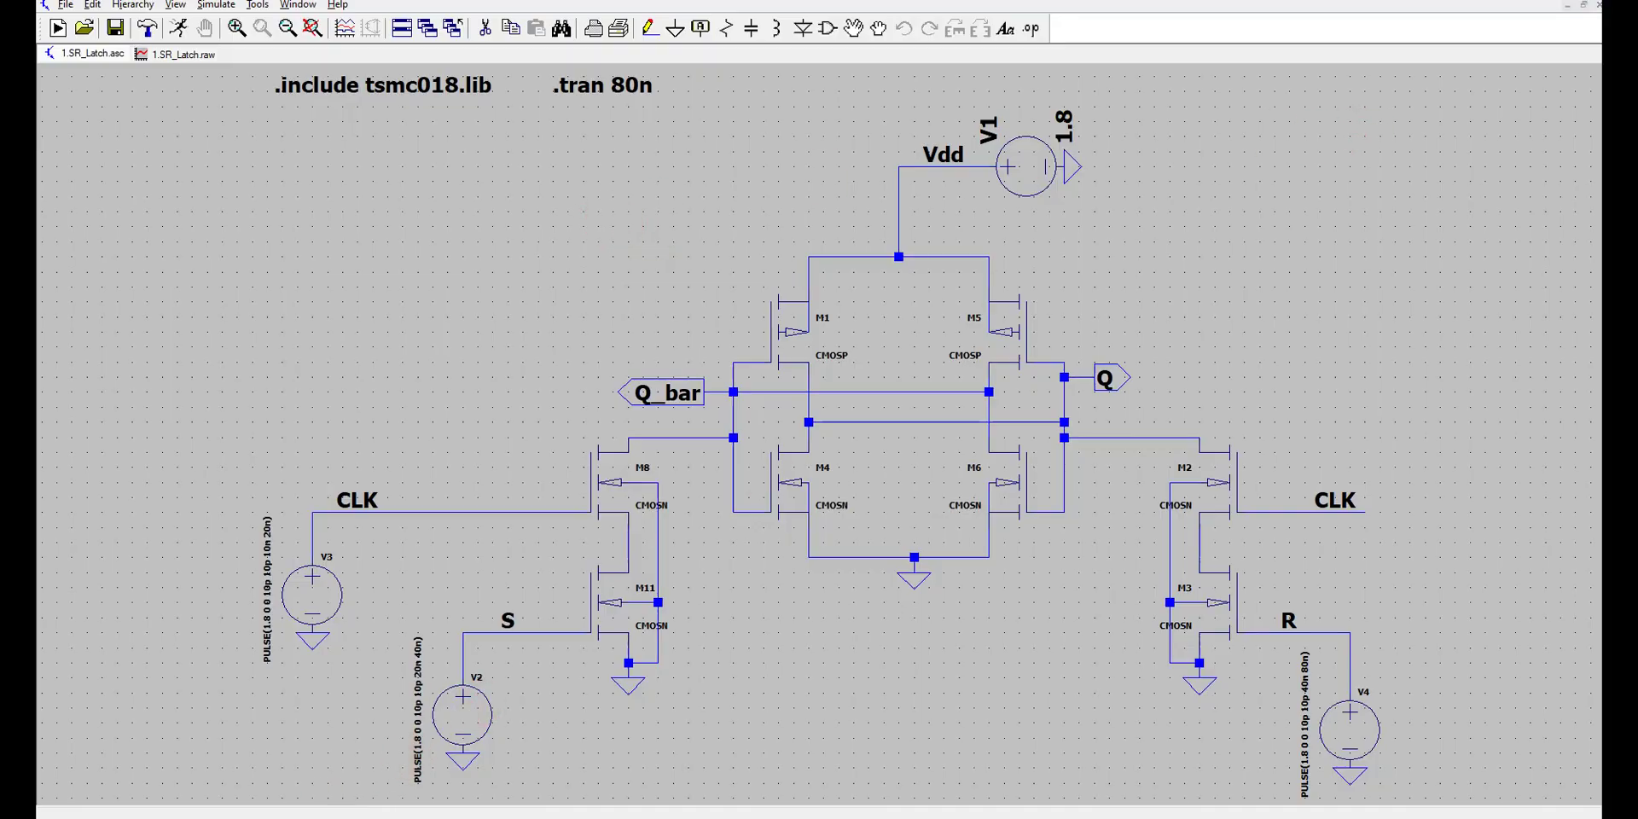
Return to File Explorer and open the 2.SR_Latch.asc schematic from the LT_SPICE_LEC_2 folder.
right_click(242, 815)
left_click(242, 797)
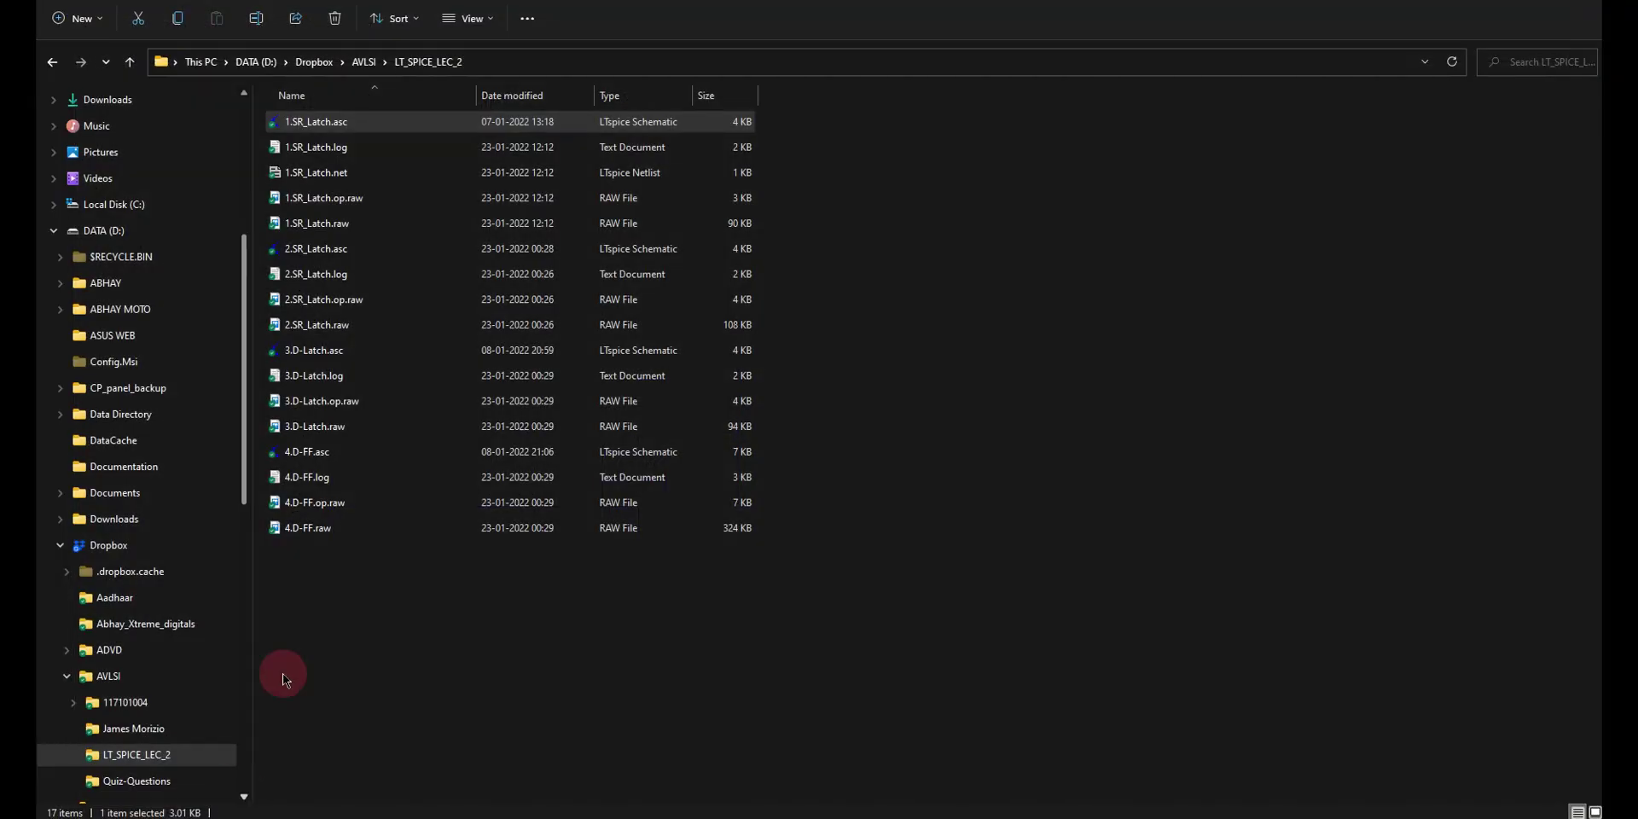
double_click(318, 232)
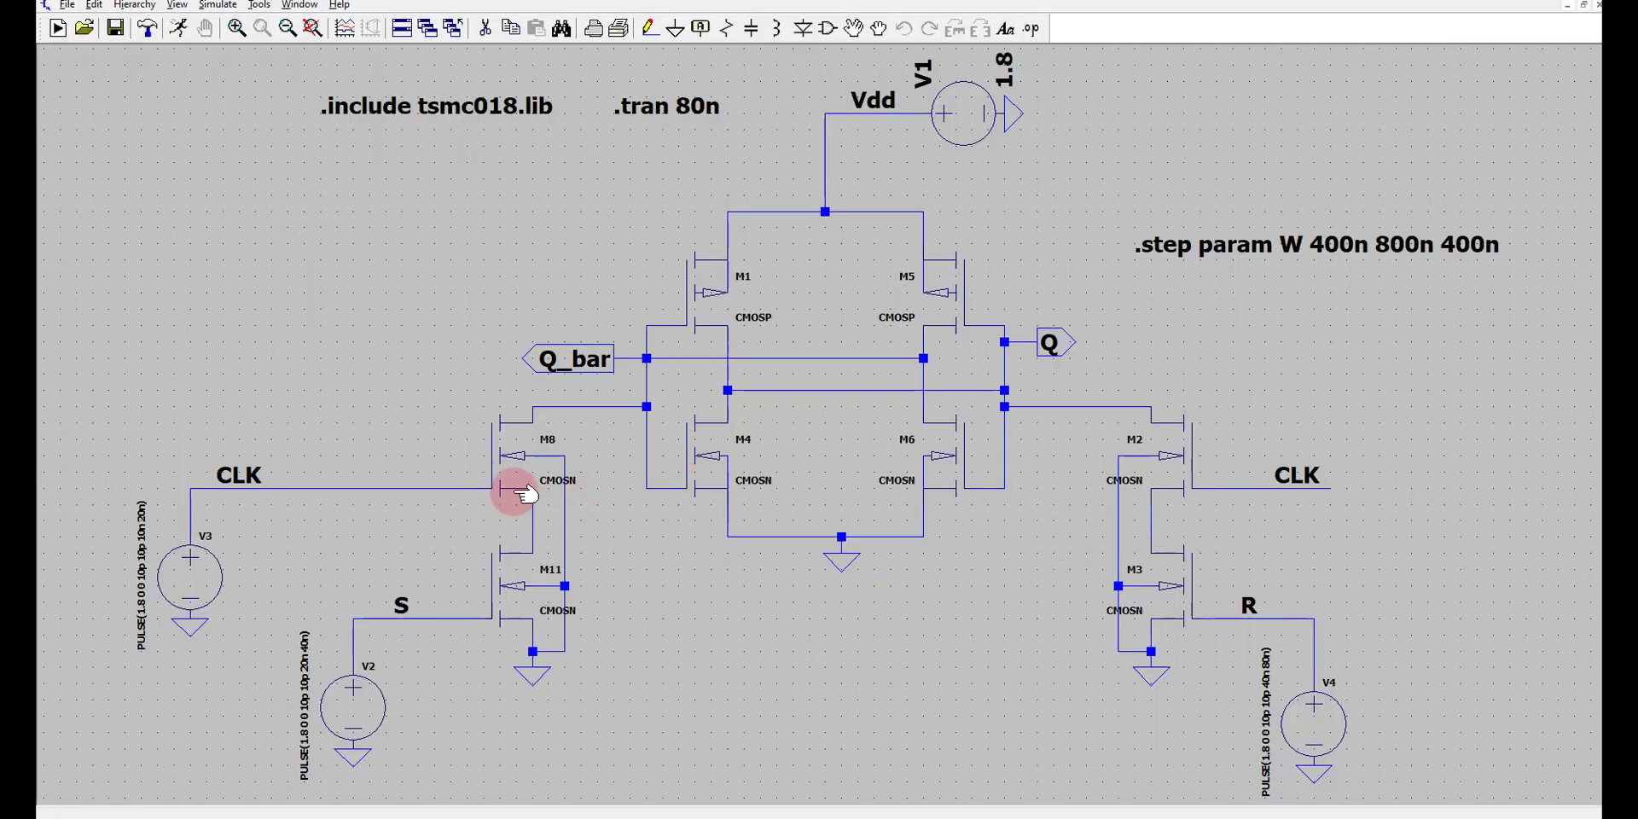
Inspect the width settings of transistors M8, M11, M2 and M3 and the step directive that sweeps W.
right_click(535, 454)
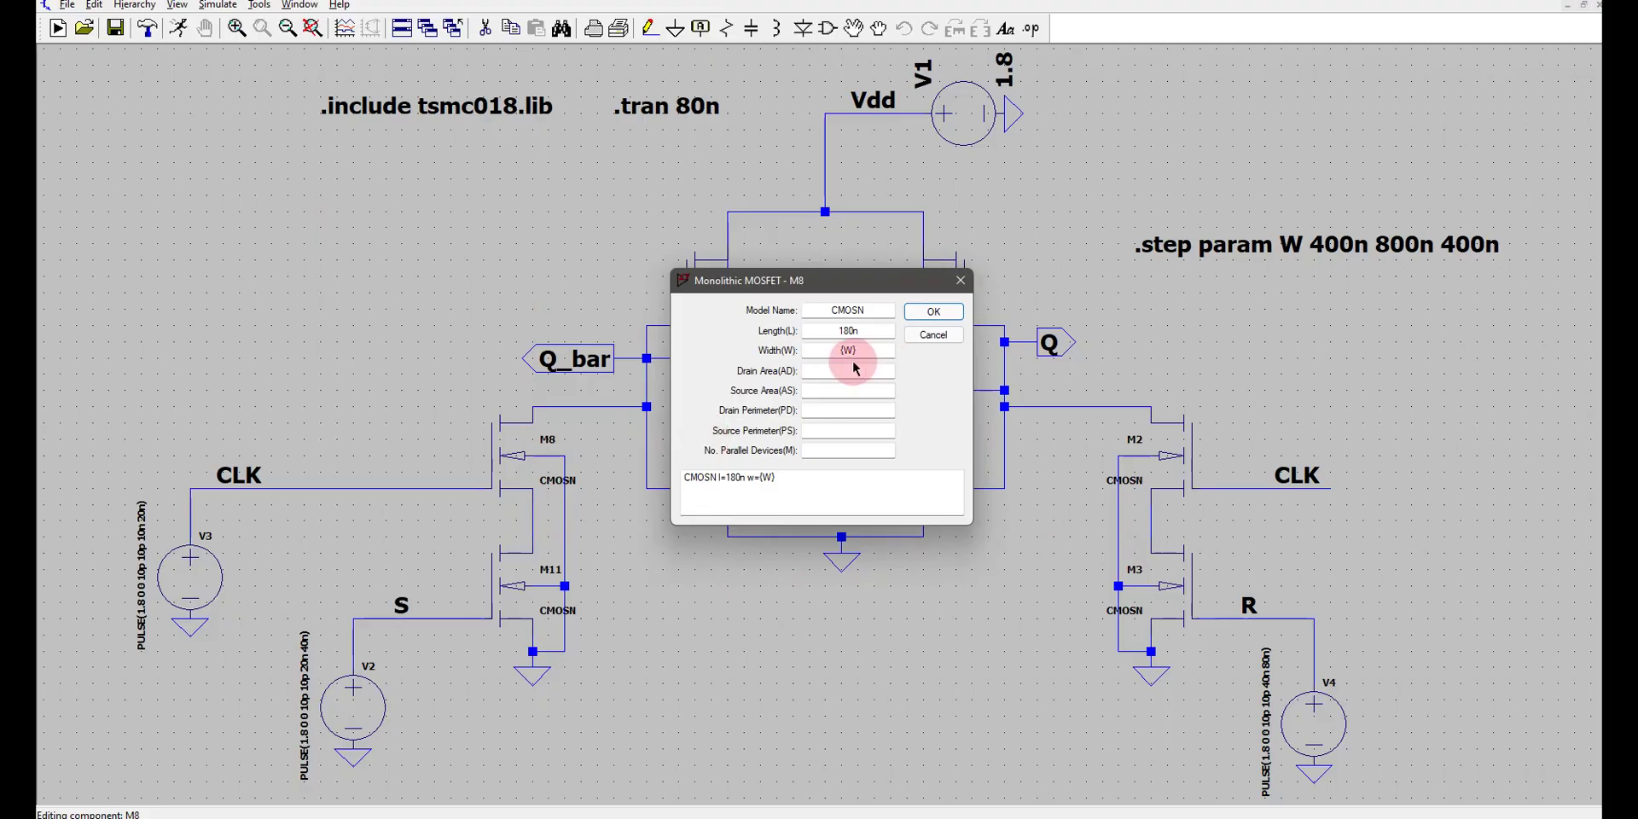
left_click(956, 283)
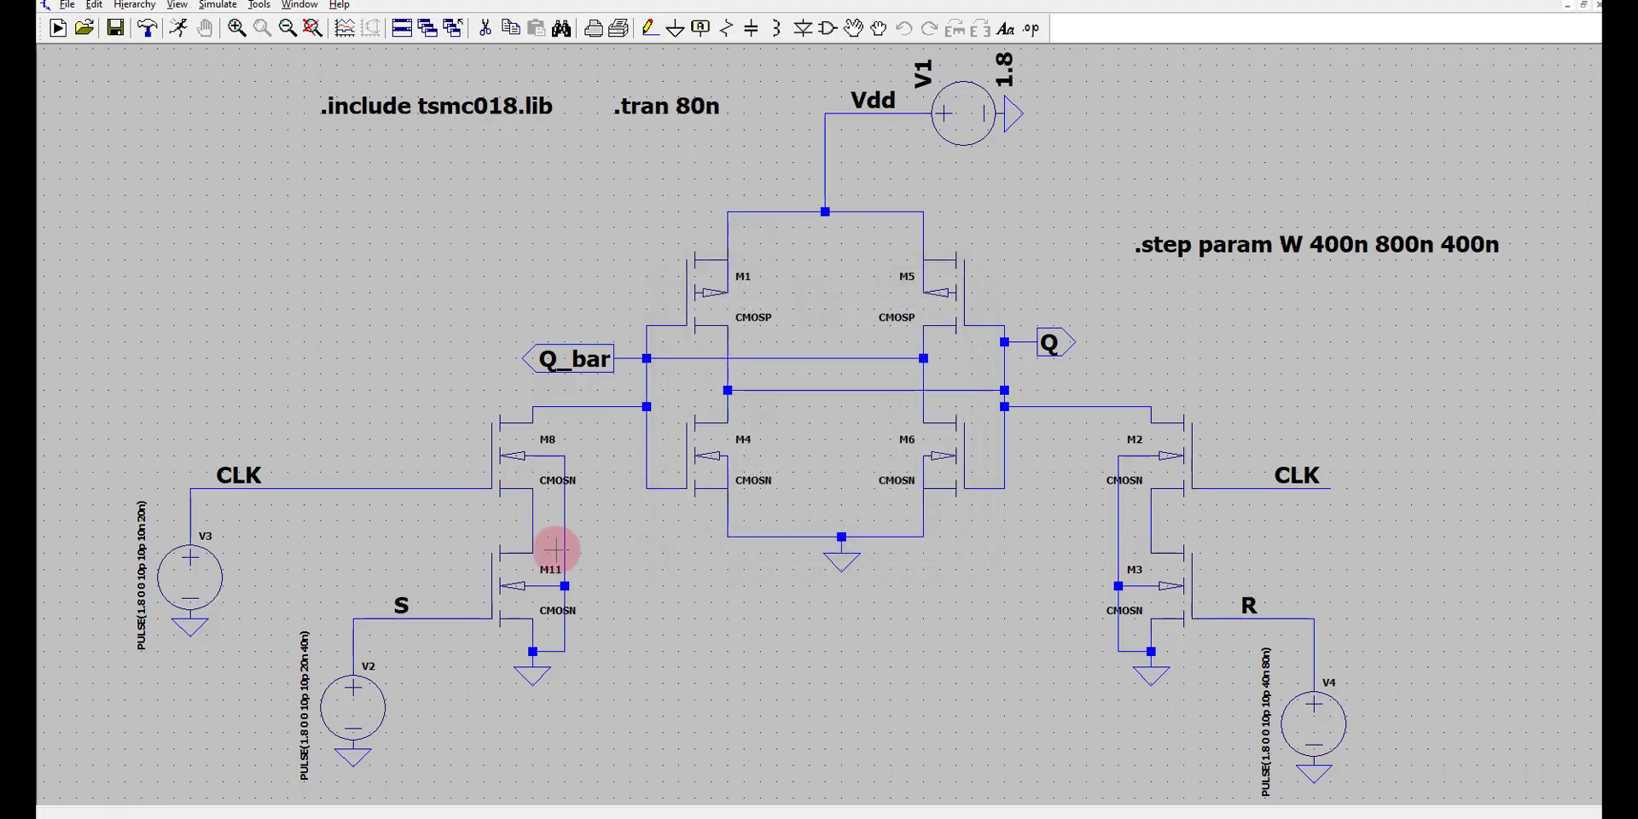
right_click(522, 586)
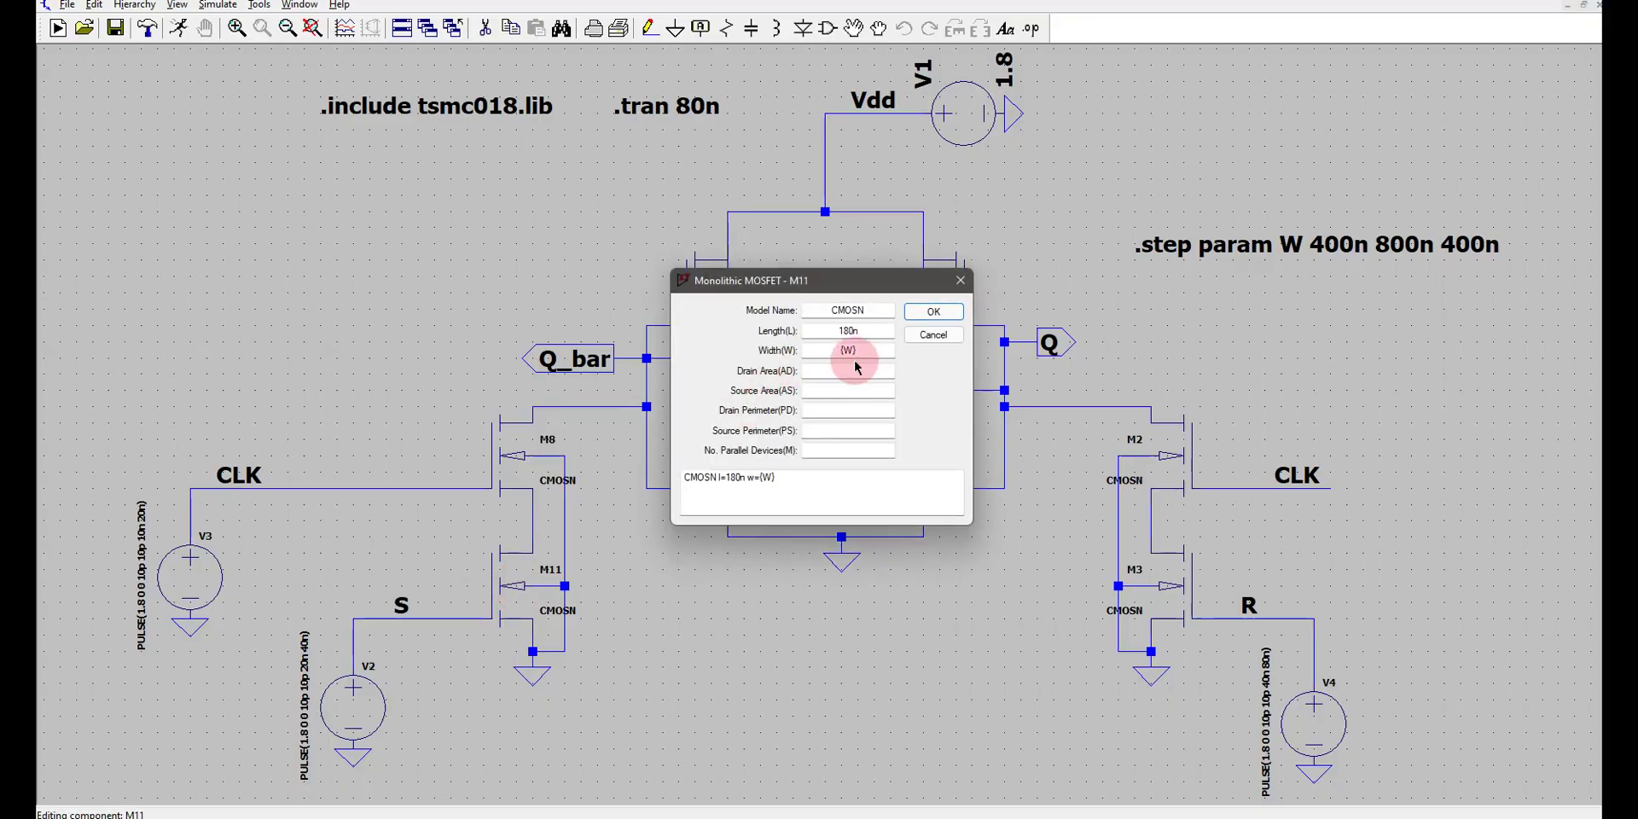
left_click(961, 284)
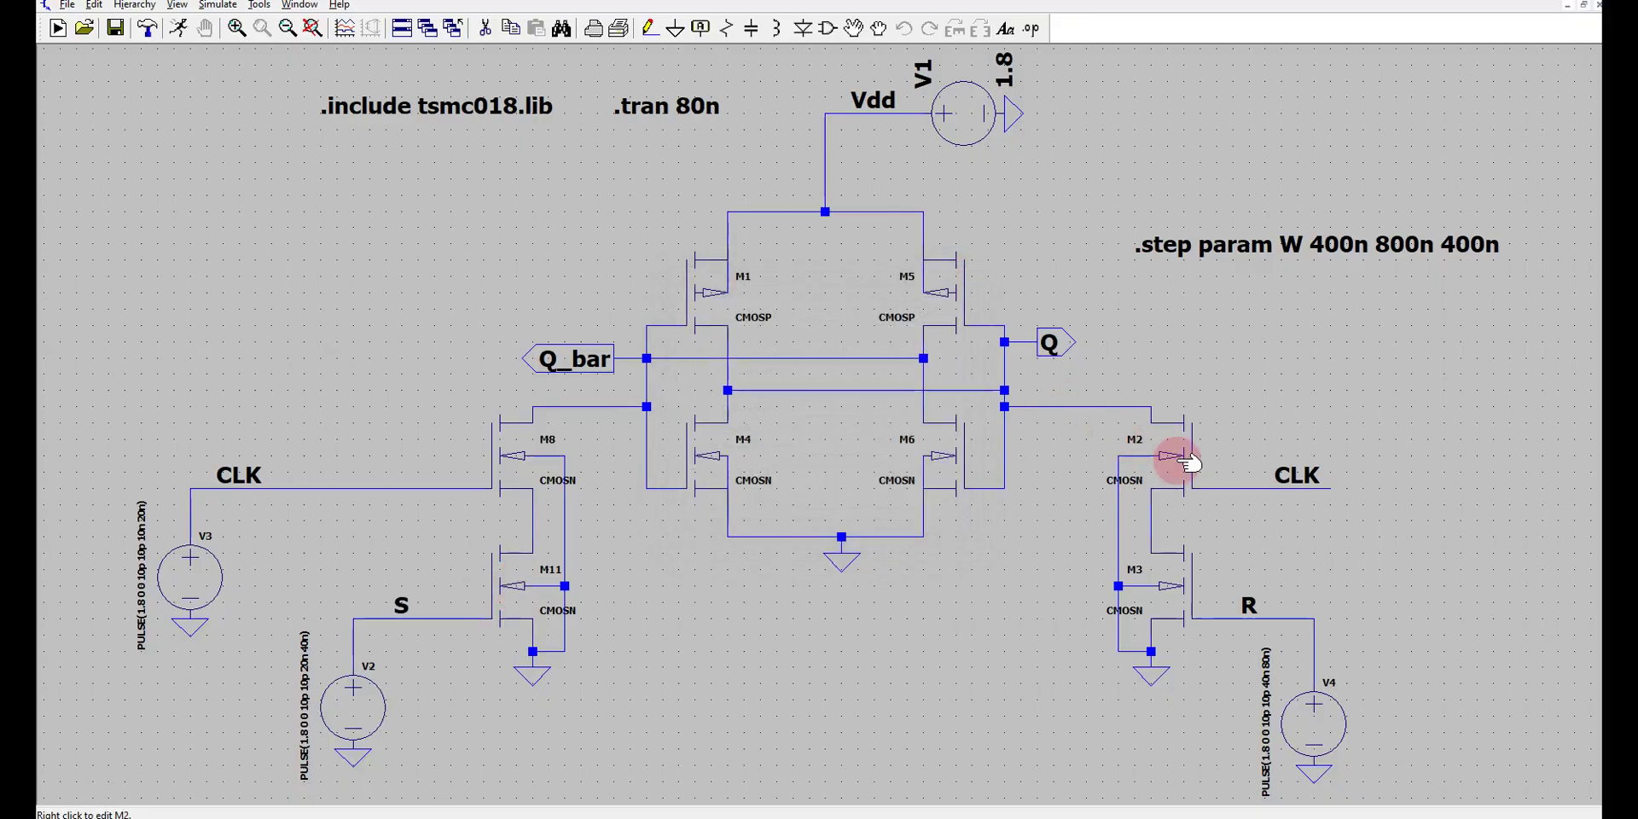
right_click(1109, 457)
left_click(968, 290)
right_click(1171, 587)
left_click(951, 319)
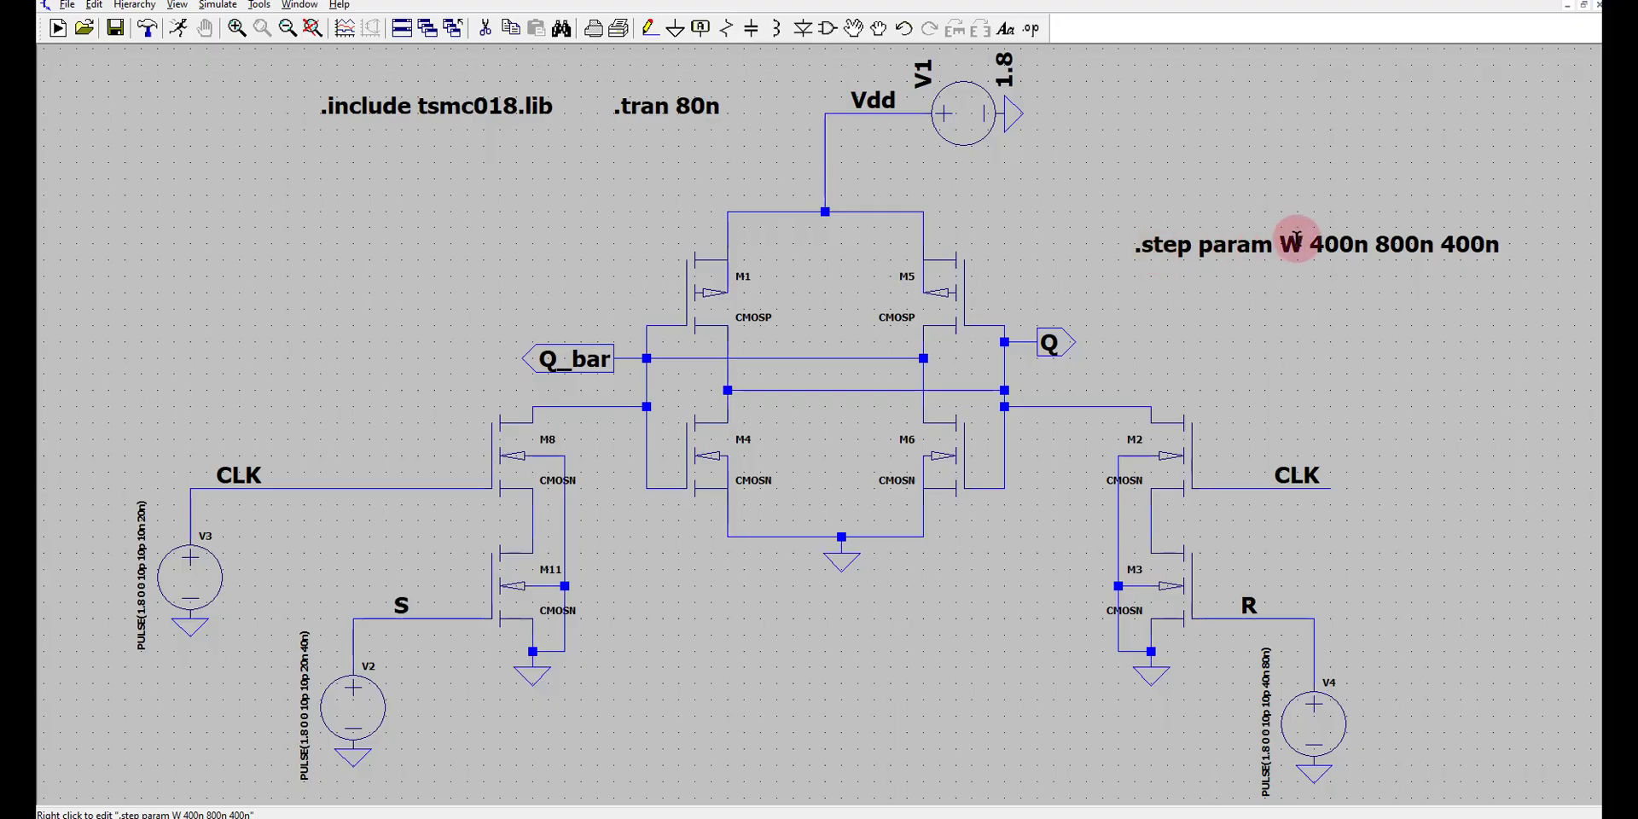
mouse_move(1314, 242)
left_mouse_down()
mouse_move(1334, 241)
mouse_move(1290, 242)
mouse_move(1340, 241)
mouse_move(1297, 241)
left_mouse_up()
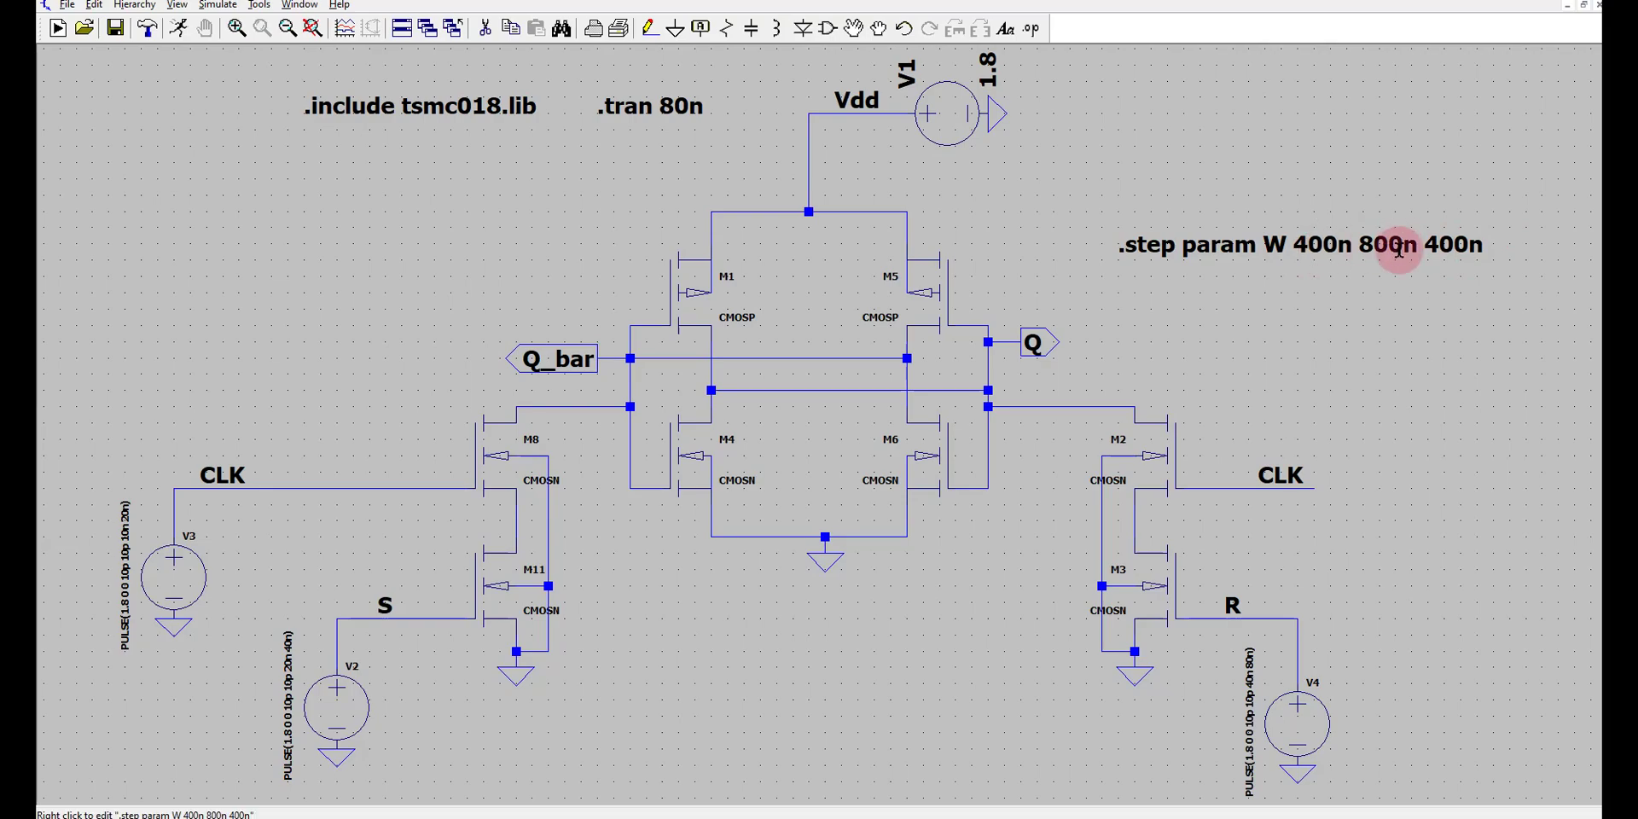
Run the stepped-width simulation of the second SR latch and plot the CLK, S, R and Q voltages.
left_click(179, 28)
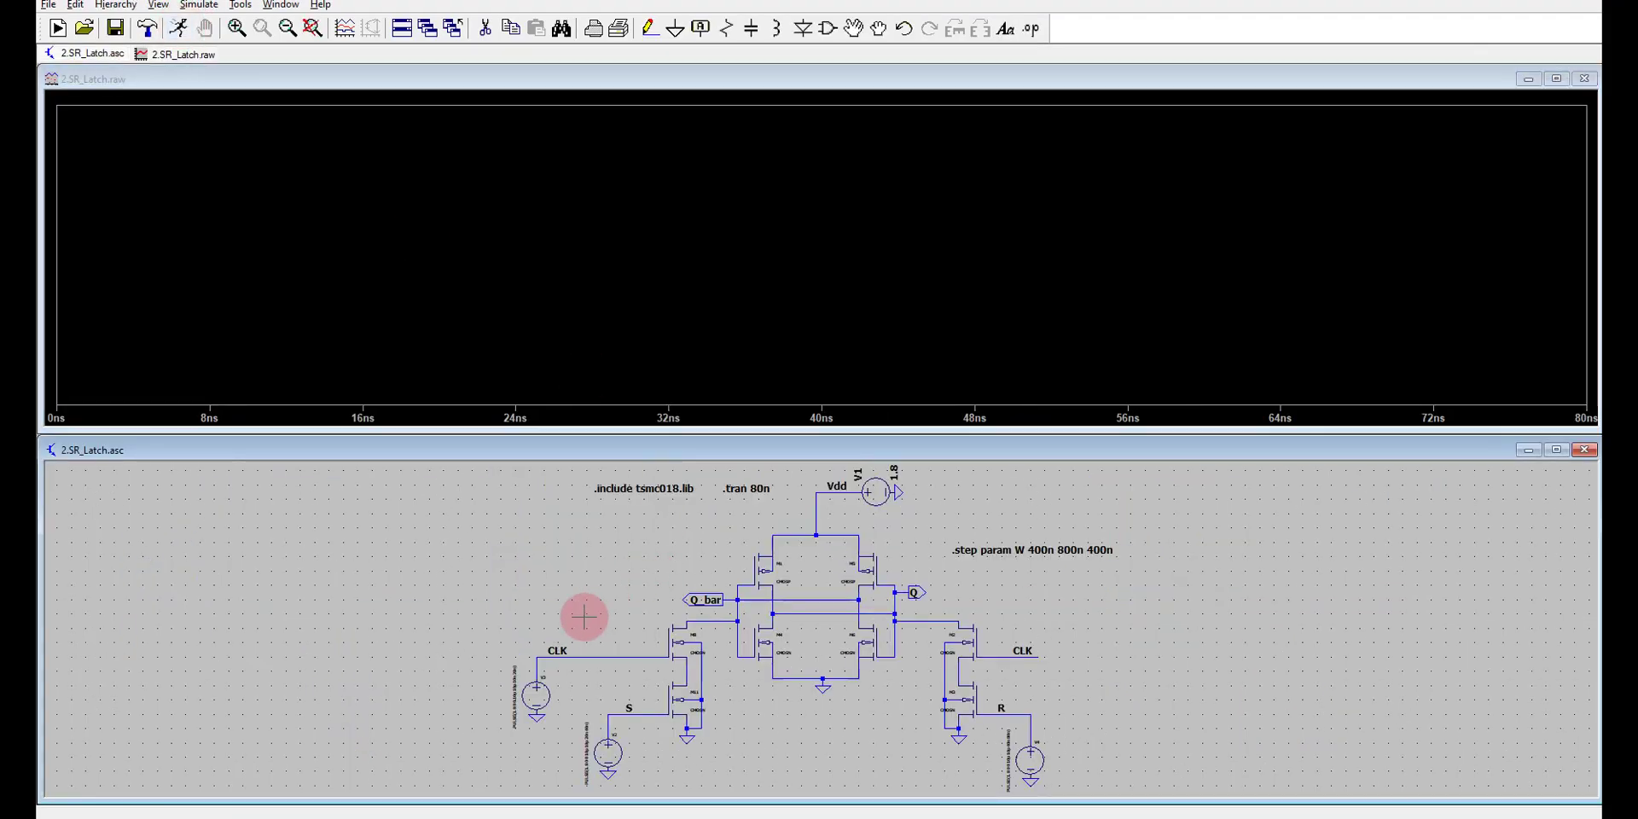
left_click(557, 649)
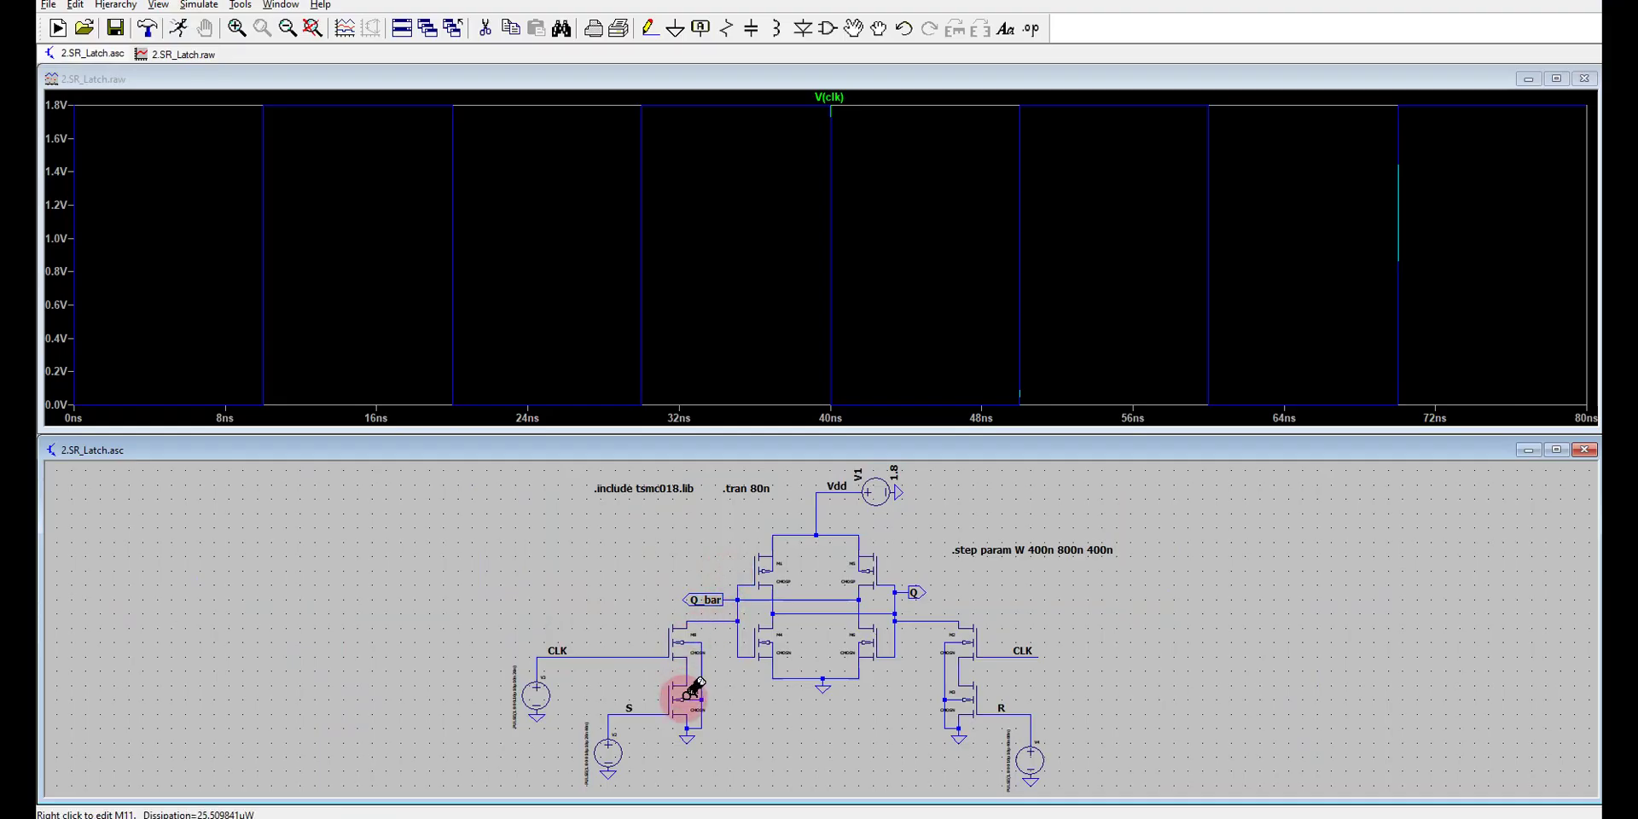
left_click(631, 707)
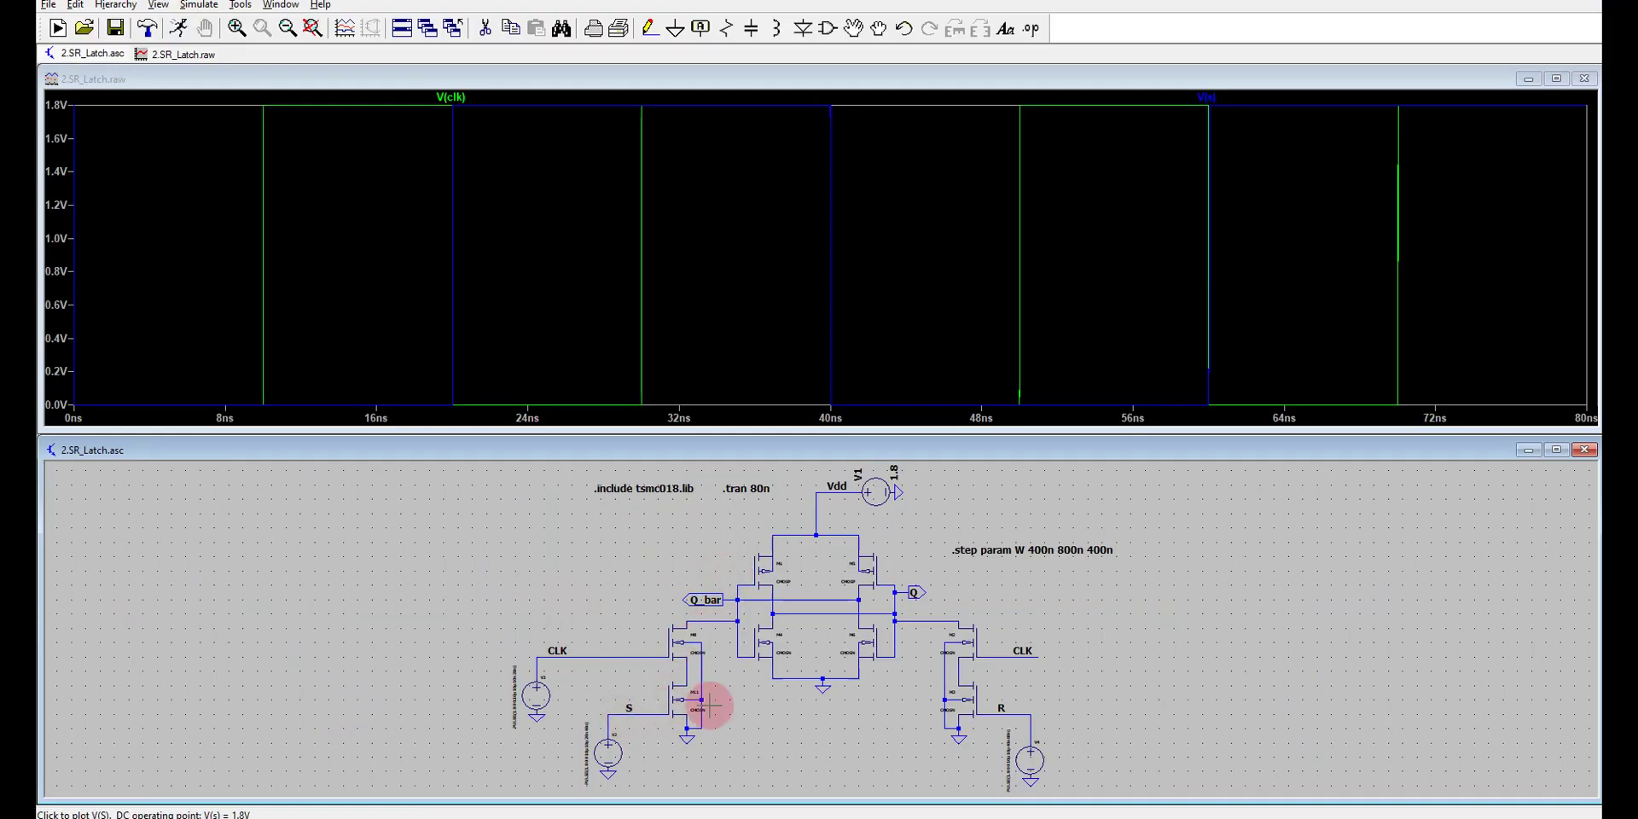
left_click(1001, 705)
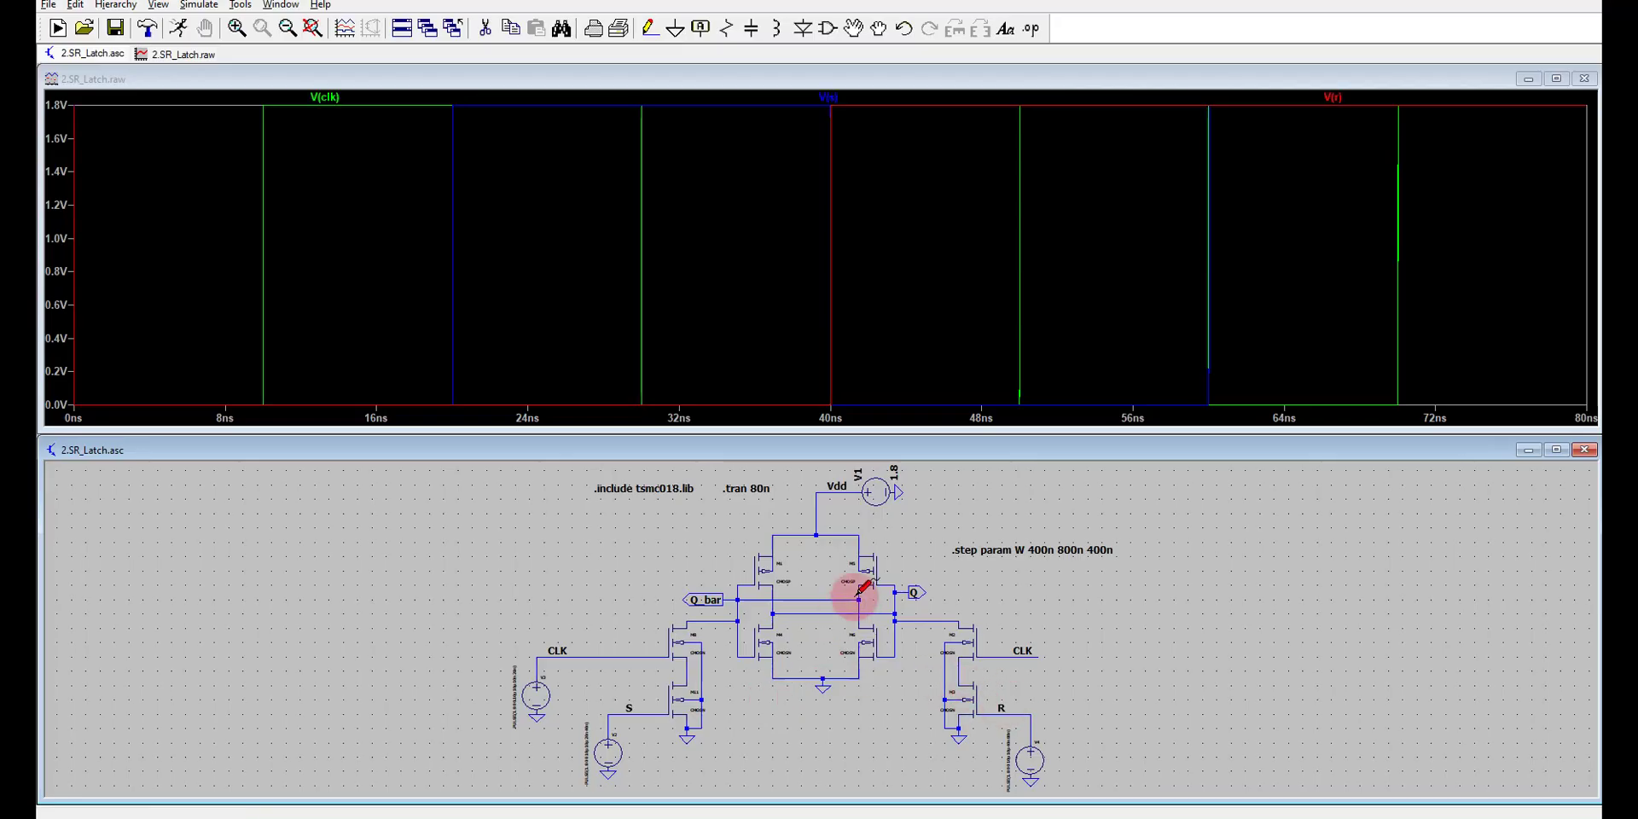
left_click(916, 589)
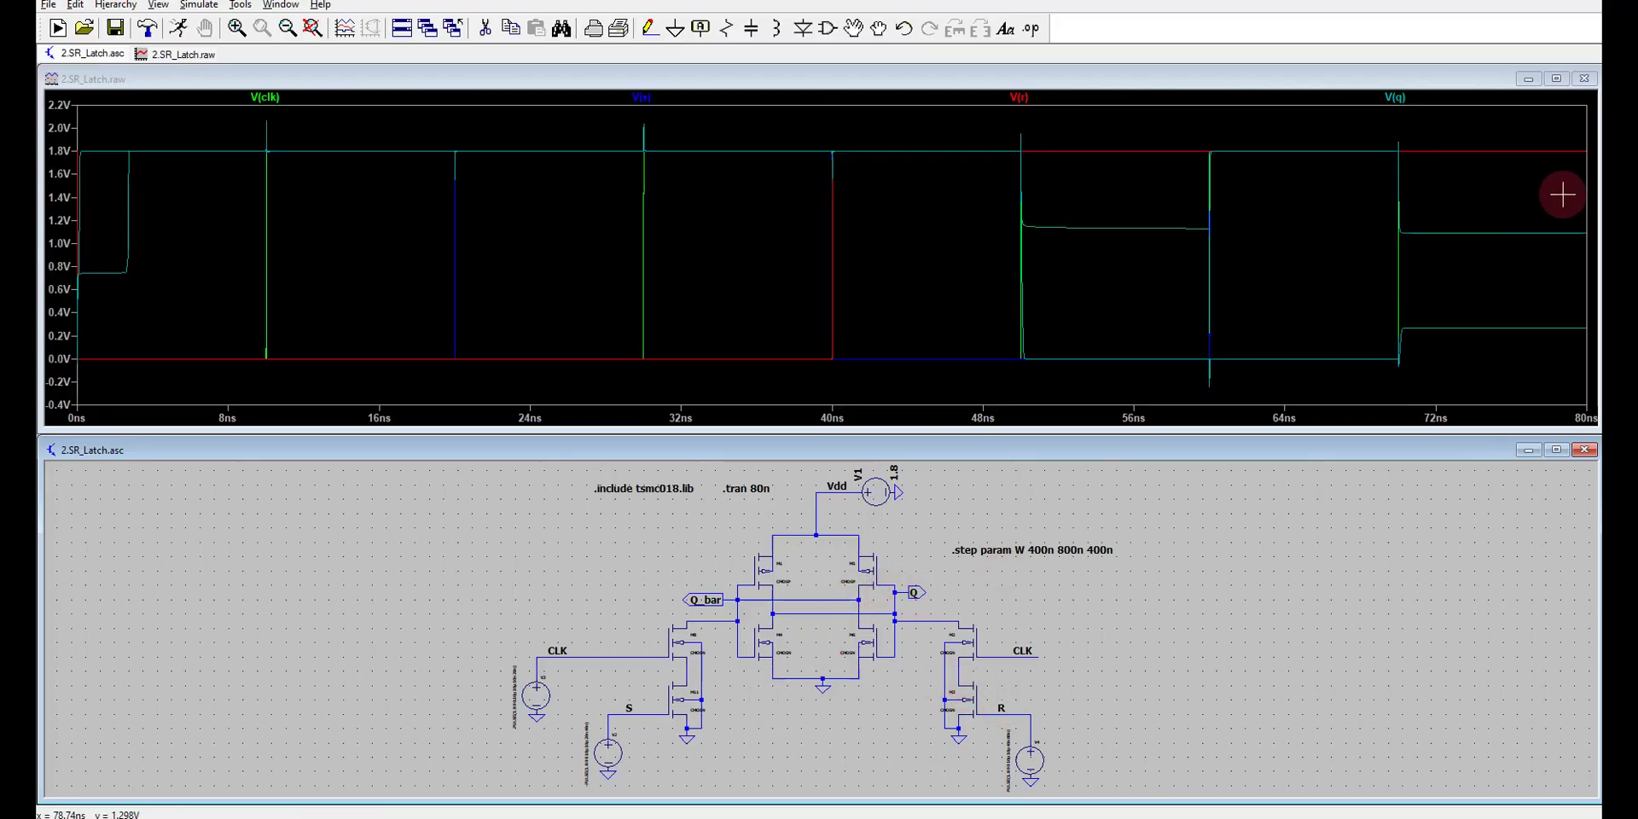
Maximize the 2.SR_Latch waveform window and add three empty plot panes above the combined traces.
left_click(1556, 78)
right_click(899, 447)
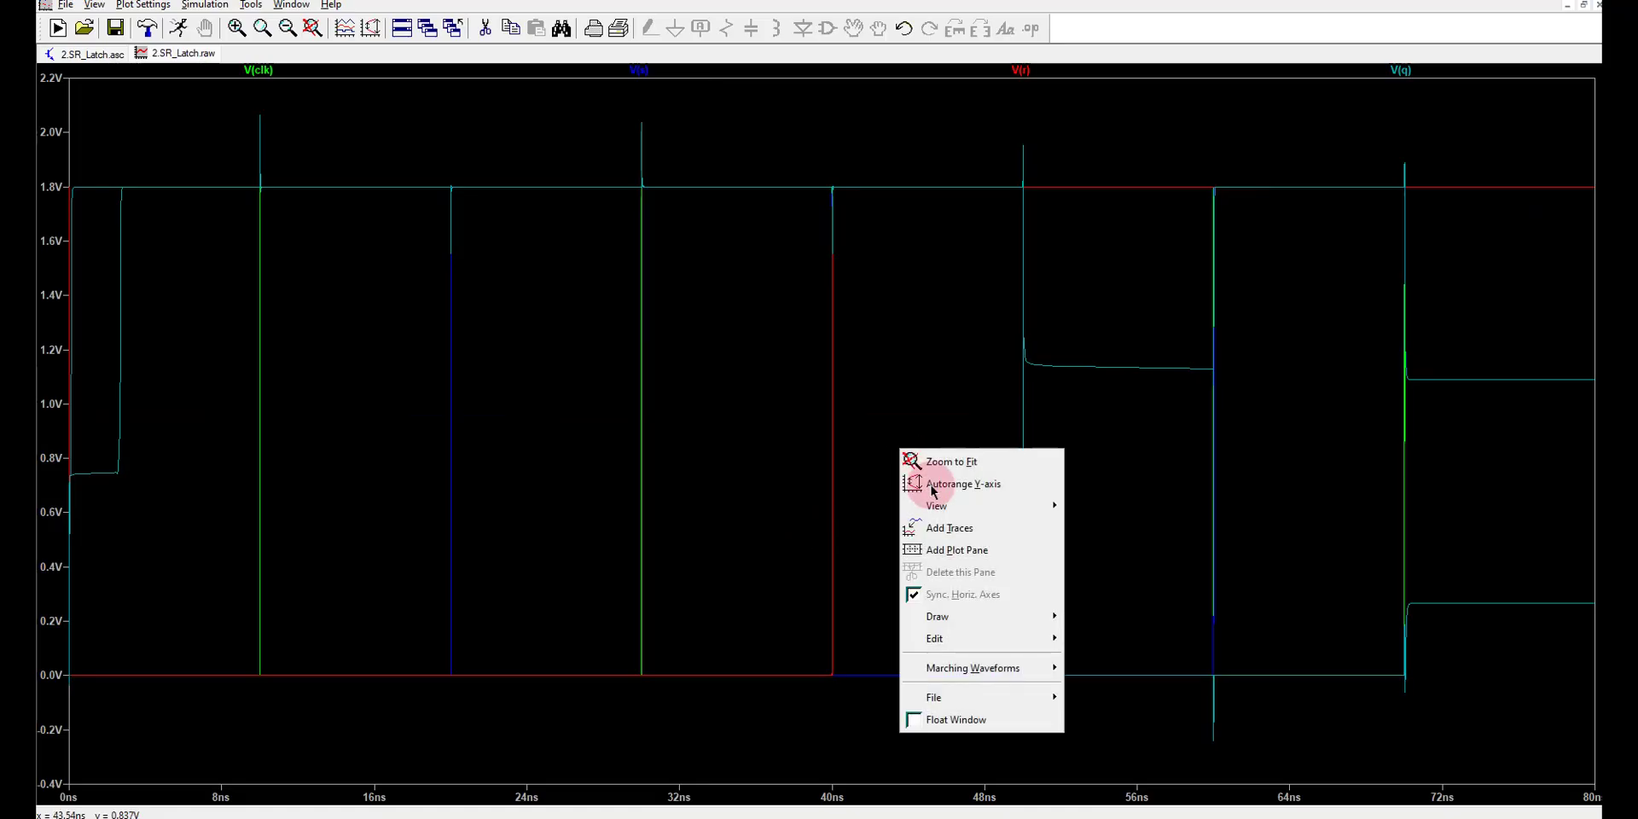
left_click(955, 550)
right_click(949, 544)
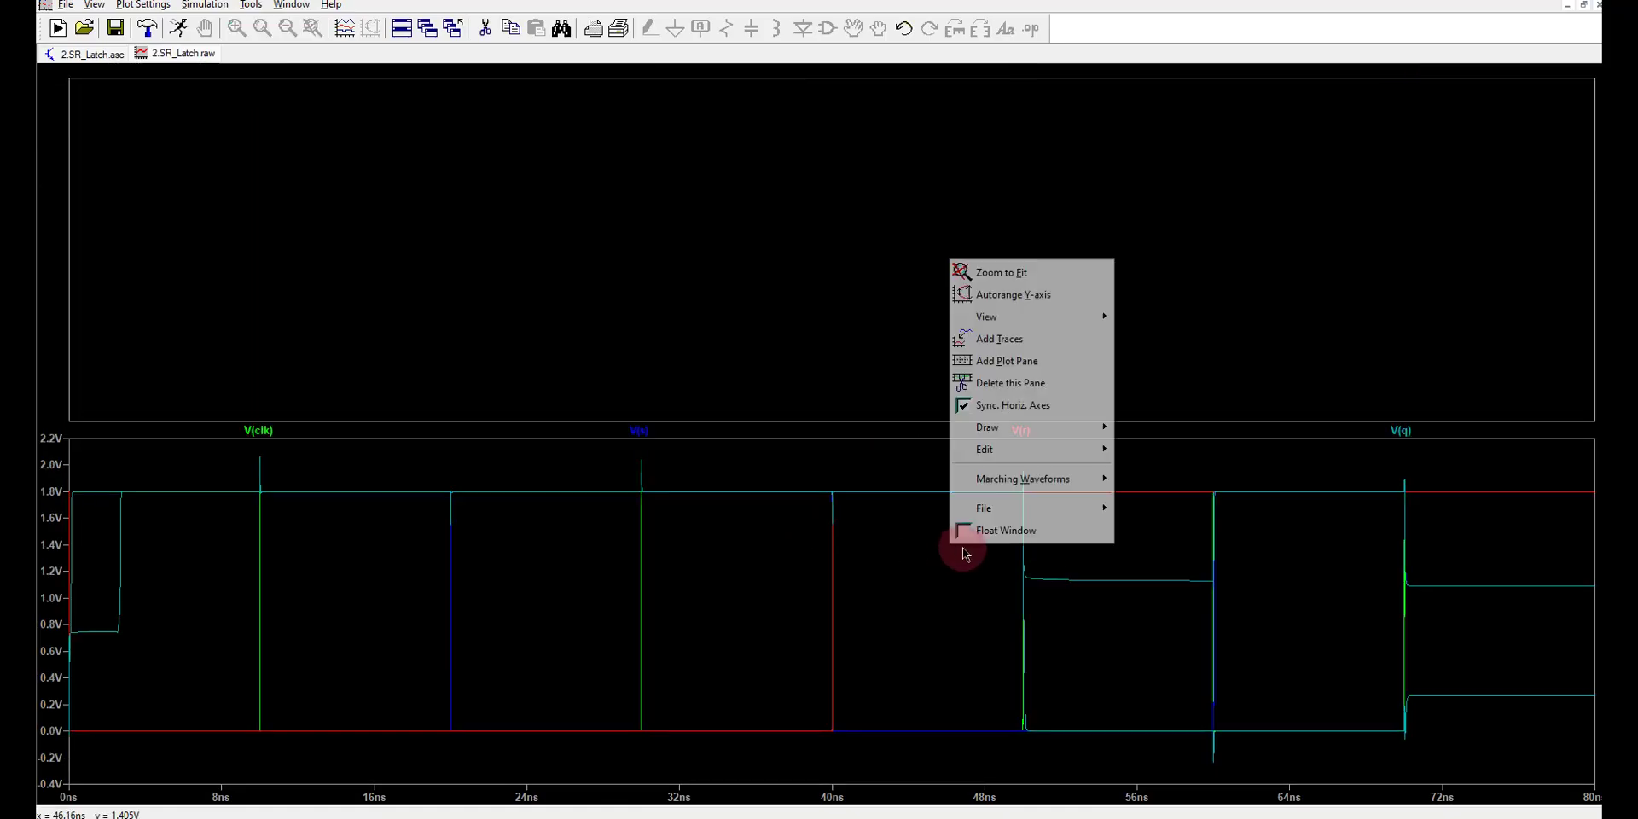
left_click(1021, 371)
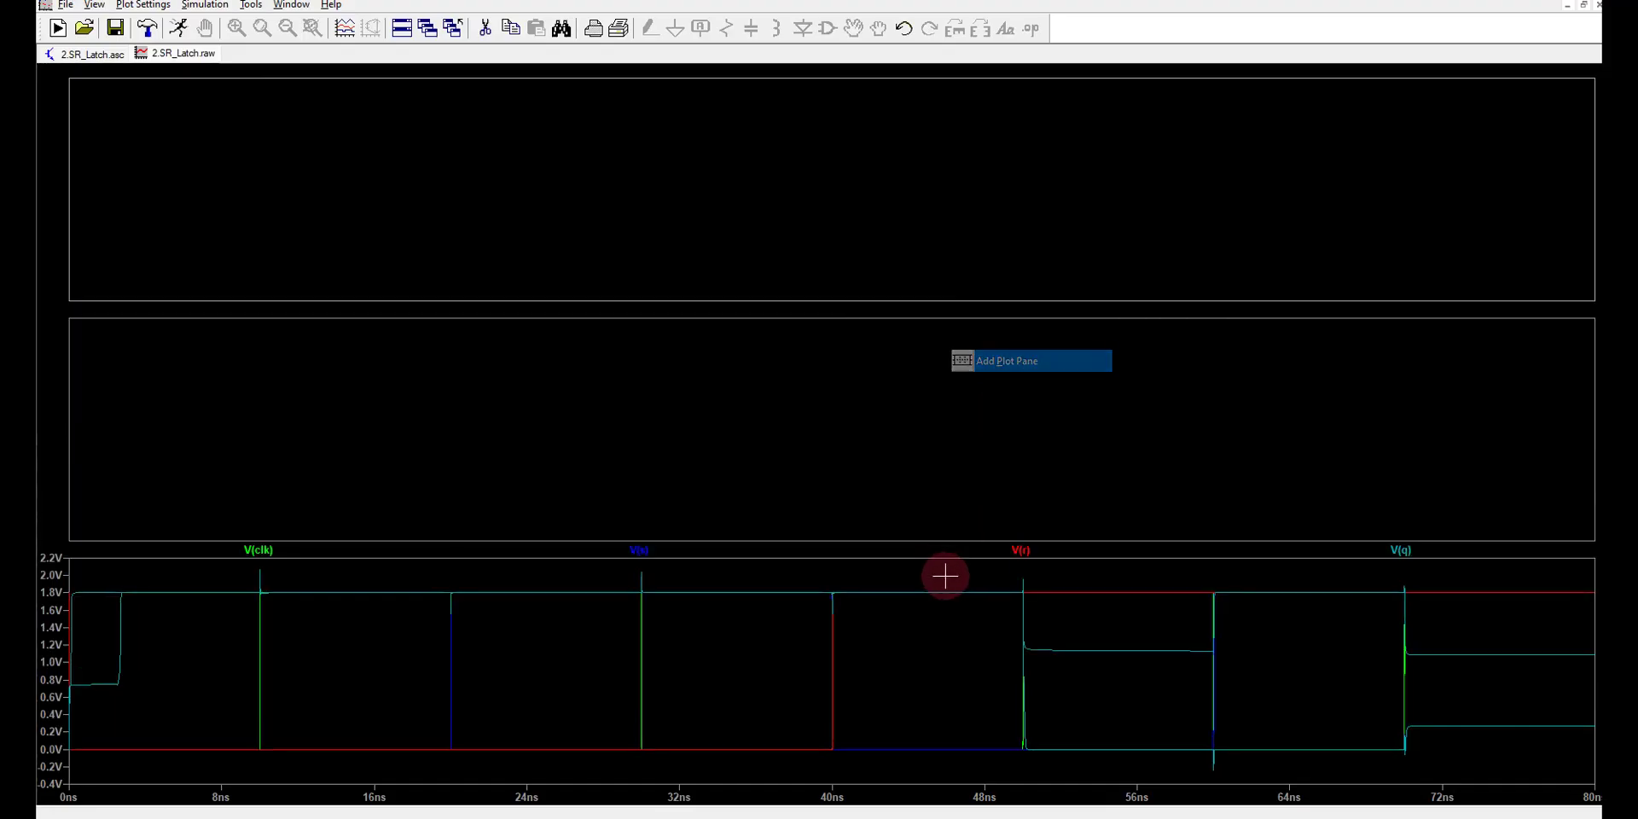
right_click(958, 636)
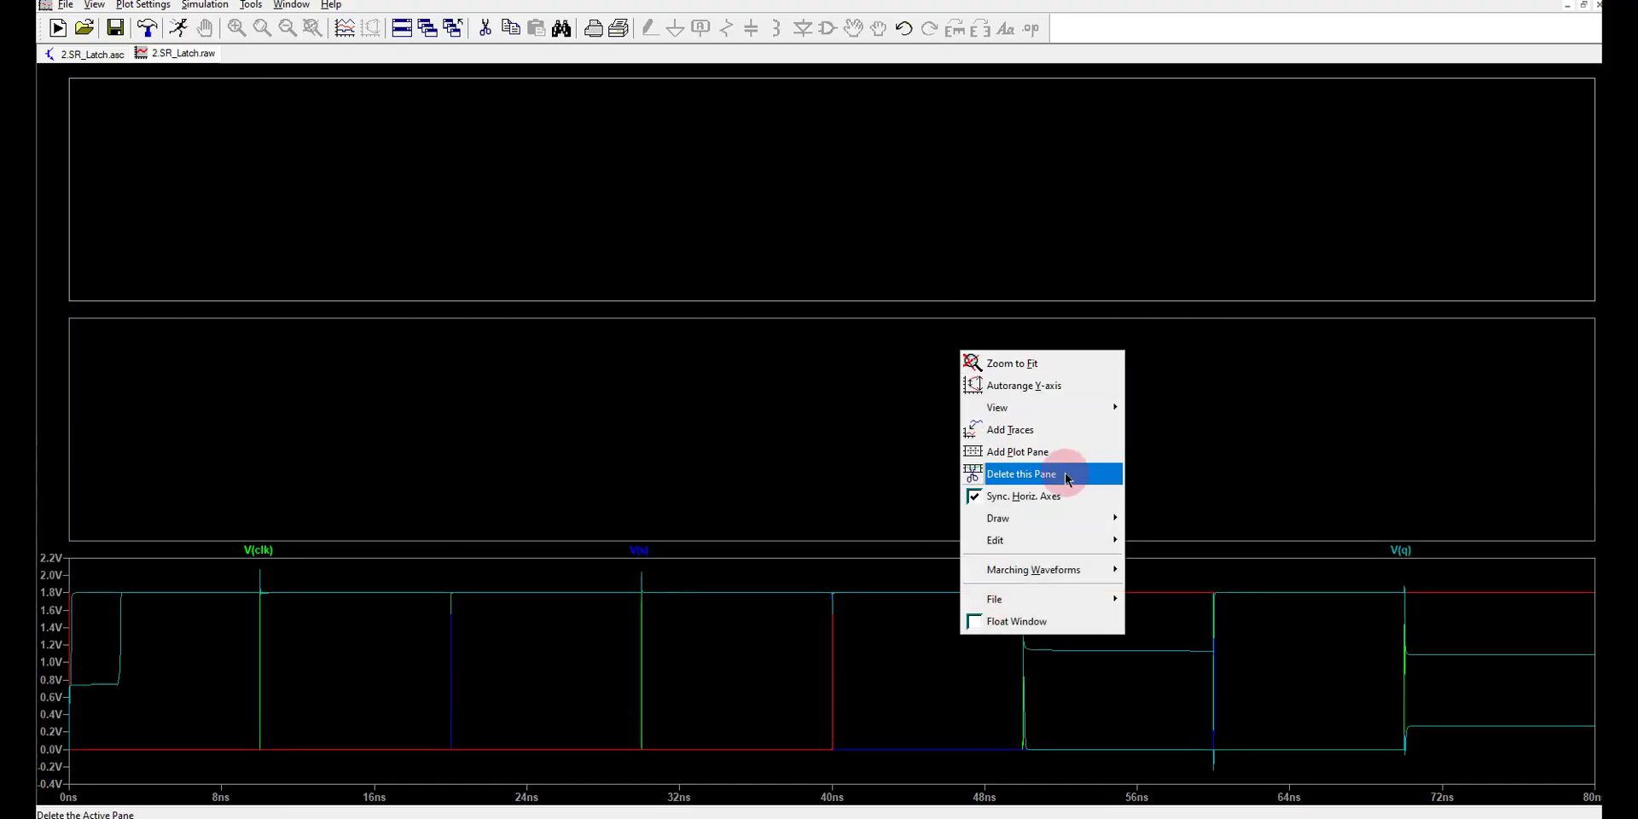
left_click(1058, 451)
Move V(clk), V(s) and V(r) of 2.SR_Latch into the first, second and third panes, leaving V(q) in the last.
left_click_drag(263, 611, 293, 194)
mouse_move(337, 600)
left_mouse_down()
mouse_move(336, 615)
mouse_move(322, 369)
left_mouse_up()
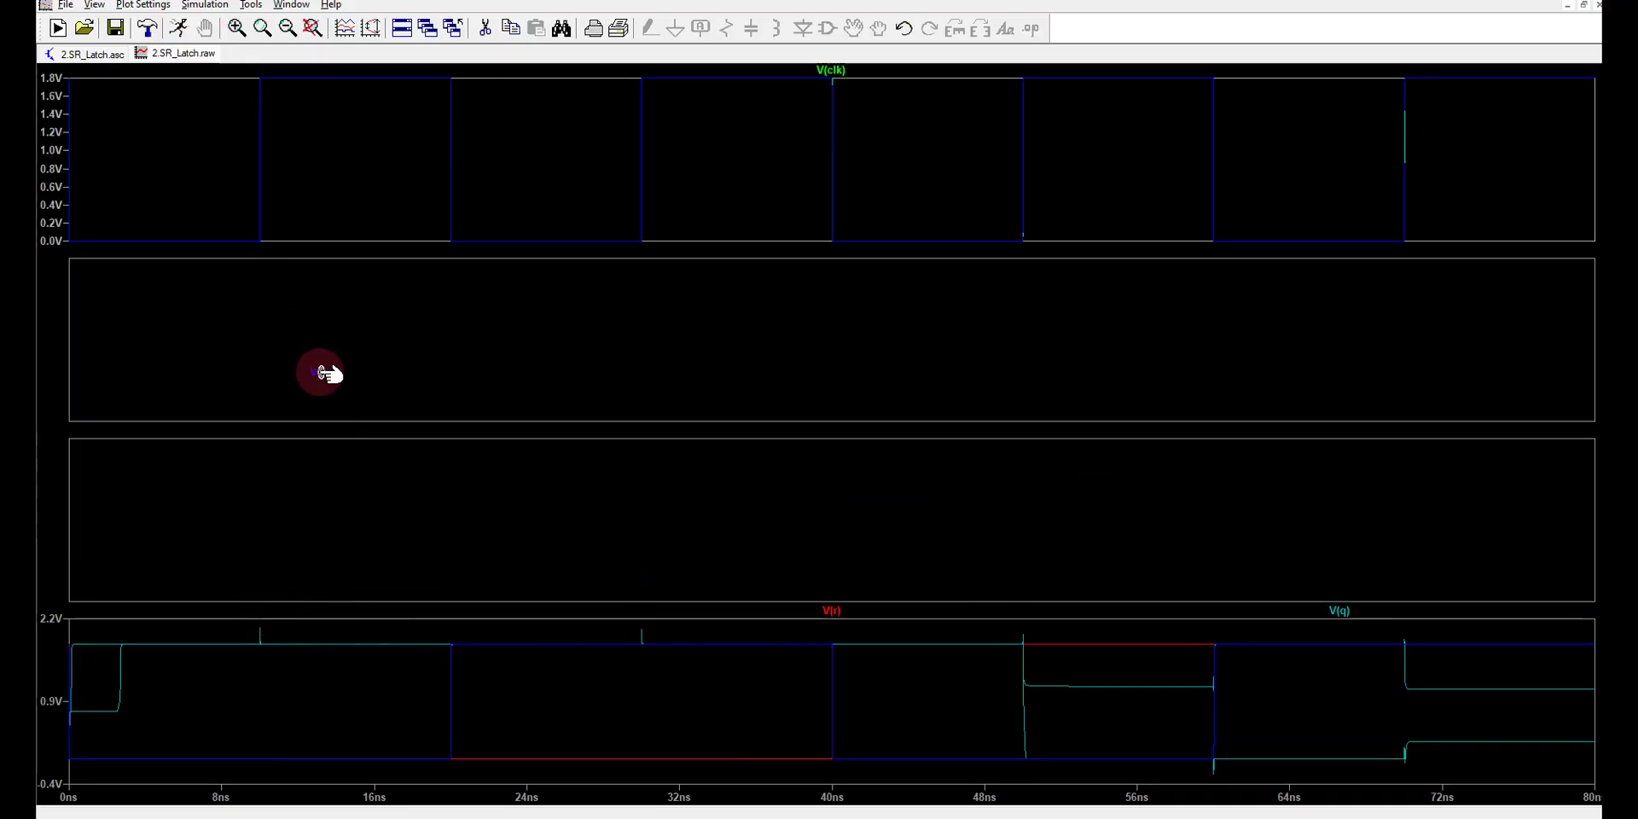
left_click_drag(460, 609, 460, 559)
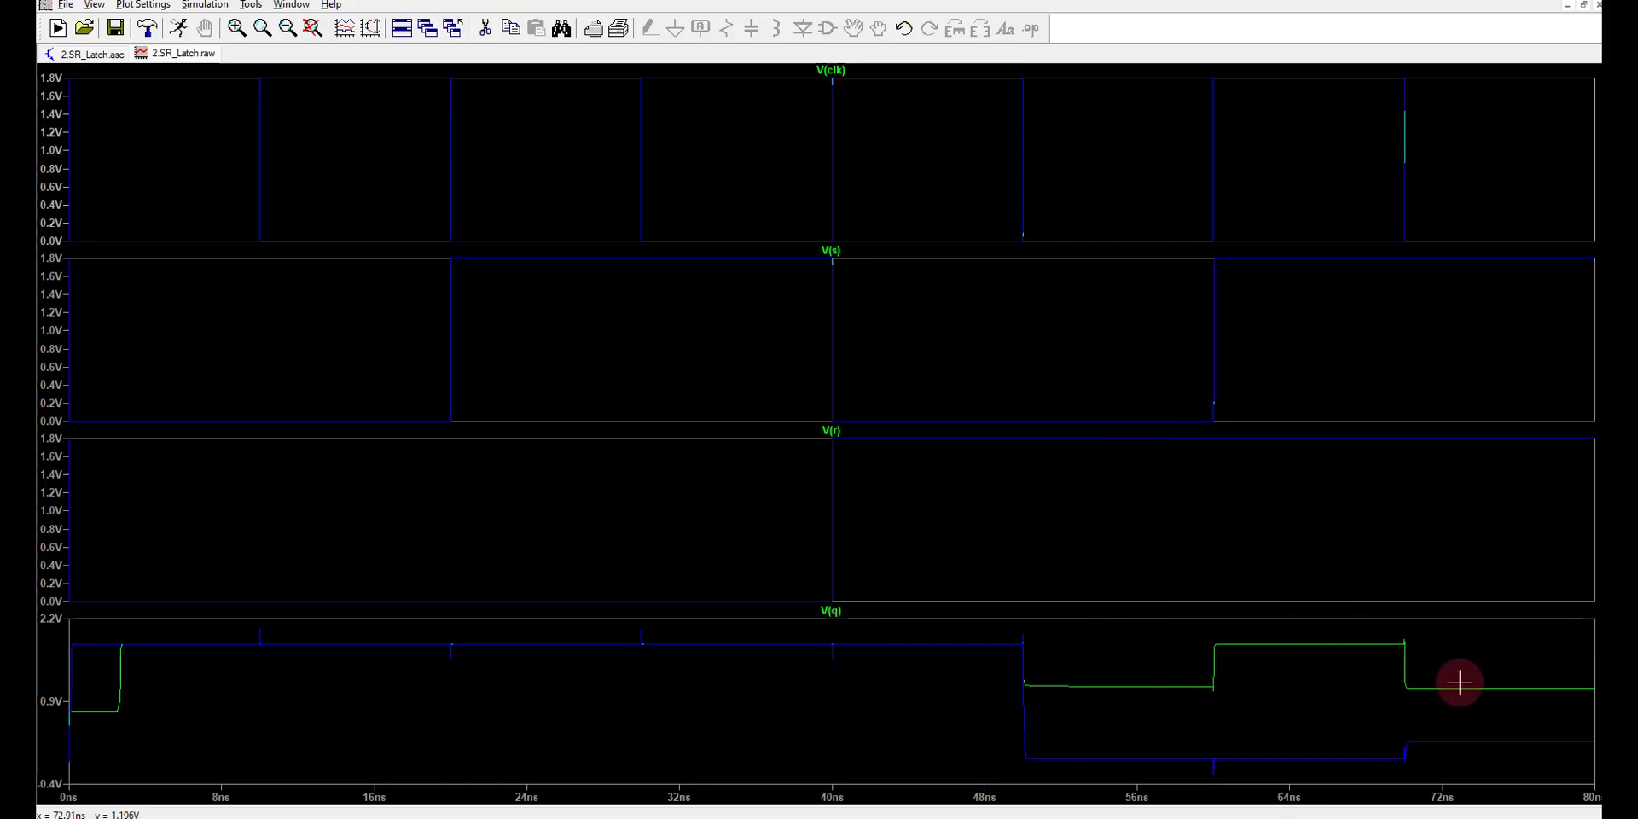
Compare the 2.SR_Latch schematic with its stepped waveforms, checking the V(q) level with a cursor at about 52.5 ns.
left_click(90, 53)
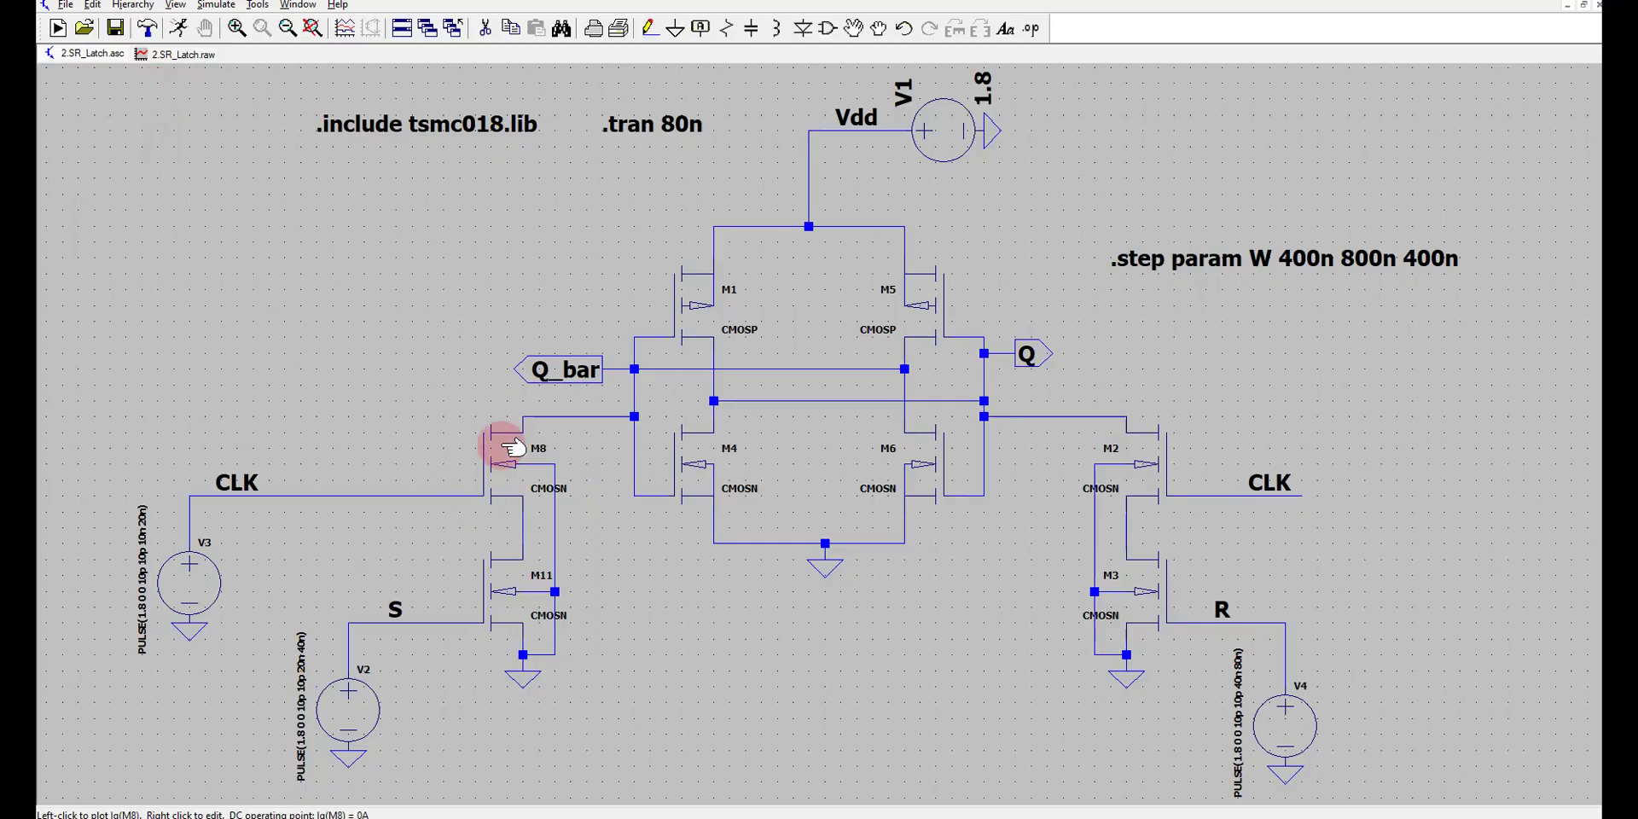
left_click(186, 52)
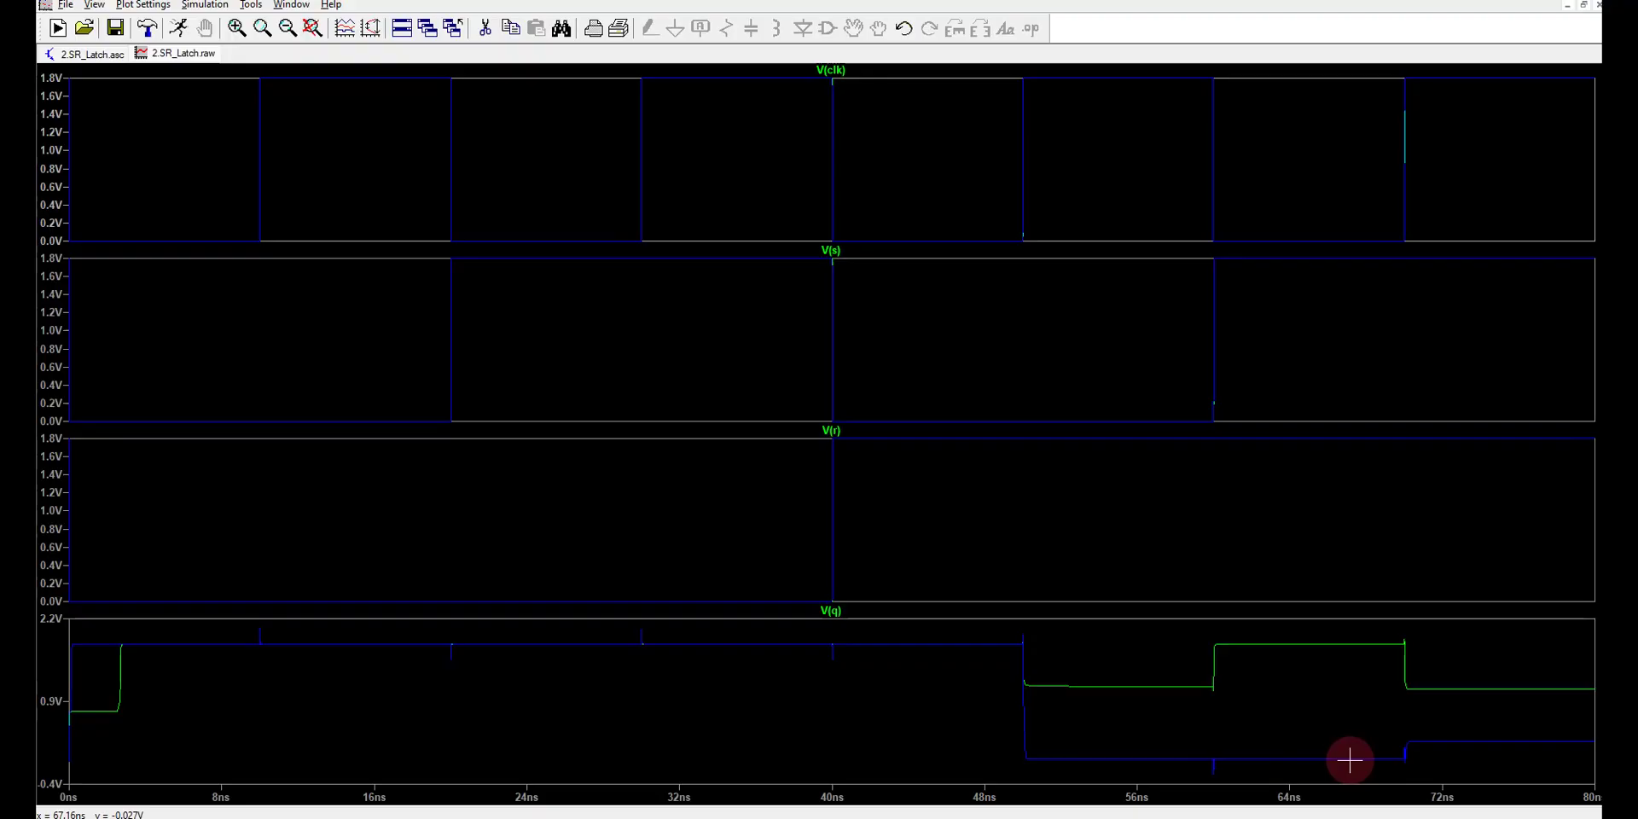
left_click(93, 54)
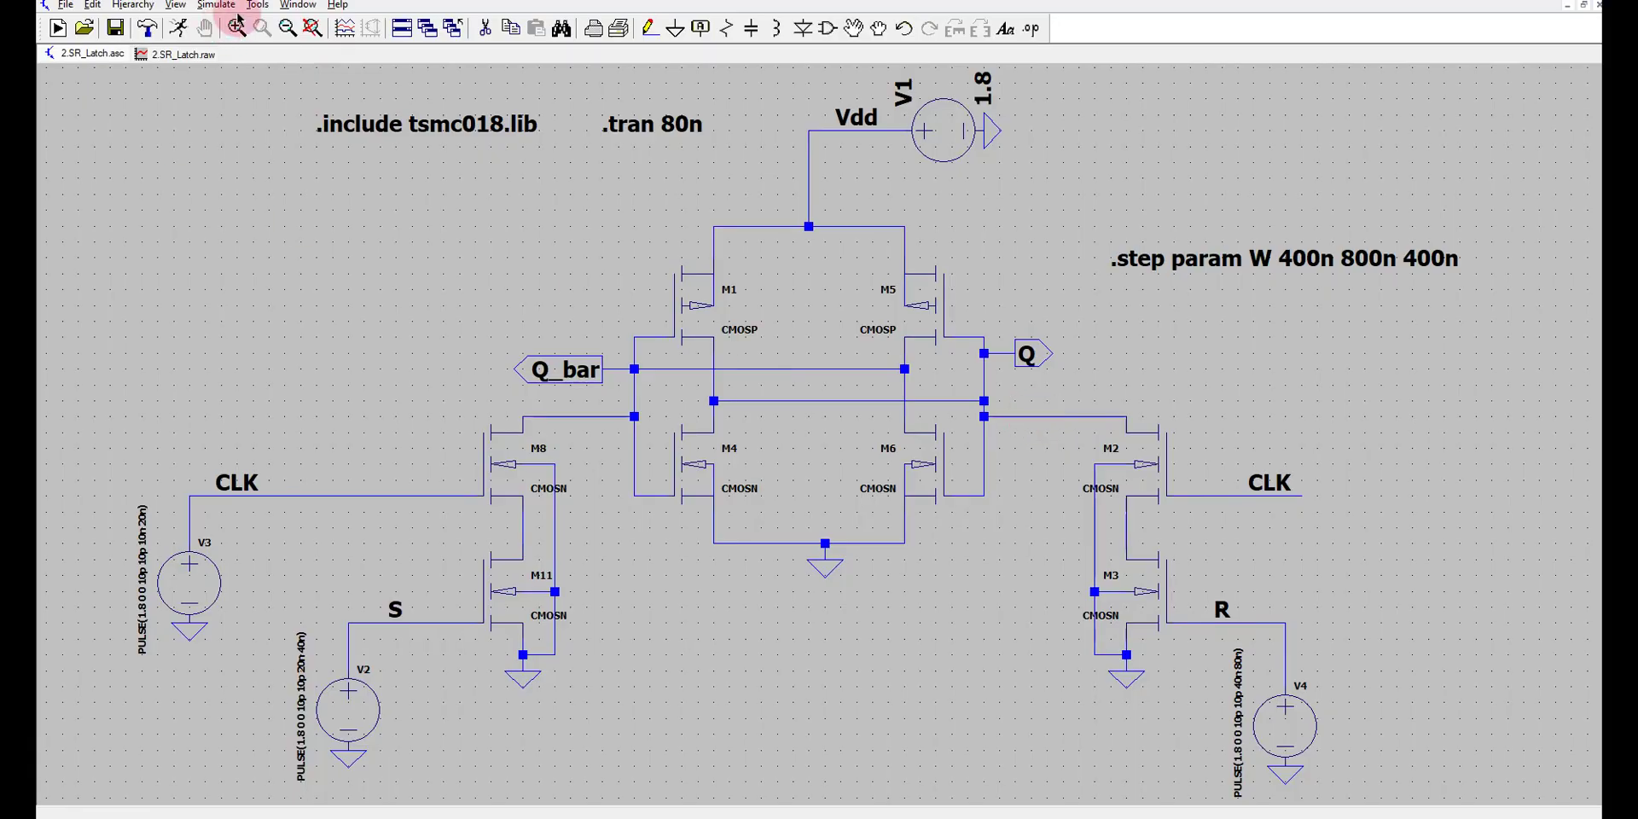
left_click(196, 53)
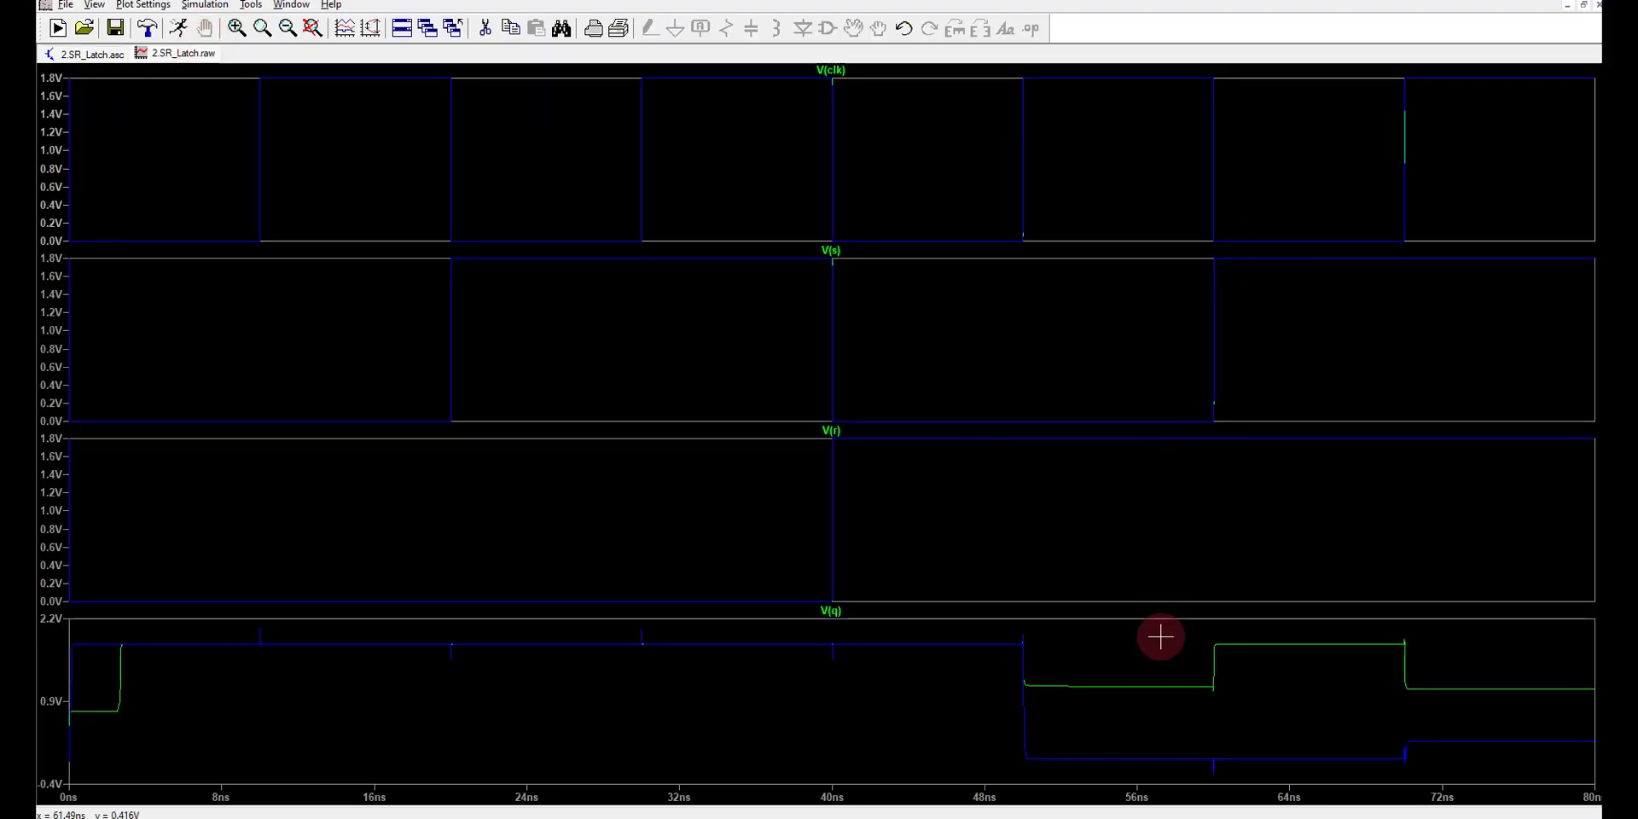
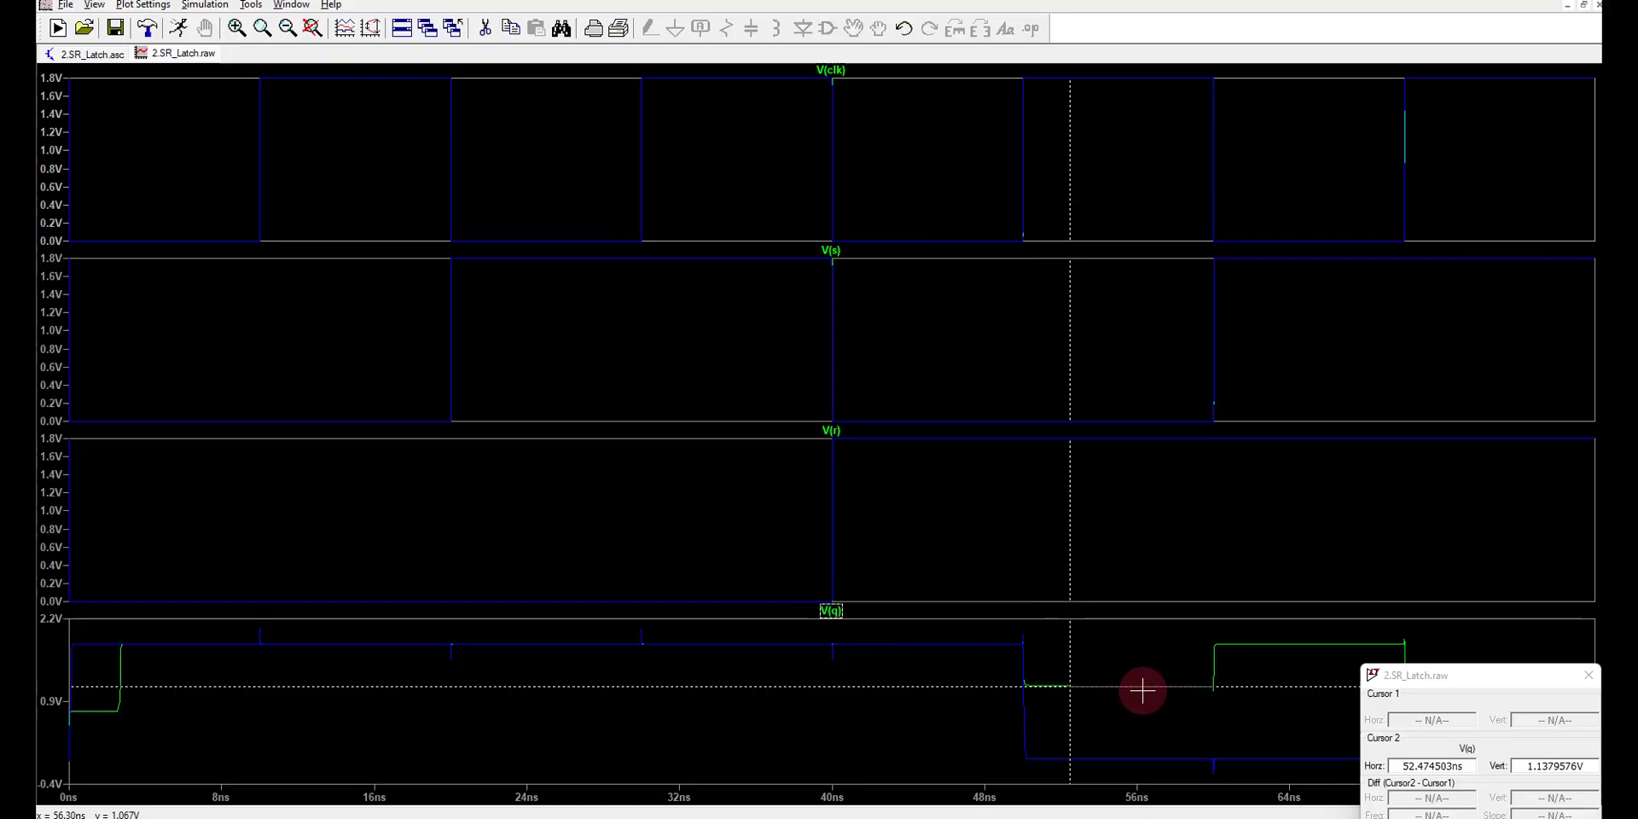
left_click(111, 56)
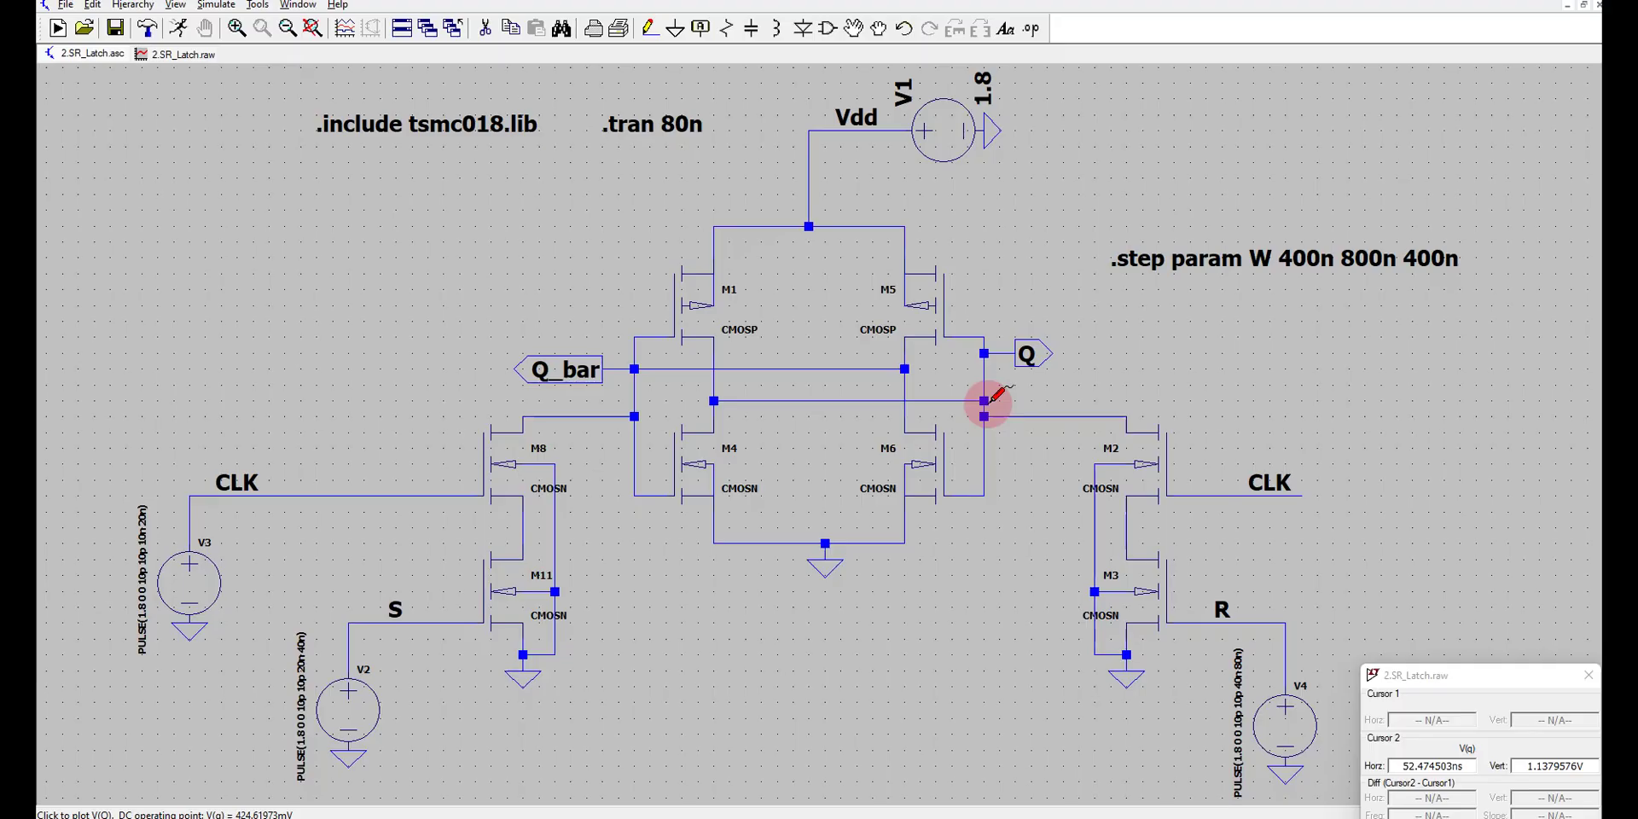
left_click(205, 53)
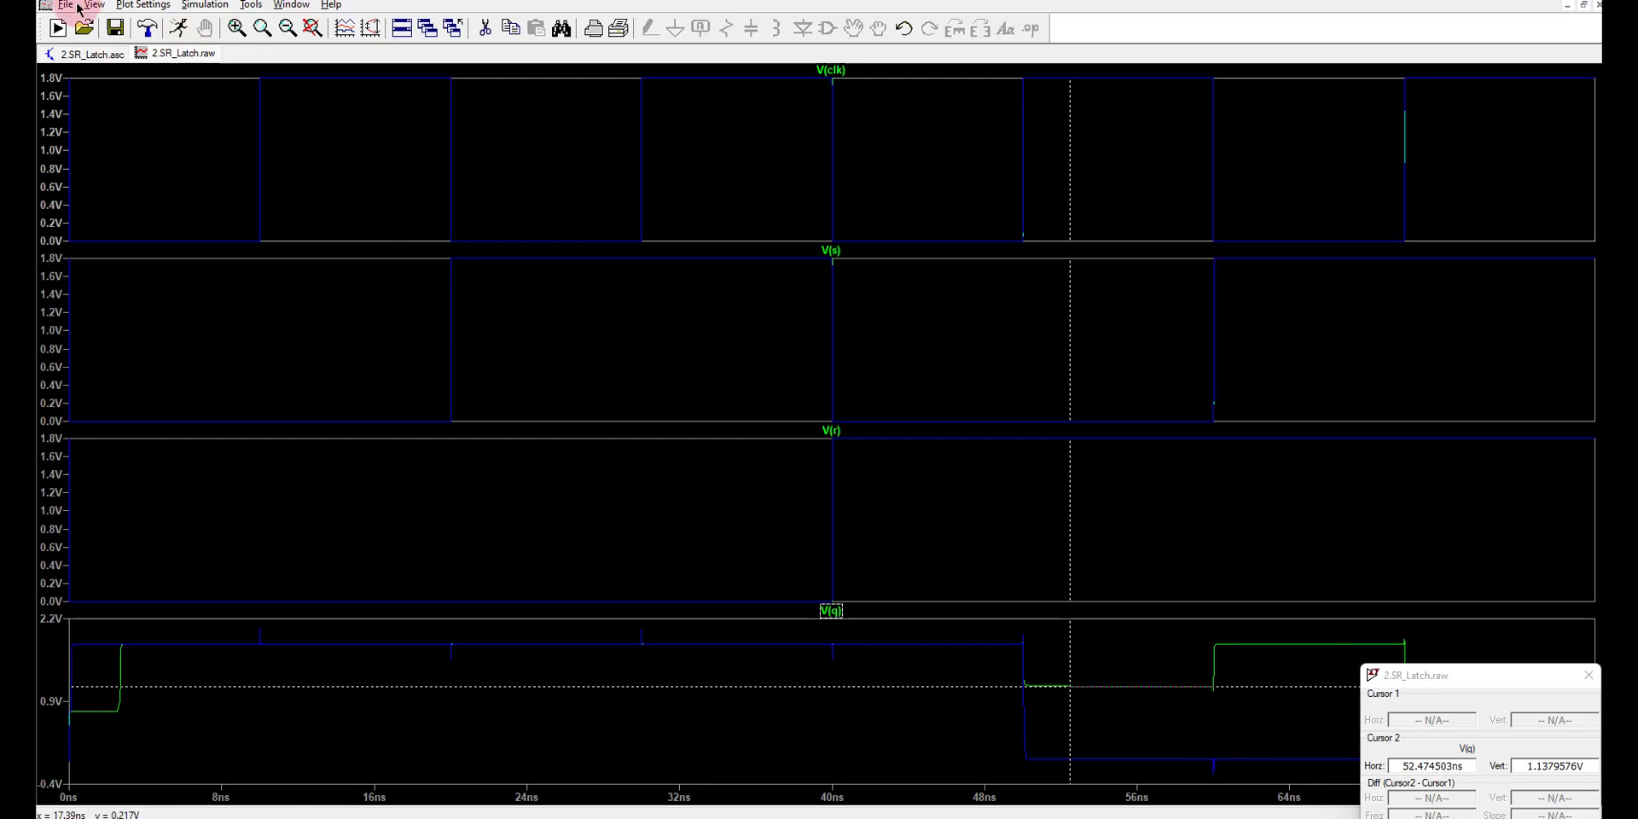
left_click(81, 54)
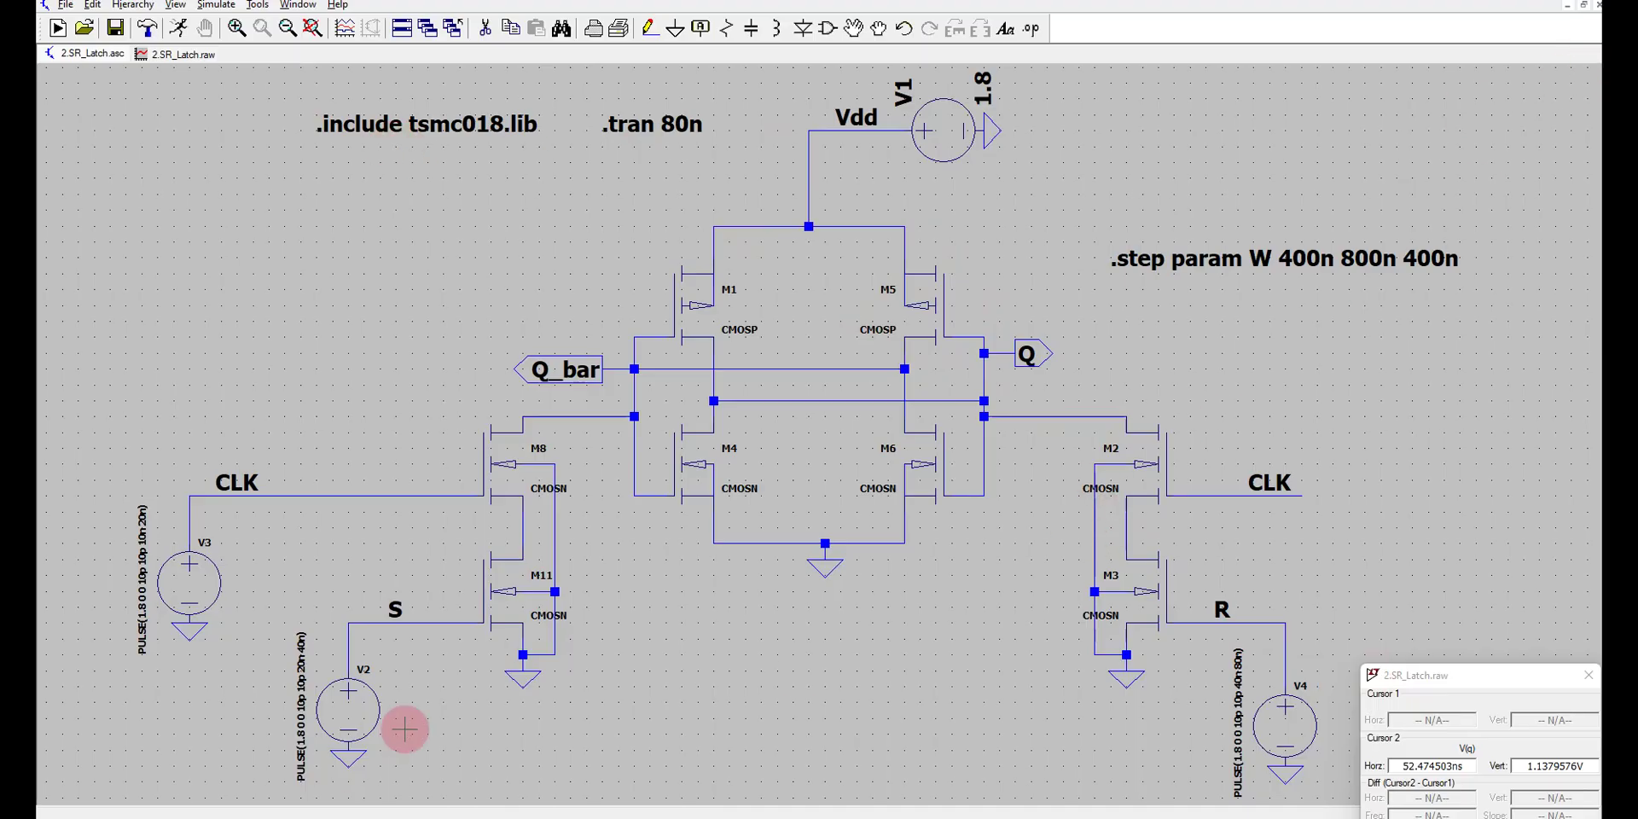
left_click(182, 55)
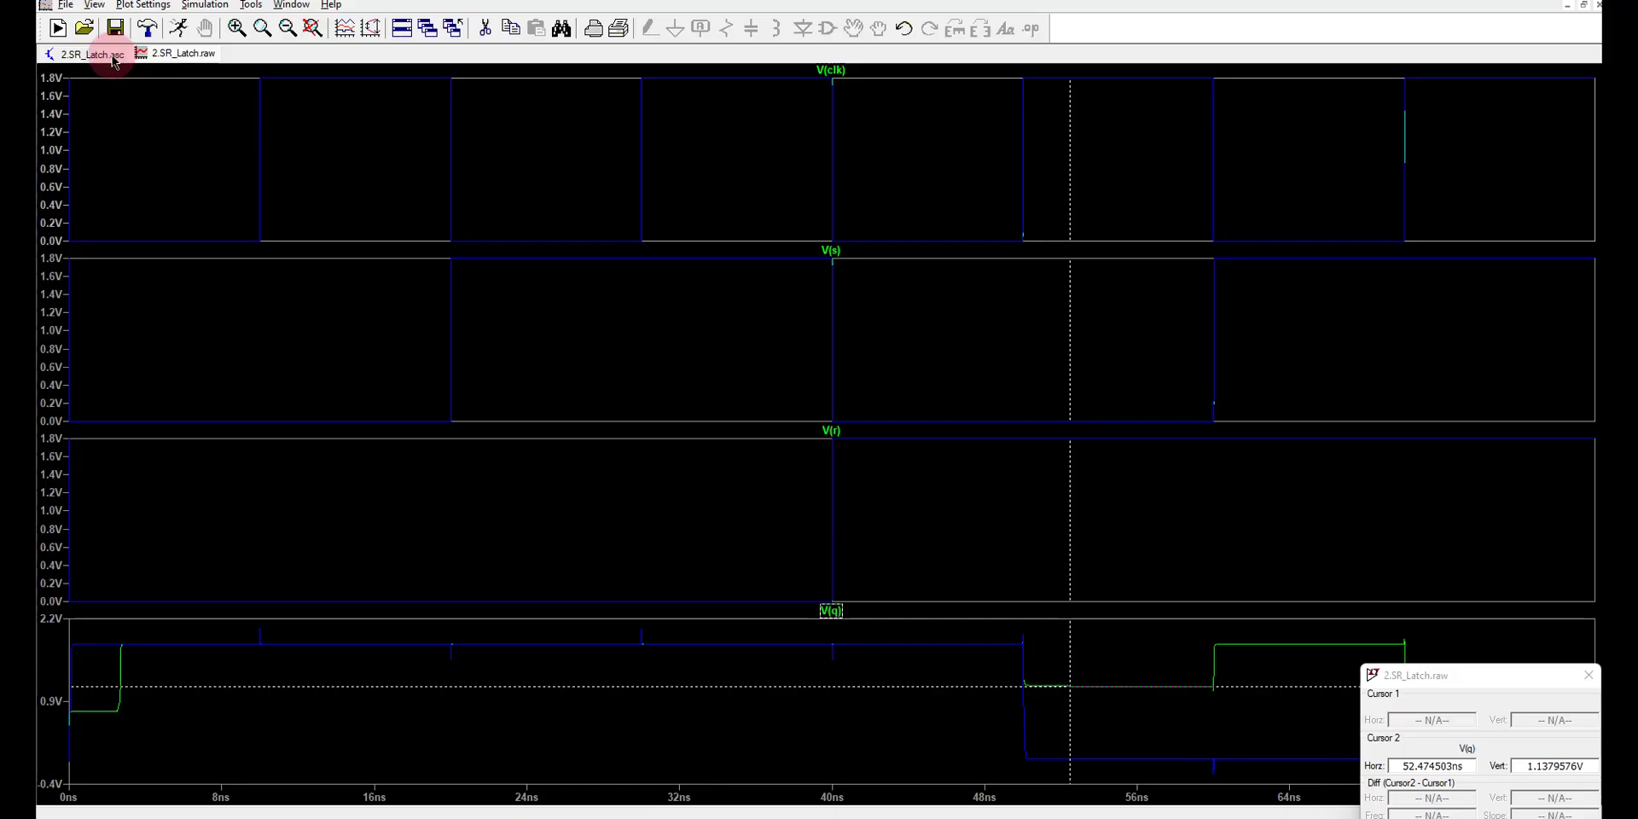
left_click(102, 54)
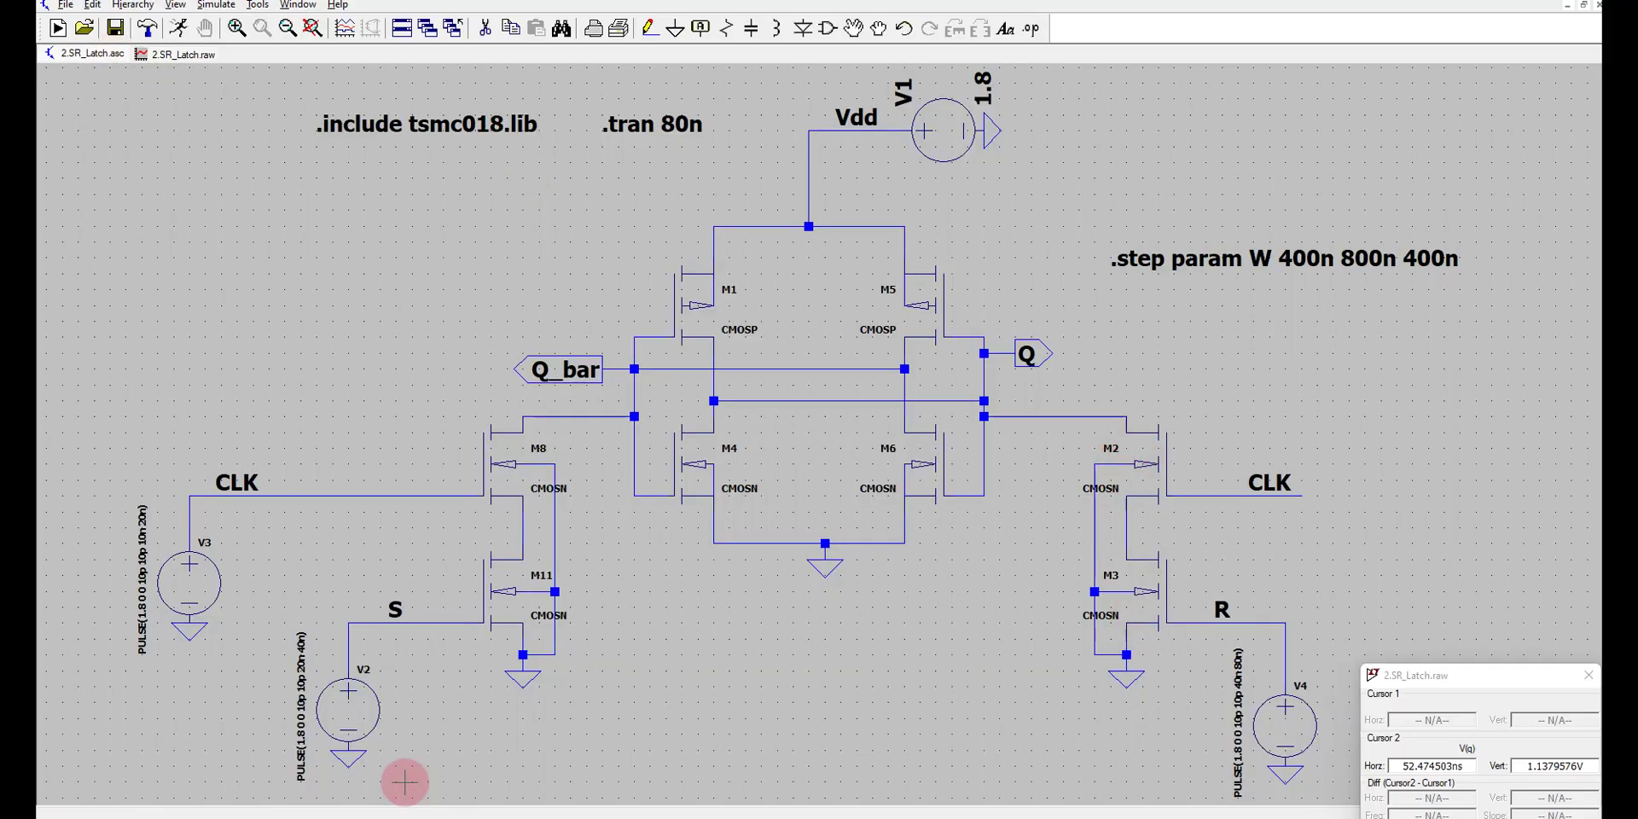
Close all LTspice windows and open the 3.D-Latch.asc schematic from the LT_SPICE_LEC_2 folder.
right_click(242, 817)
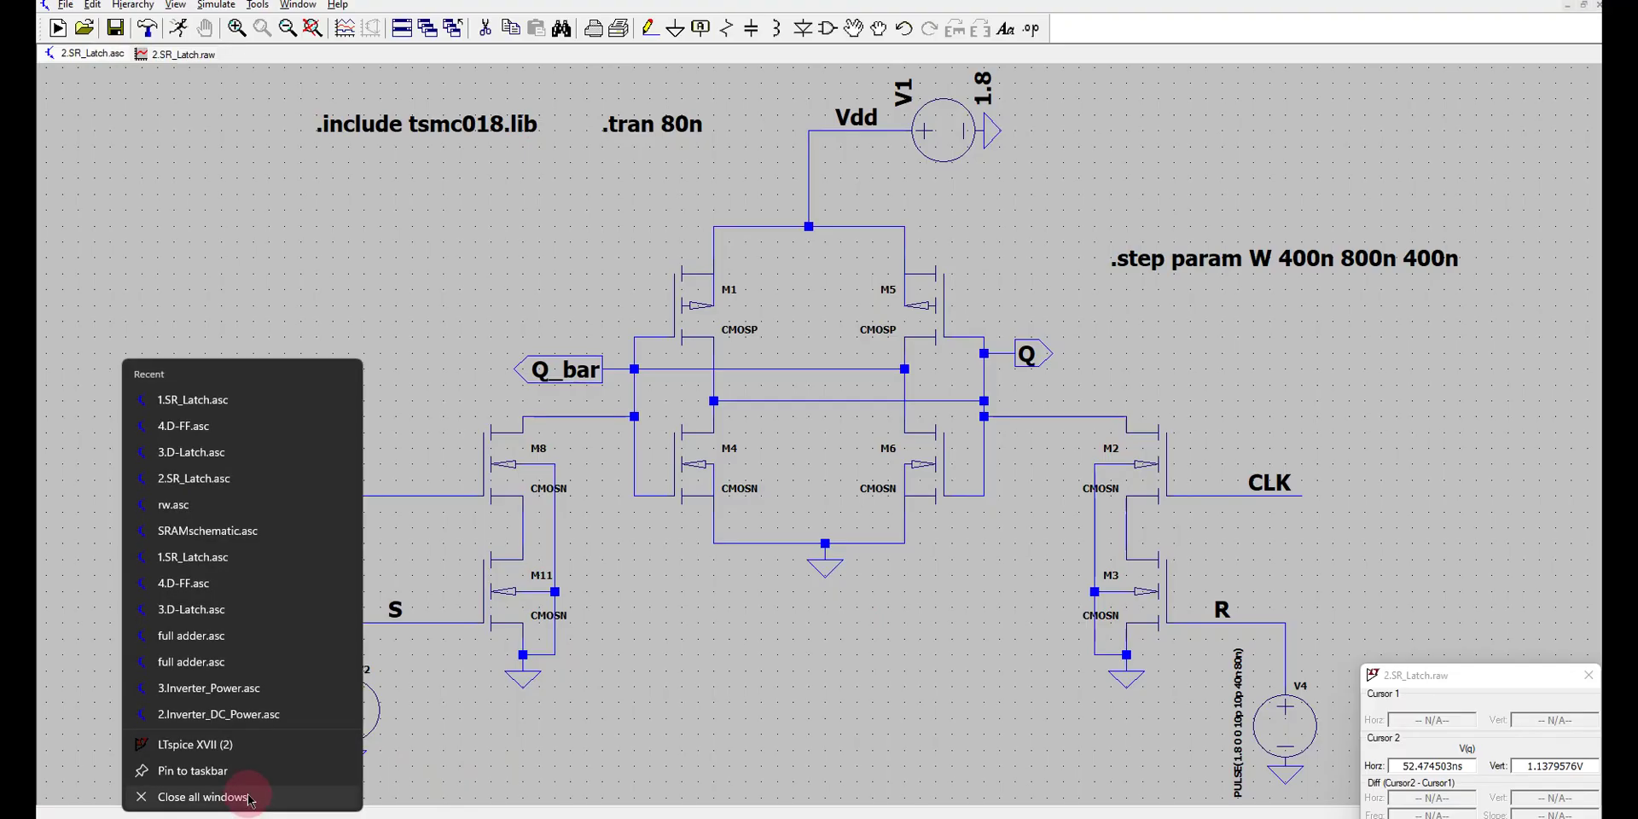
left_click(202, 797)
left_click(862, 442)
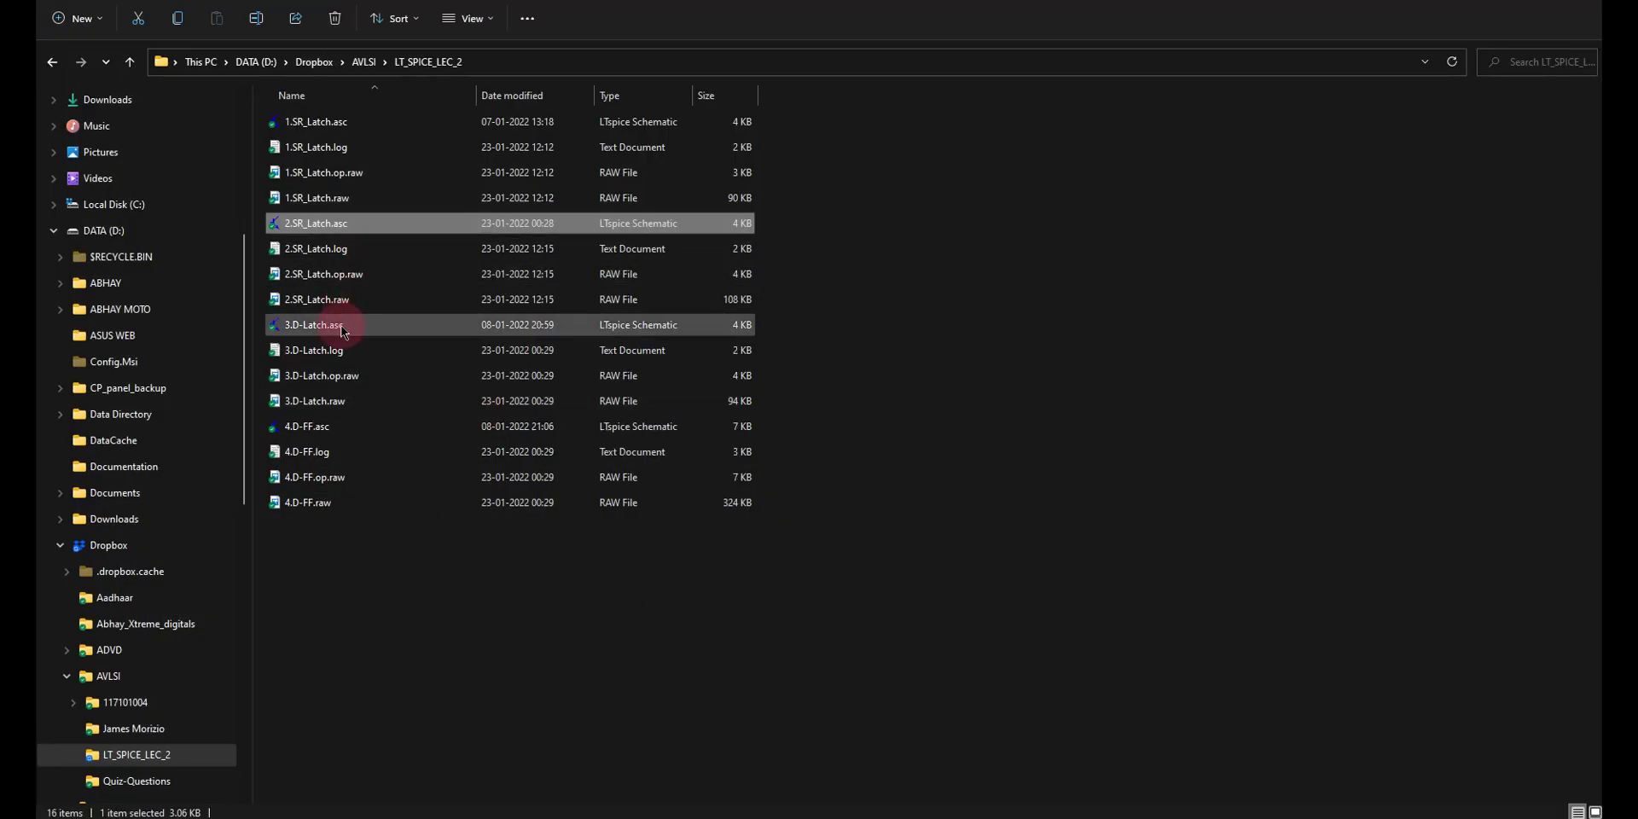
double_click(321, 332)
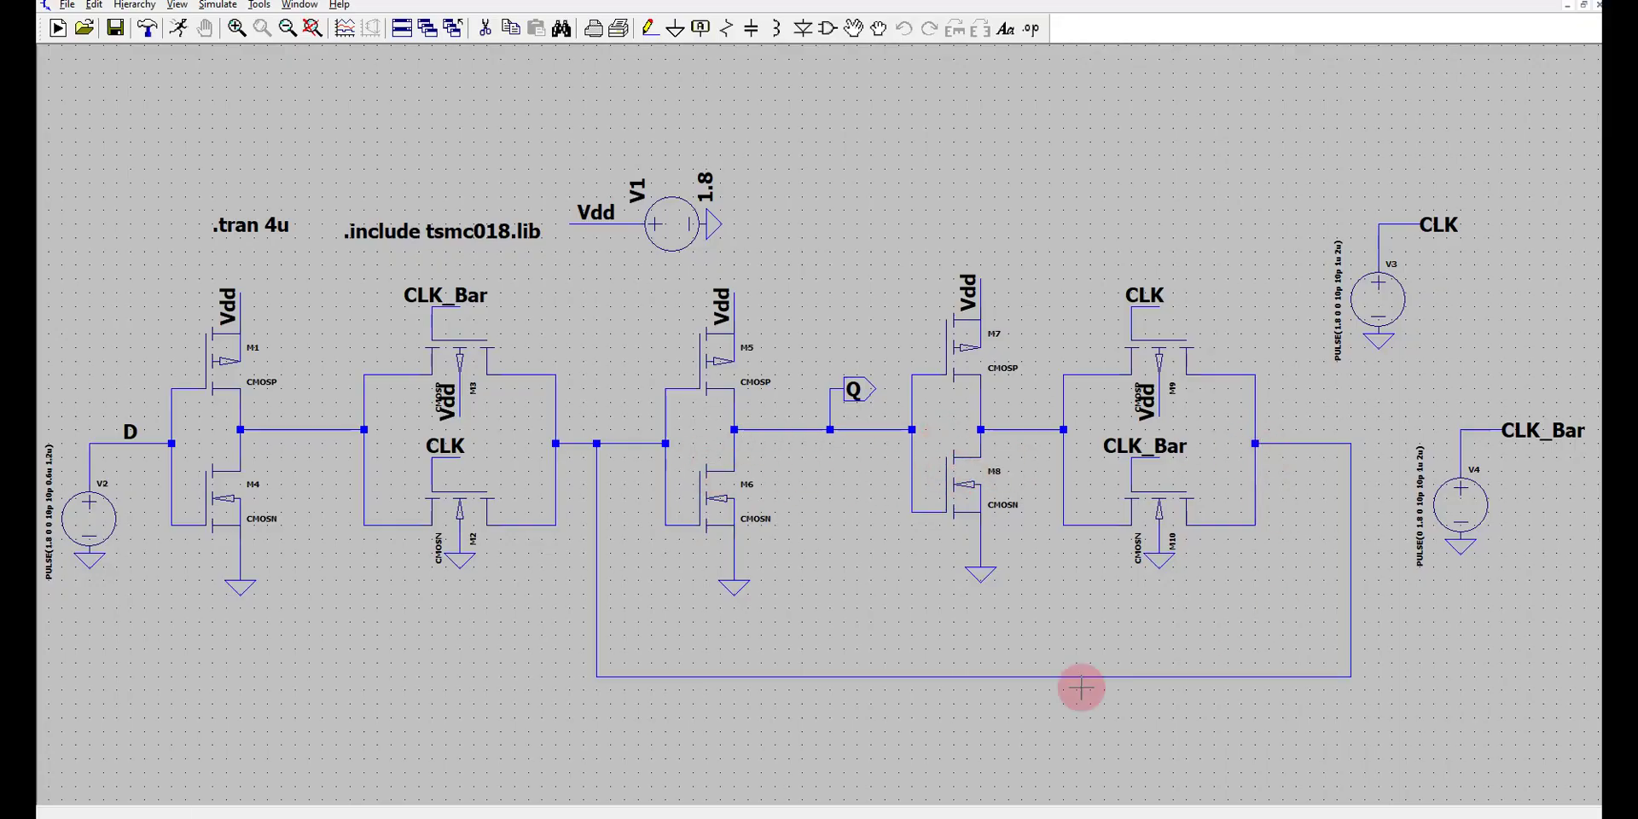
Run the D latch's 4u transient simulation and plot the D, CLK and Q voltages.
left_click(179, 31)
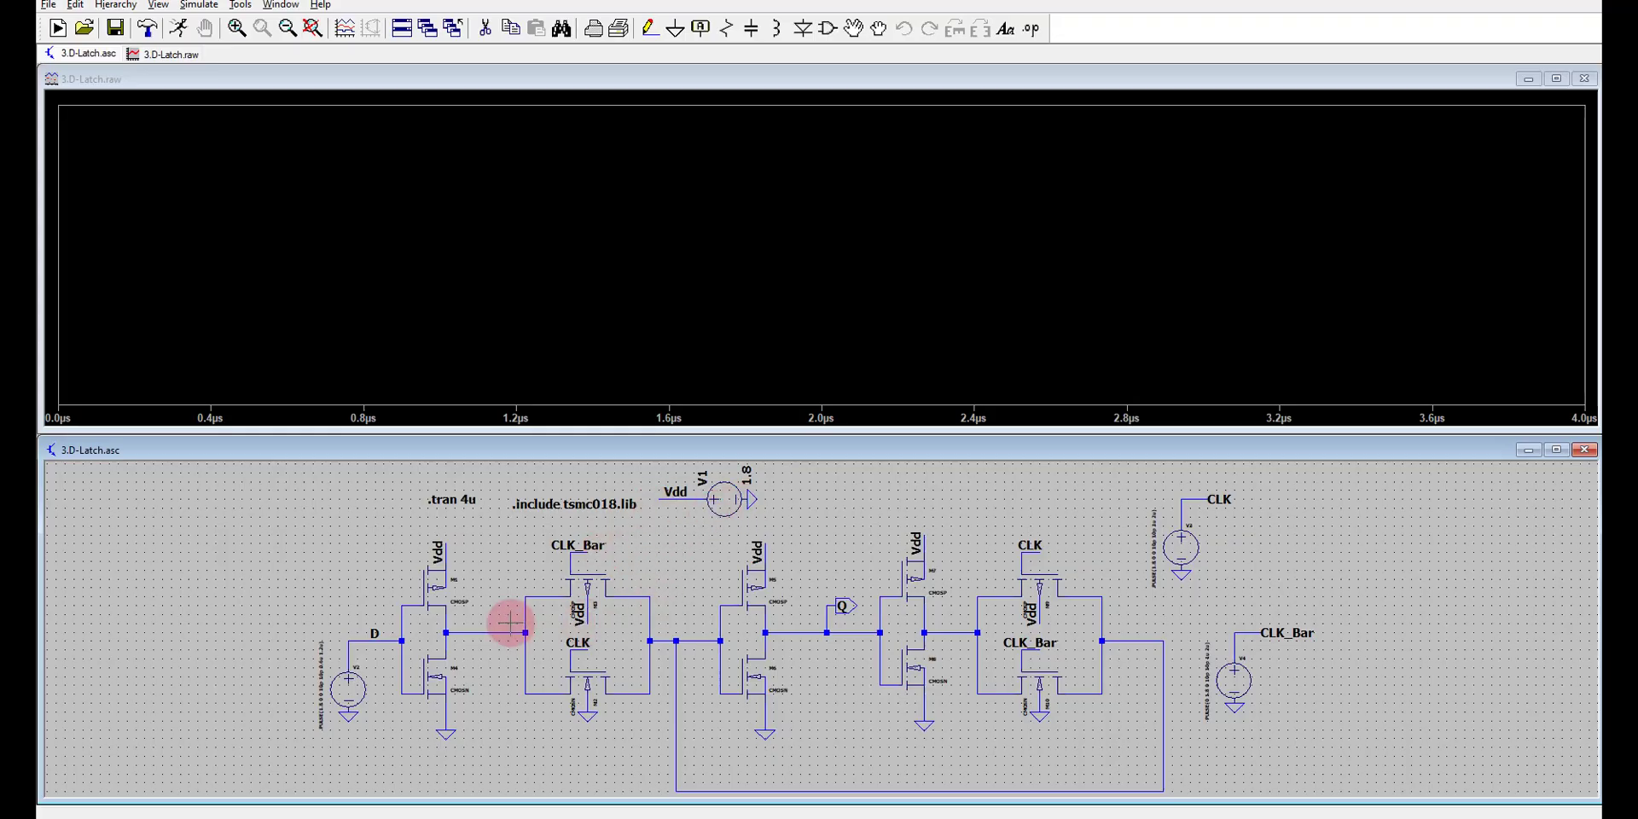
left_click(375, 628)
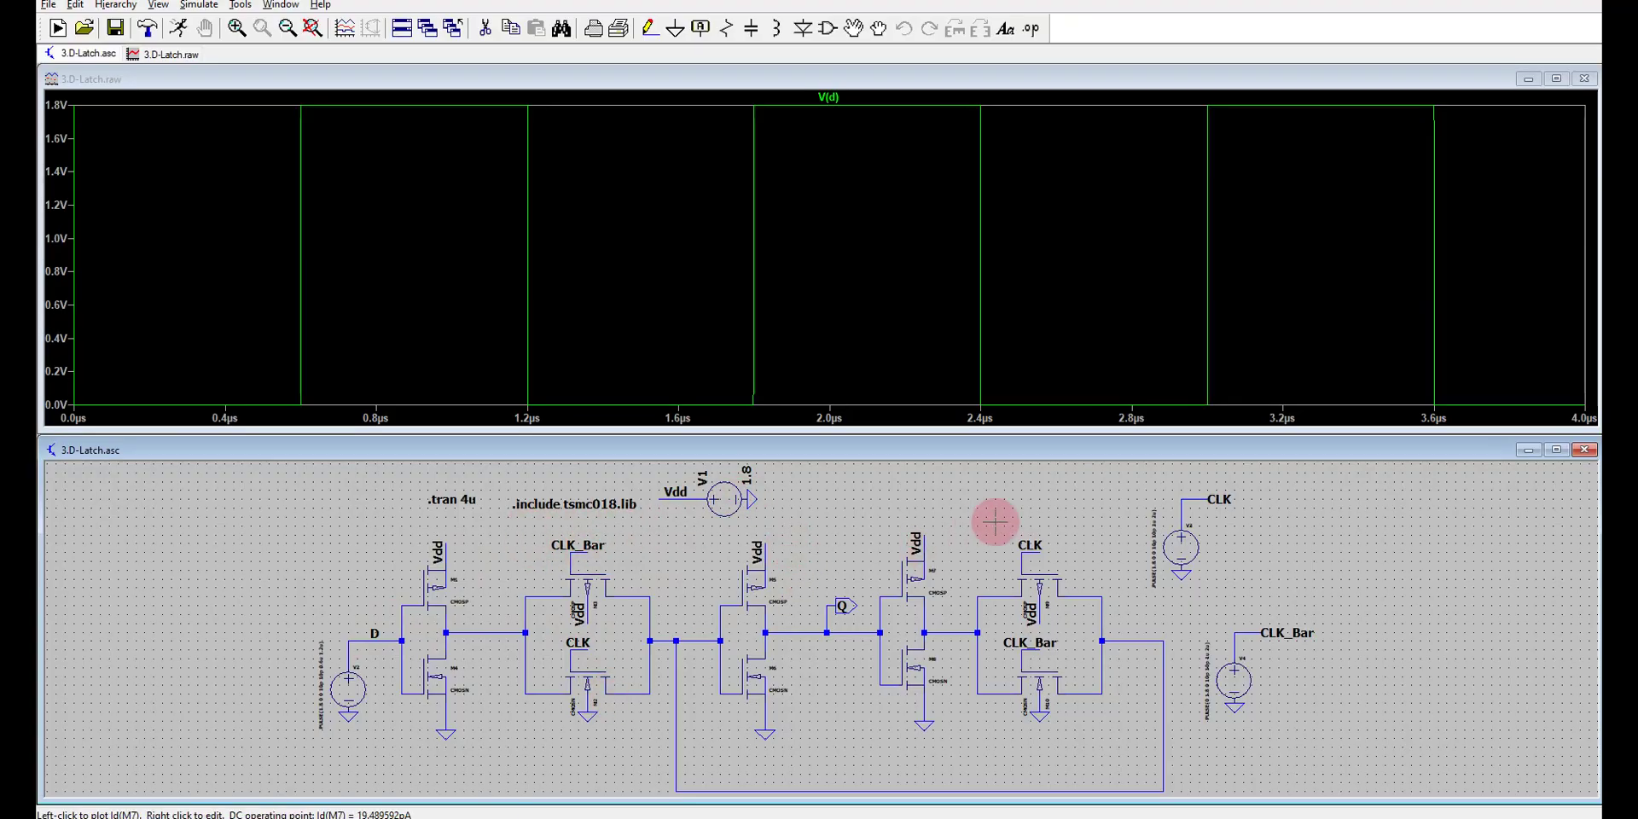
left_click(1039, 543)
left_click(841, 605)
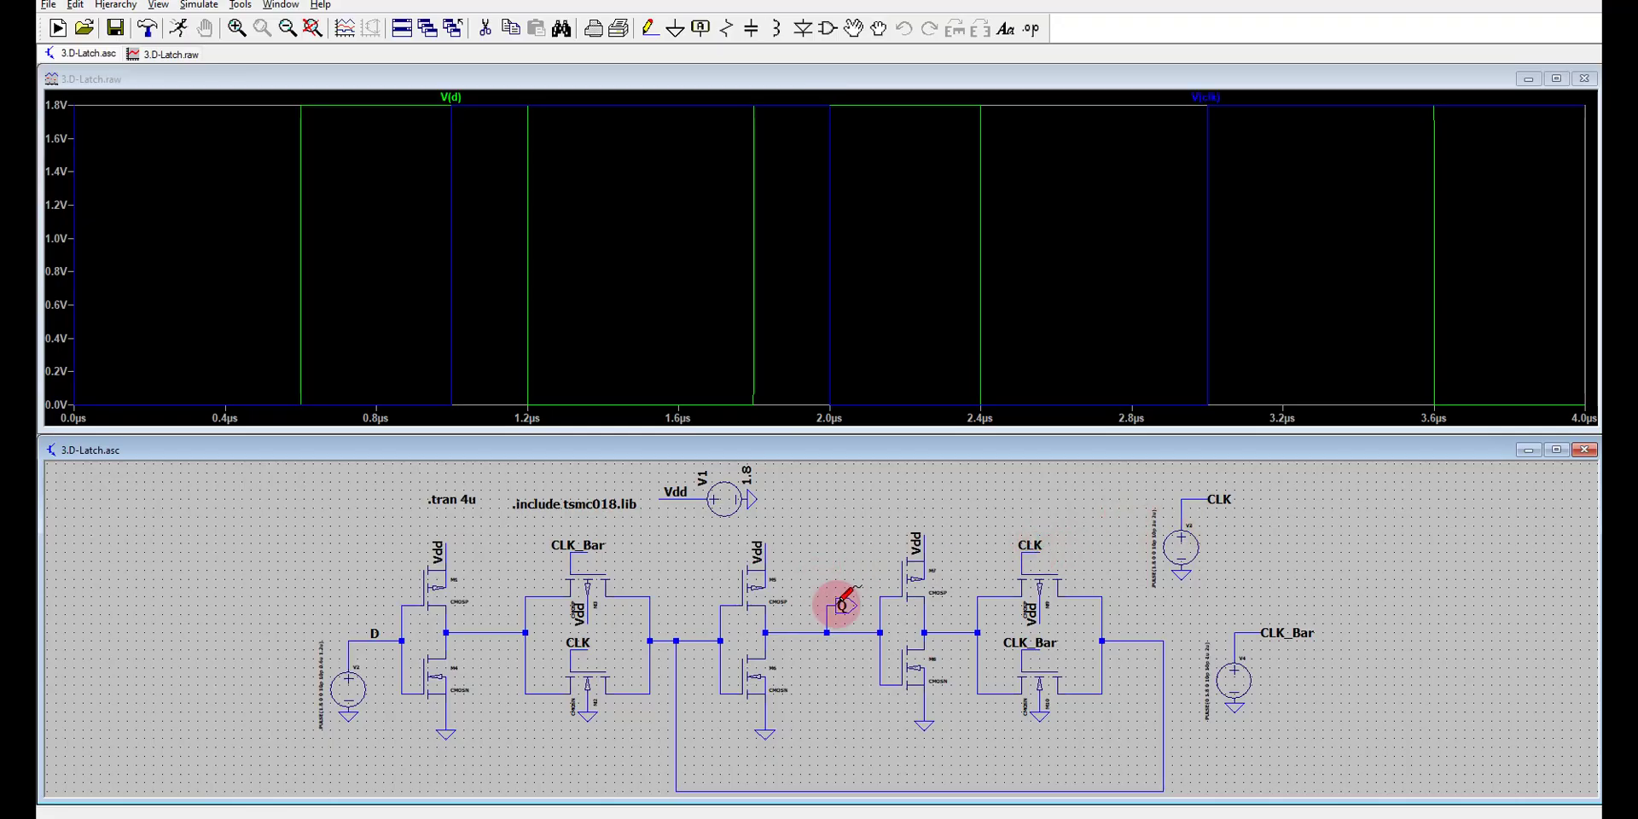
Maximize the 3.D-Latch waveform window and split the traces into three panes: V(d) first, V(clk) second and V(q) last.
left_click(1558, 80)
right_click(802, 465)
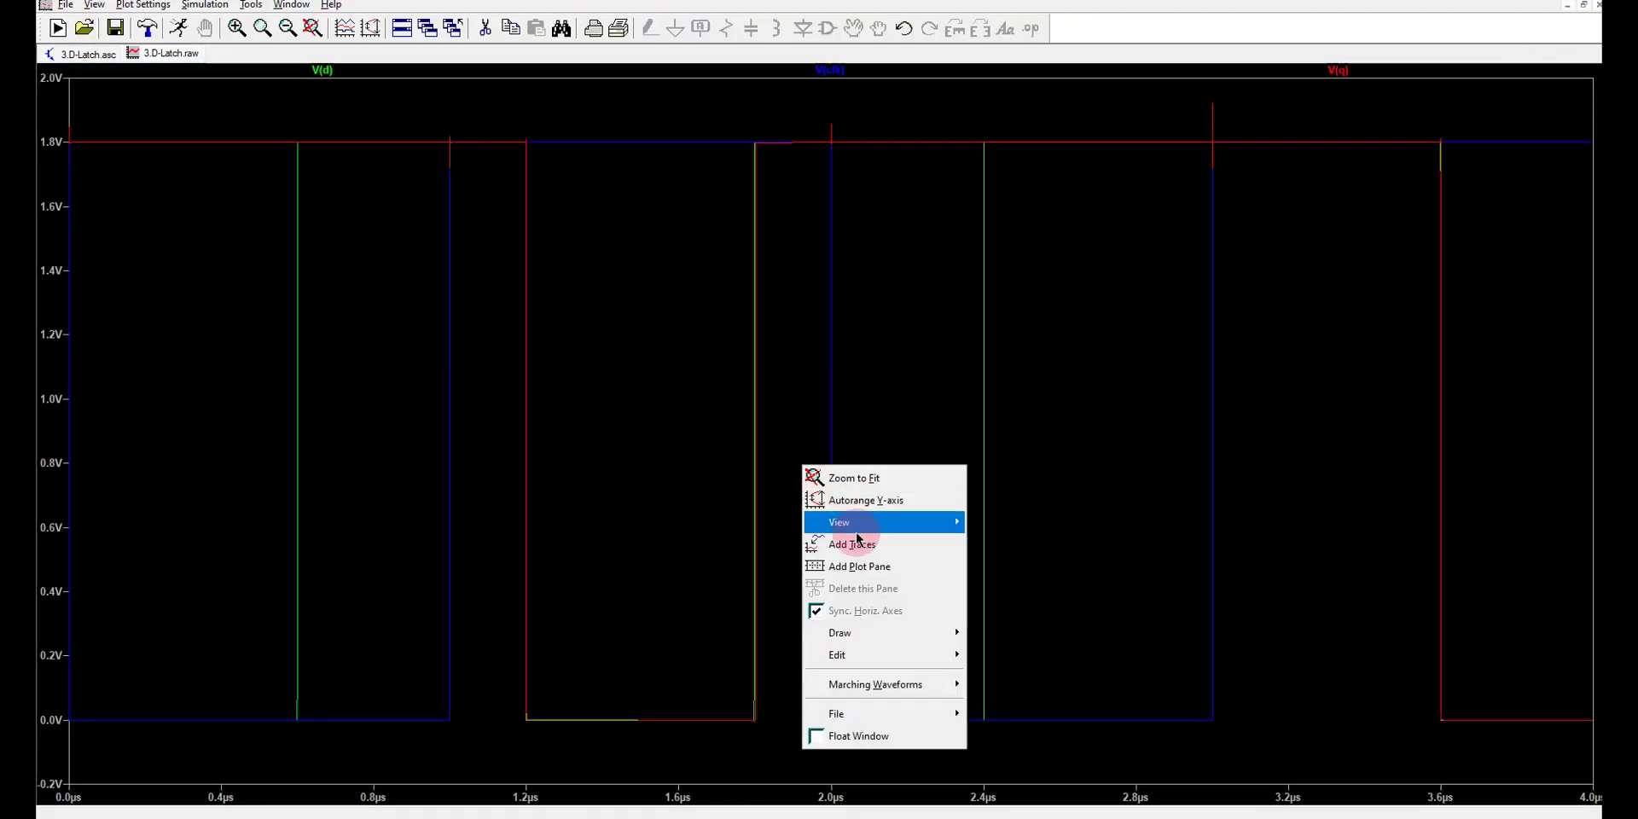
left_click(859, 566)
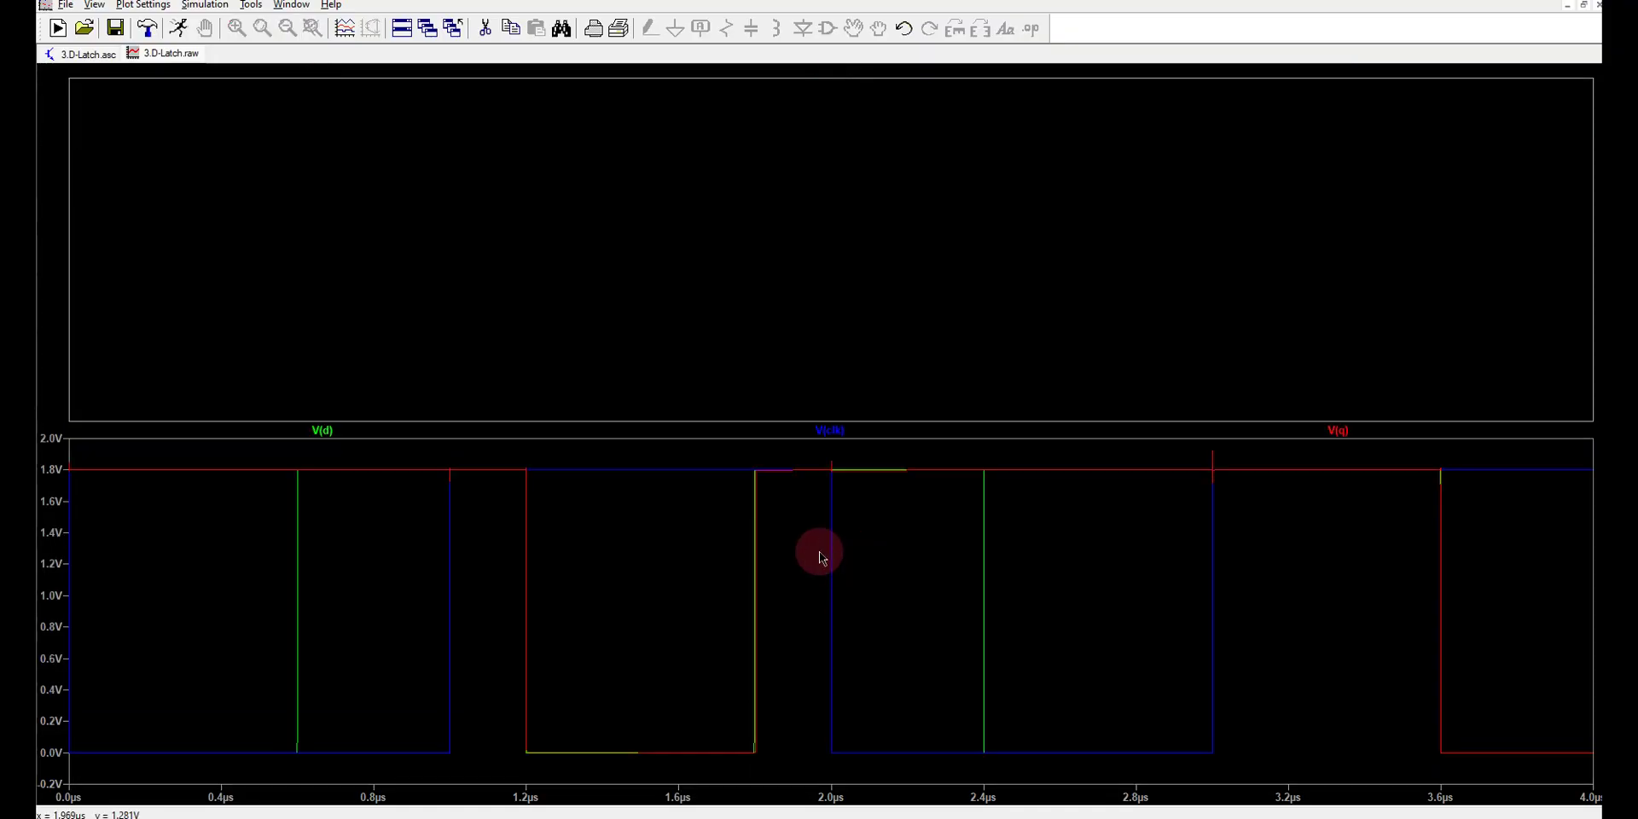
right_click(819, 551)
left_click(920, 376)
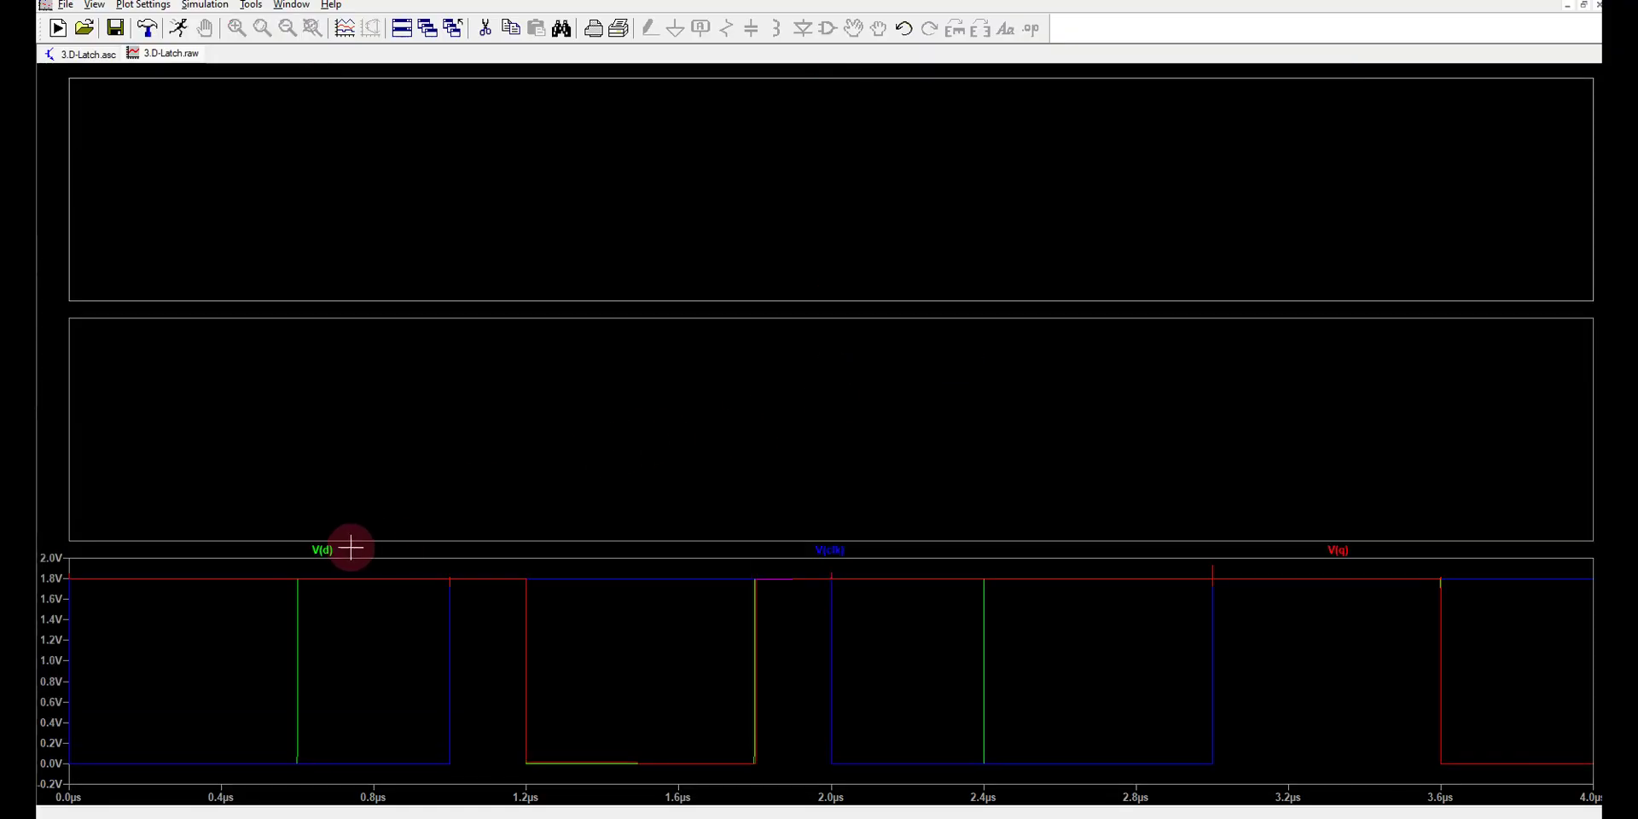
left_click_drag(331, 550, 360, 220)
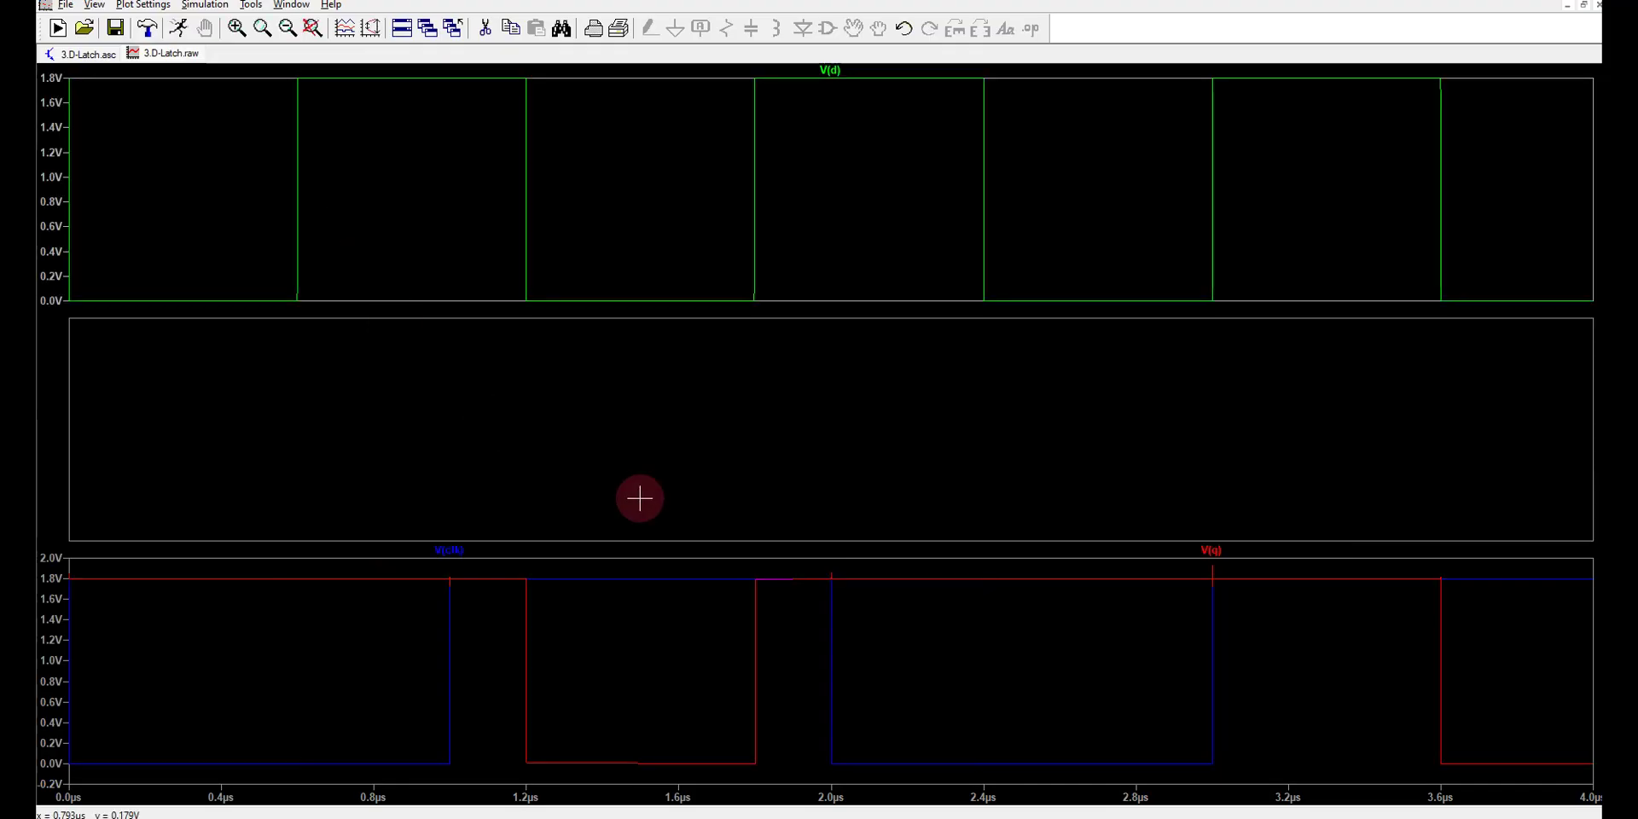
left_click_drag(464, 550, 462, 457)
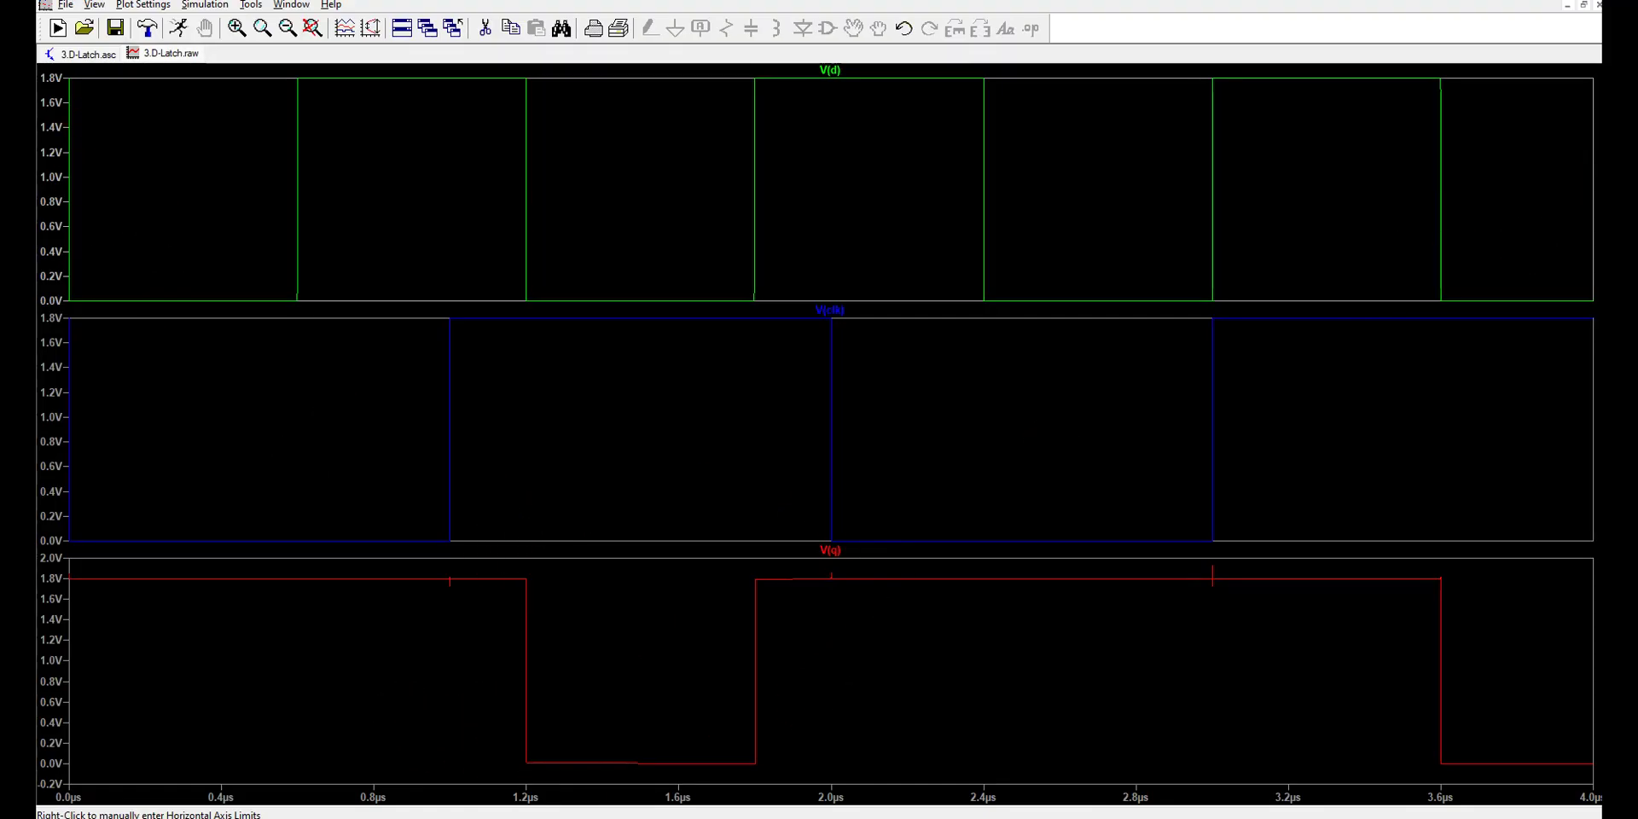
Close all LTspice windows and open the 4.D-FF.asc schematic from the same folder.
right_click(242, 817)
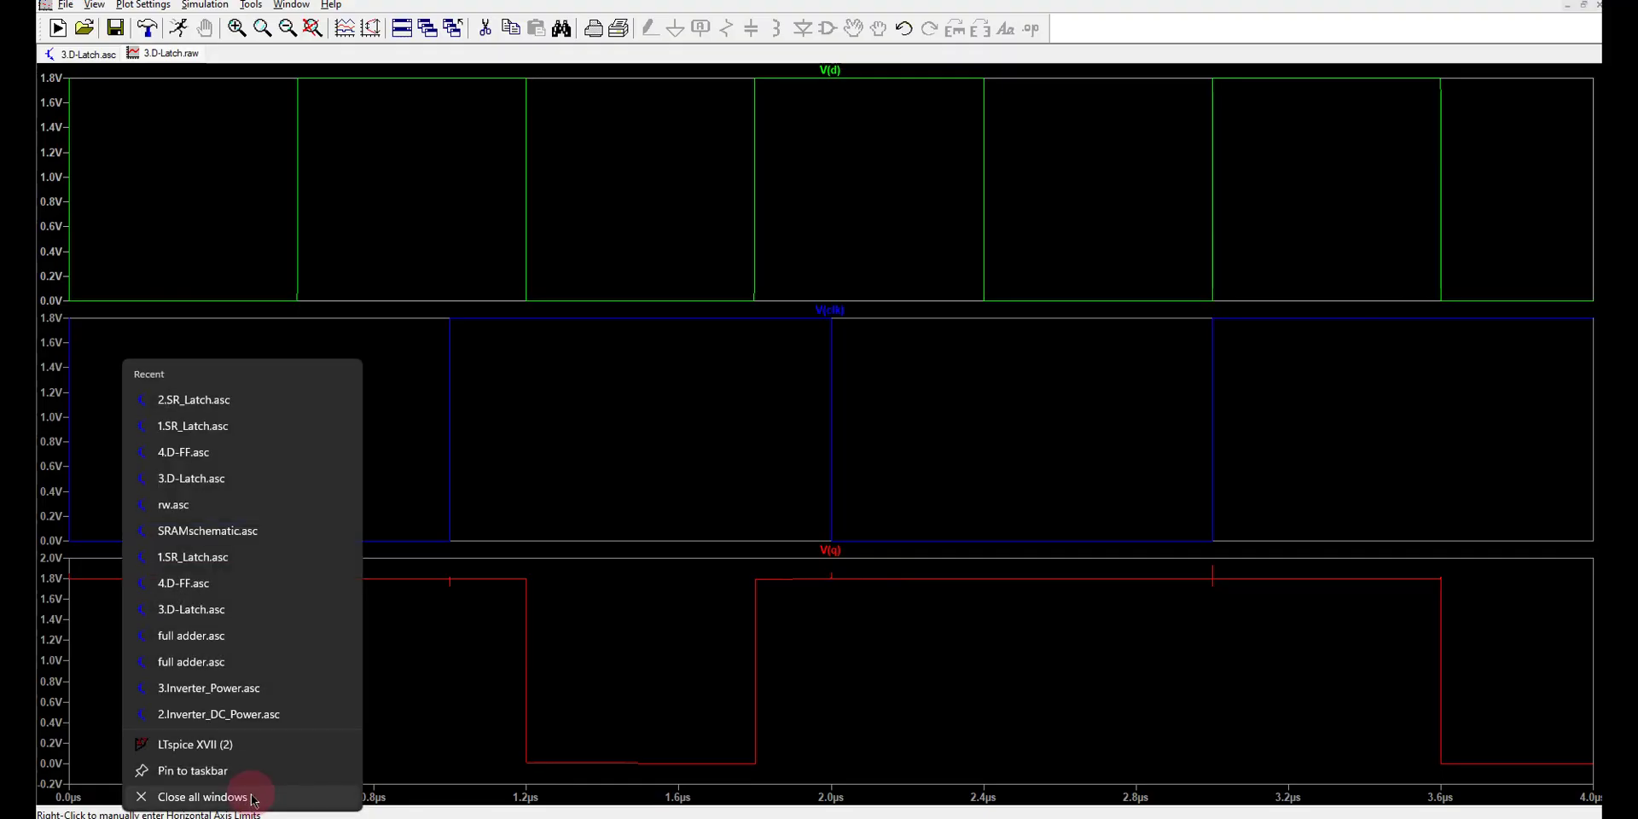
left_click(254, 796)
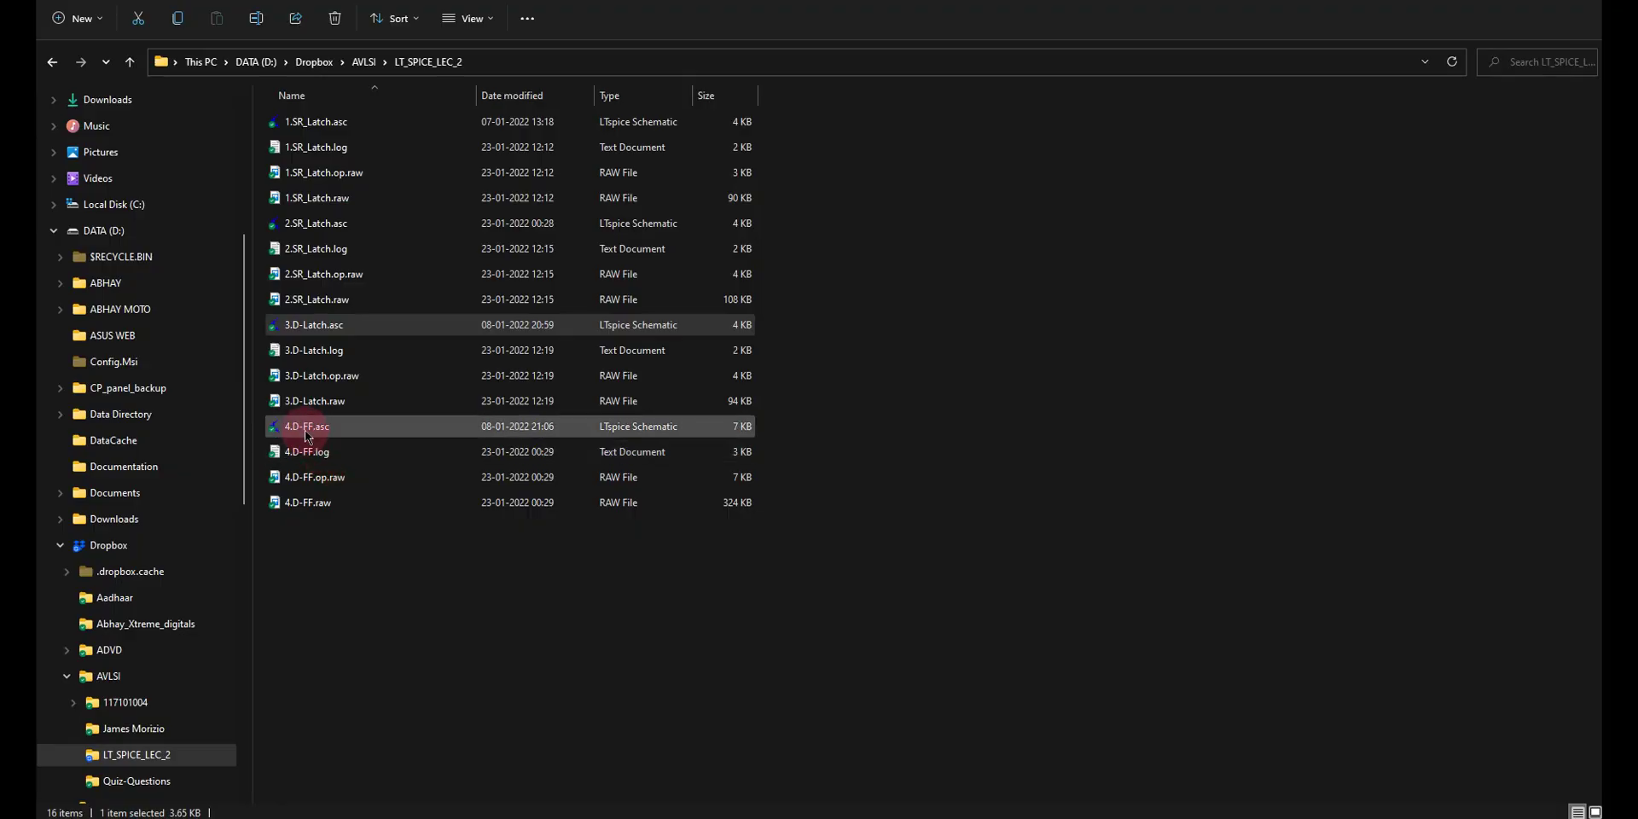
double_click(308, 431)
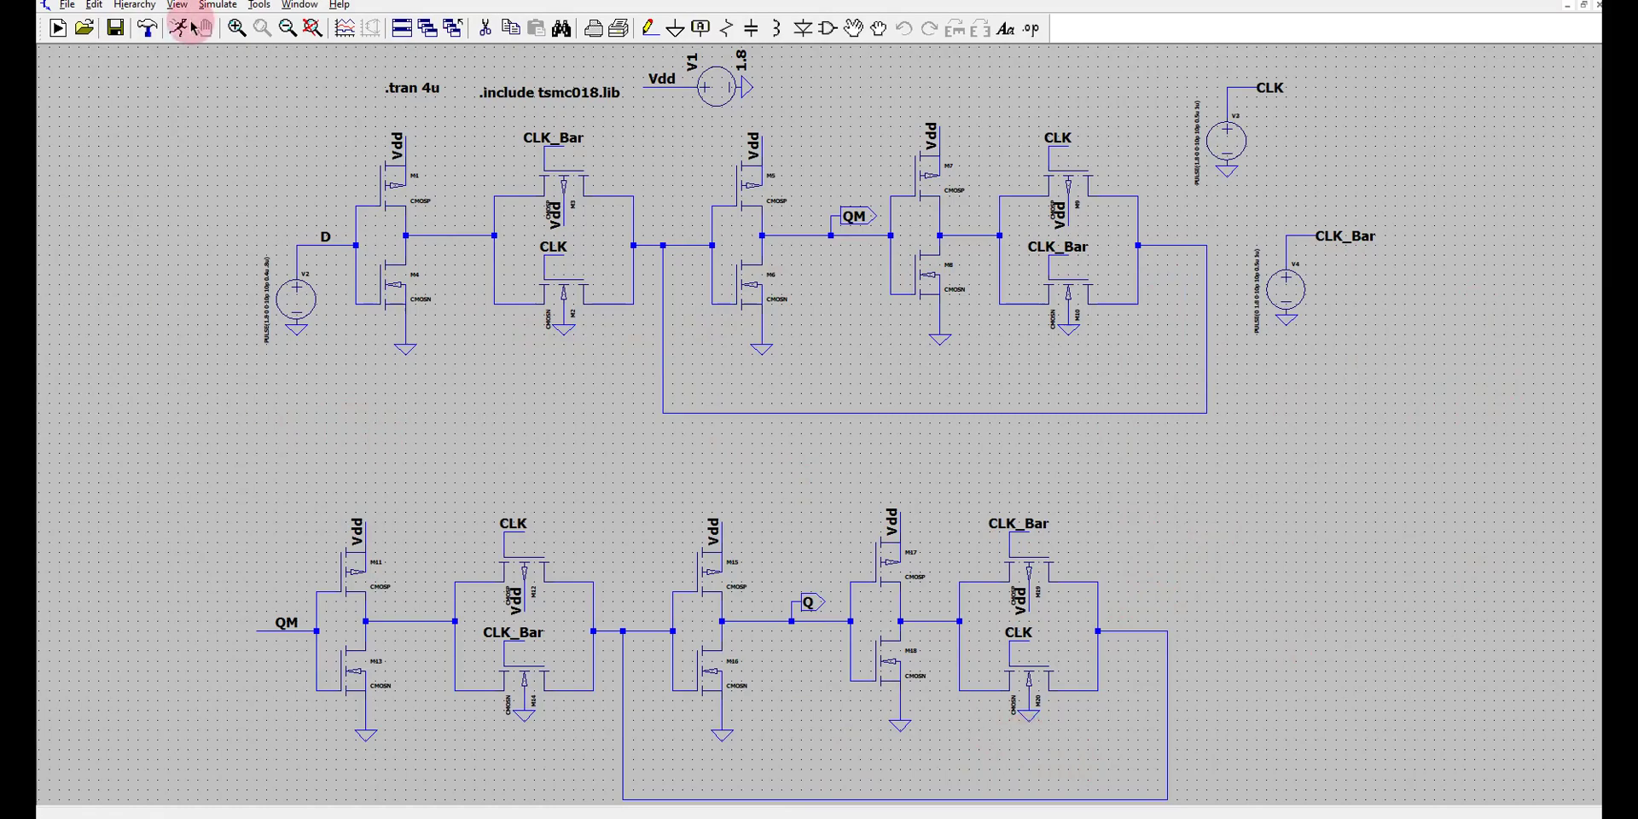
Run the D flip-flop's 4u transient simulation and plot the D, CLK and final-stage Q voltages.
left_click(187, 32)
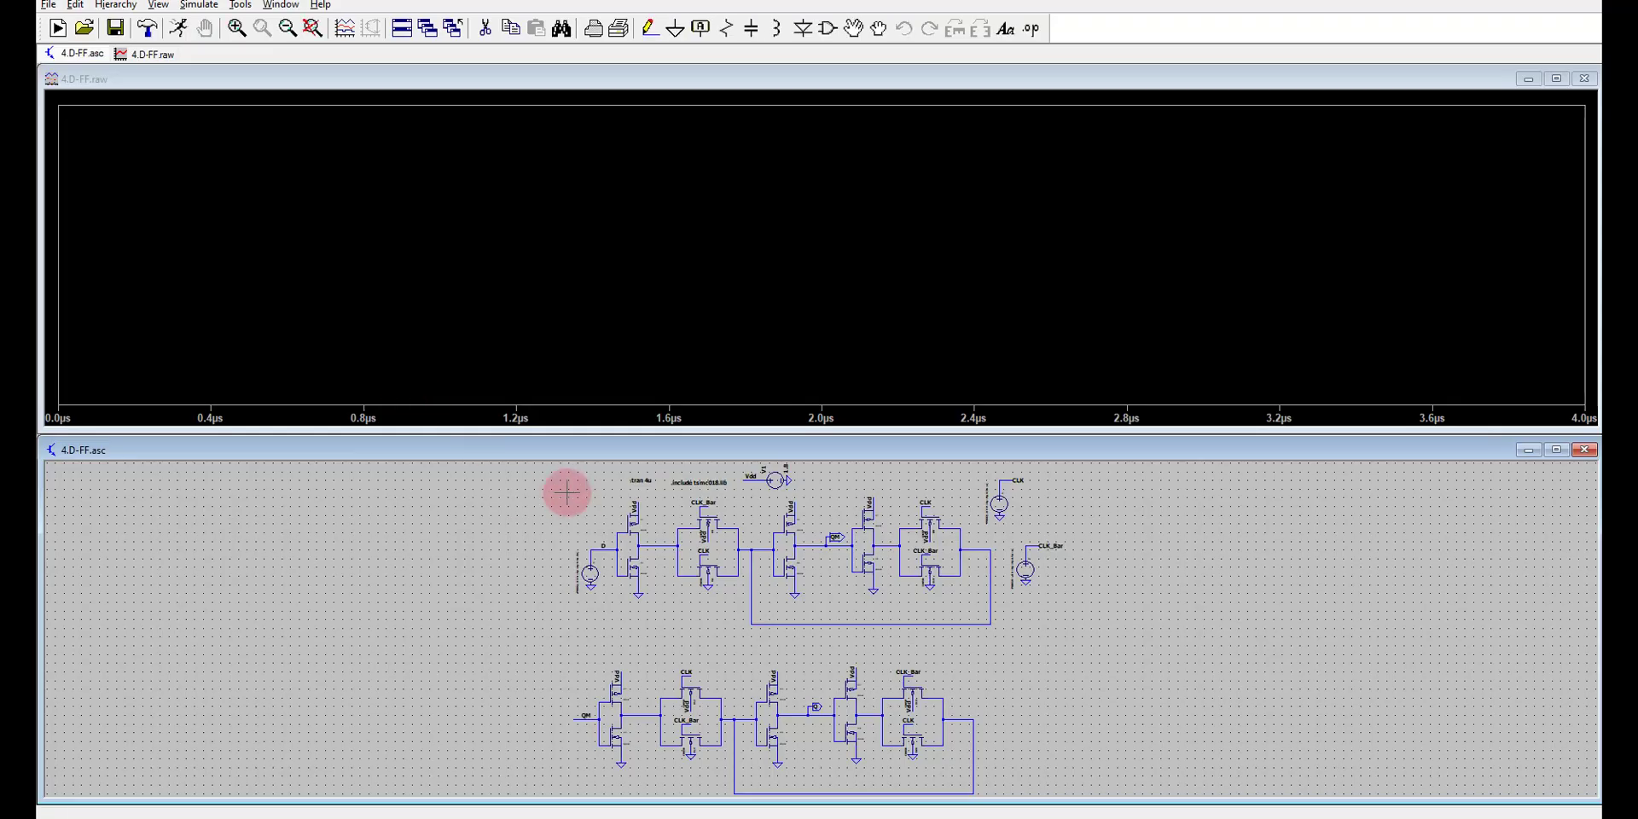
left_click(604, 546)
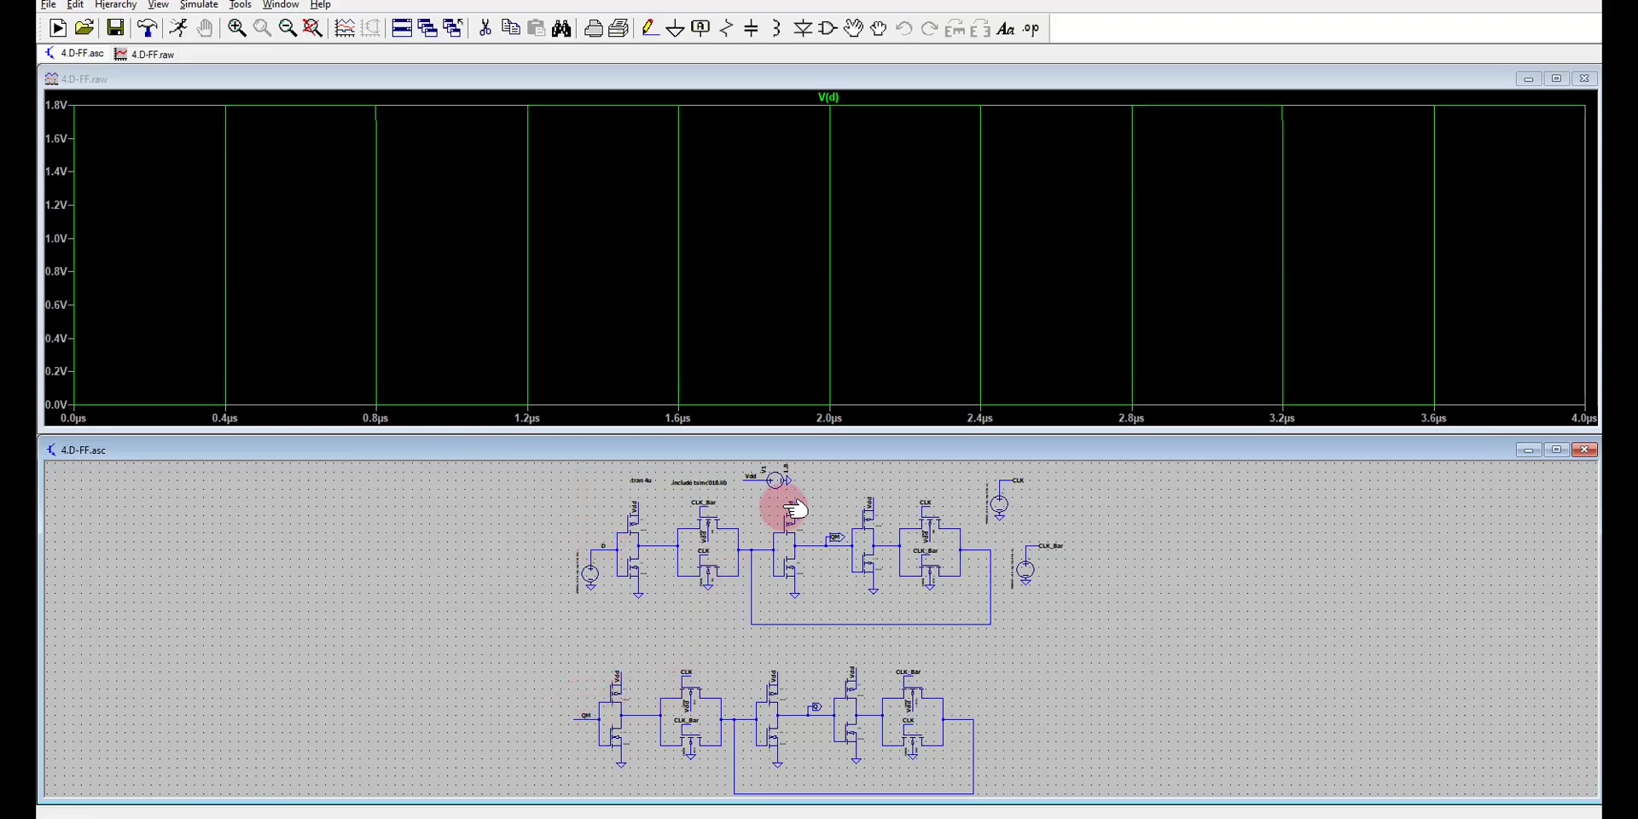
left_click(693, 670)
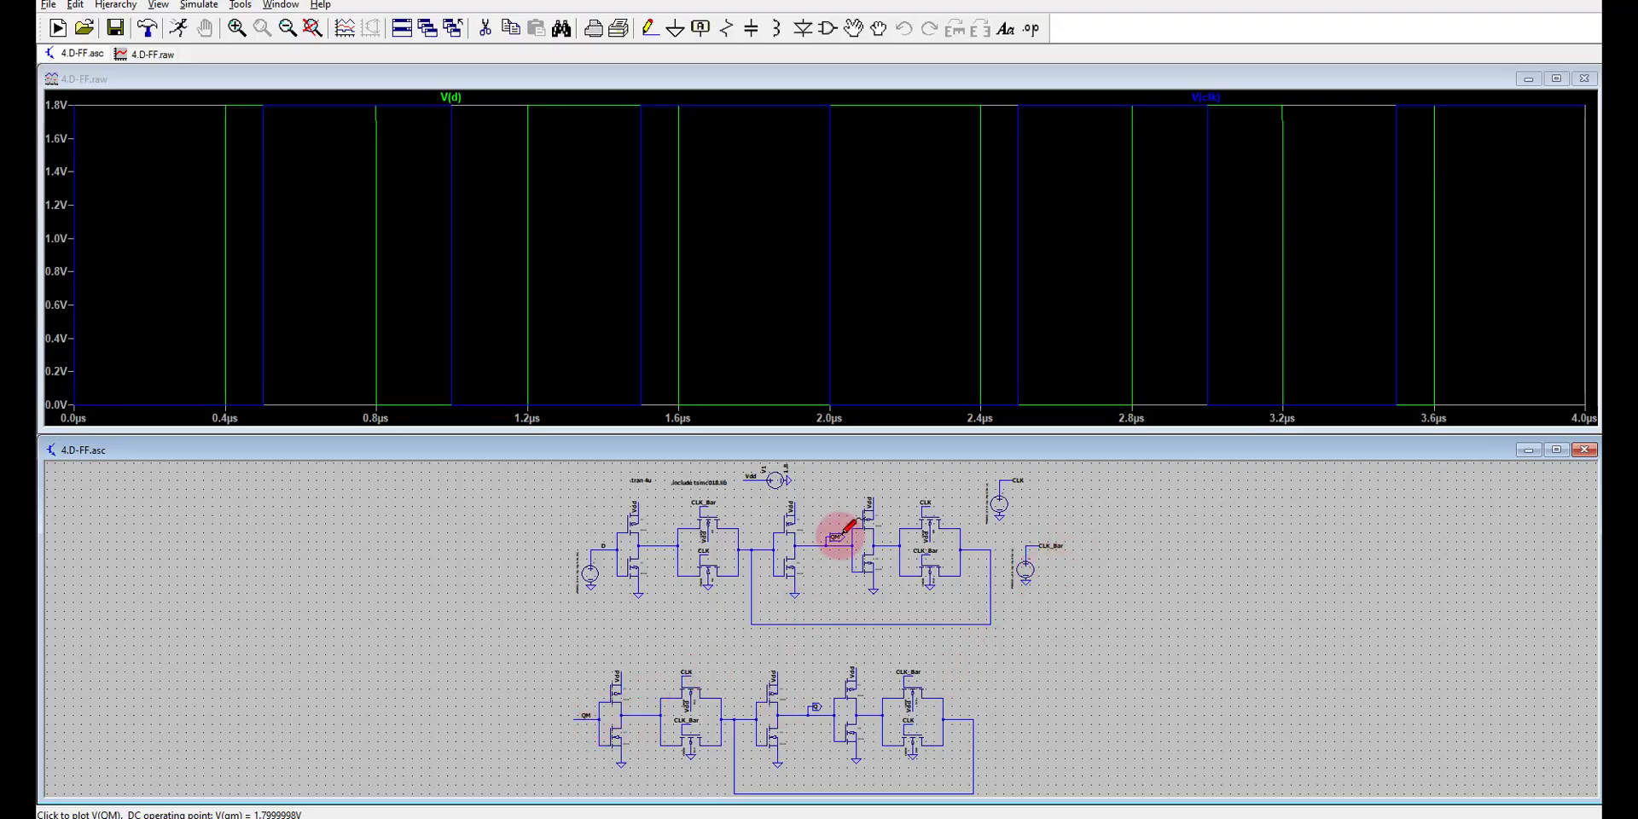
left_click(816, 707)
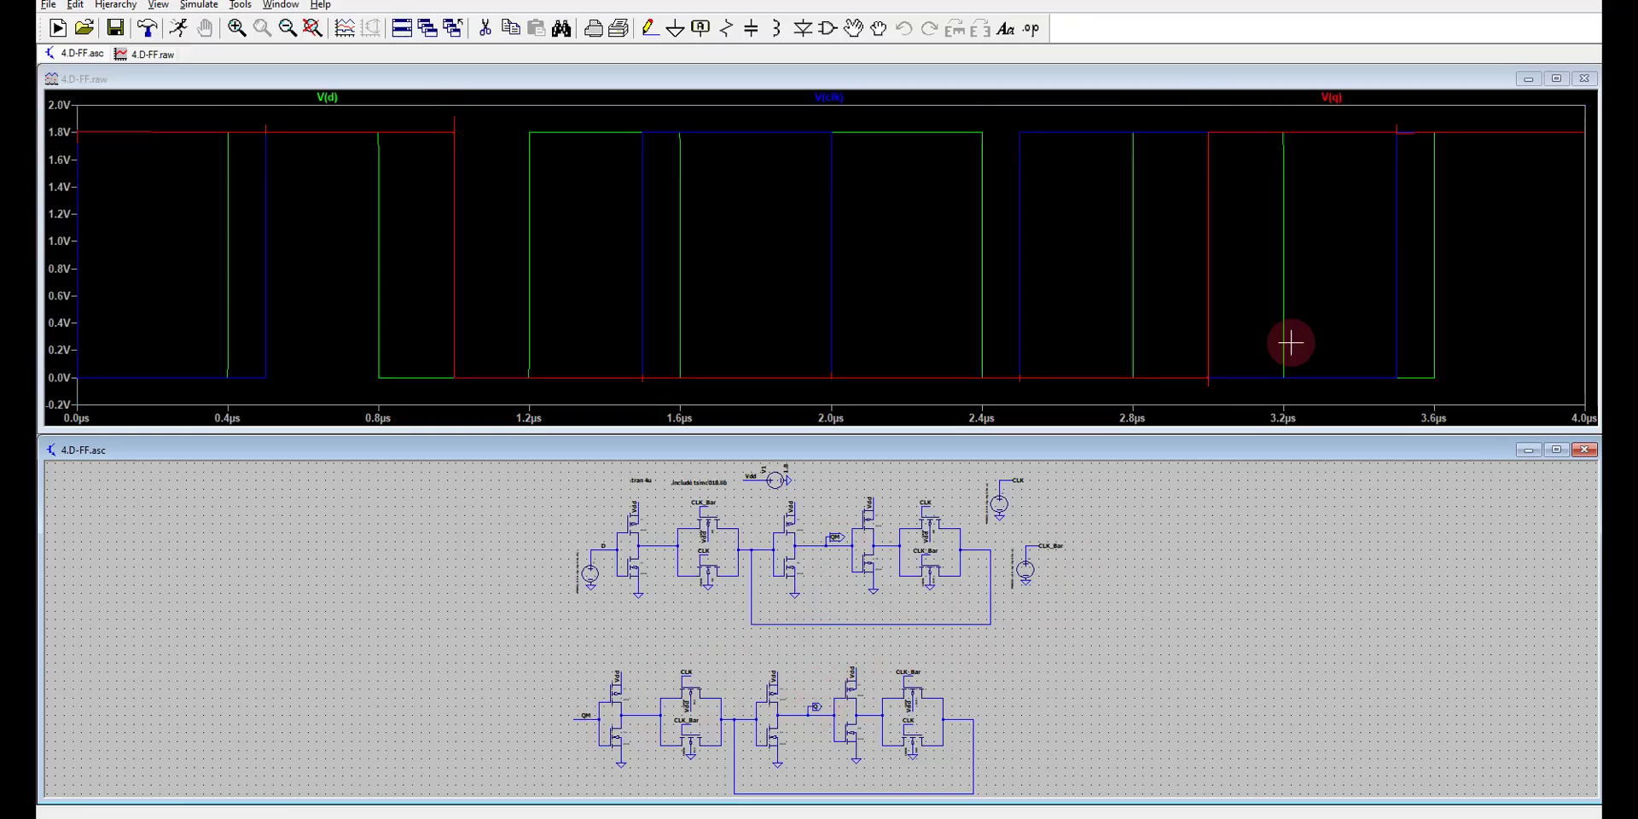
Maximize the 4.D-FF waveform window and split the traces into three panes: V(d) first, V(clk) second and V(q) last.
left_click(1555, 79)
right_click(859, 384)
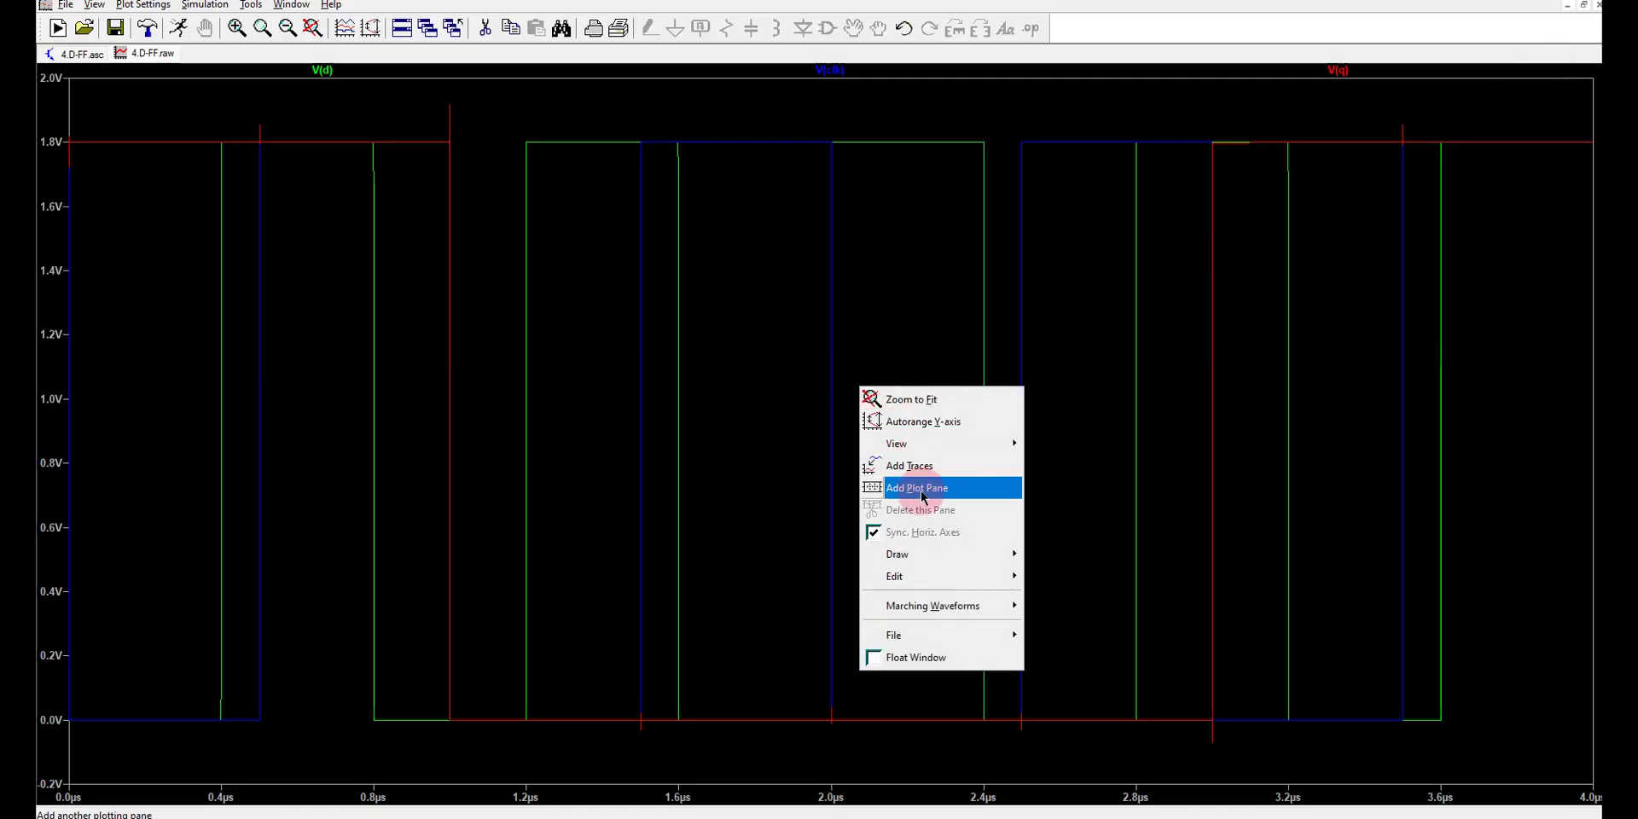
left_click(869, 491)
right_click(776, 509)
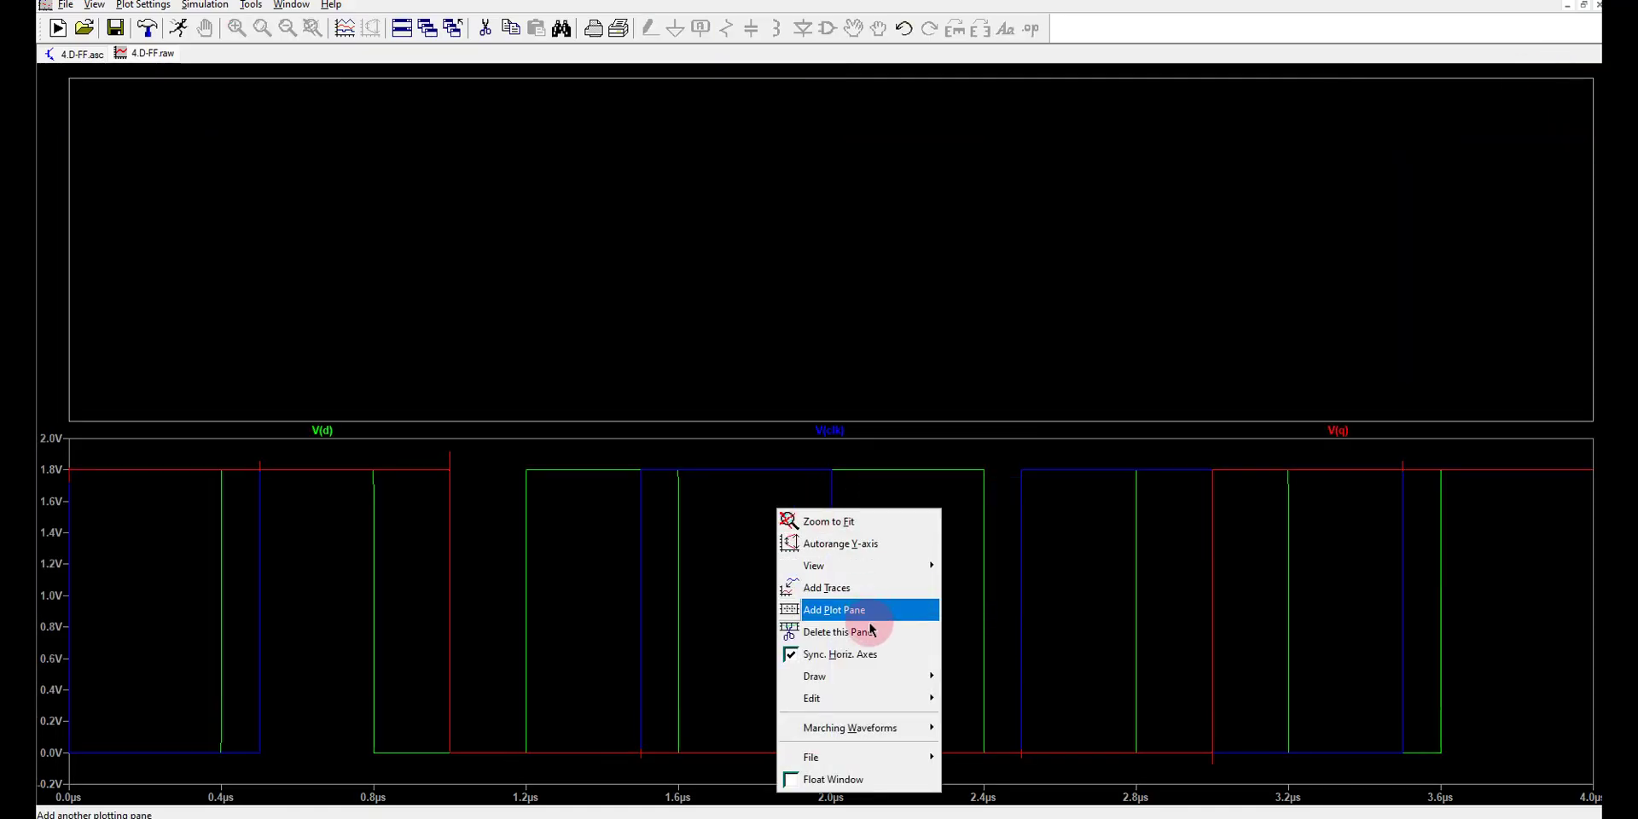
left_click(870, 609)
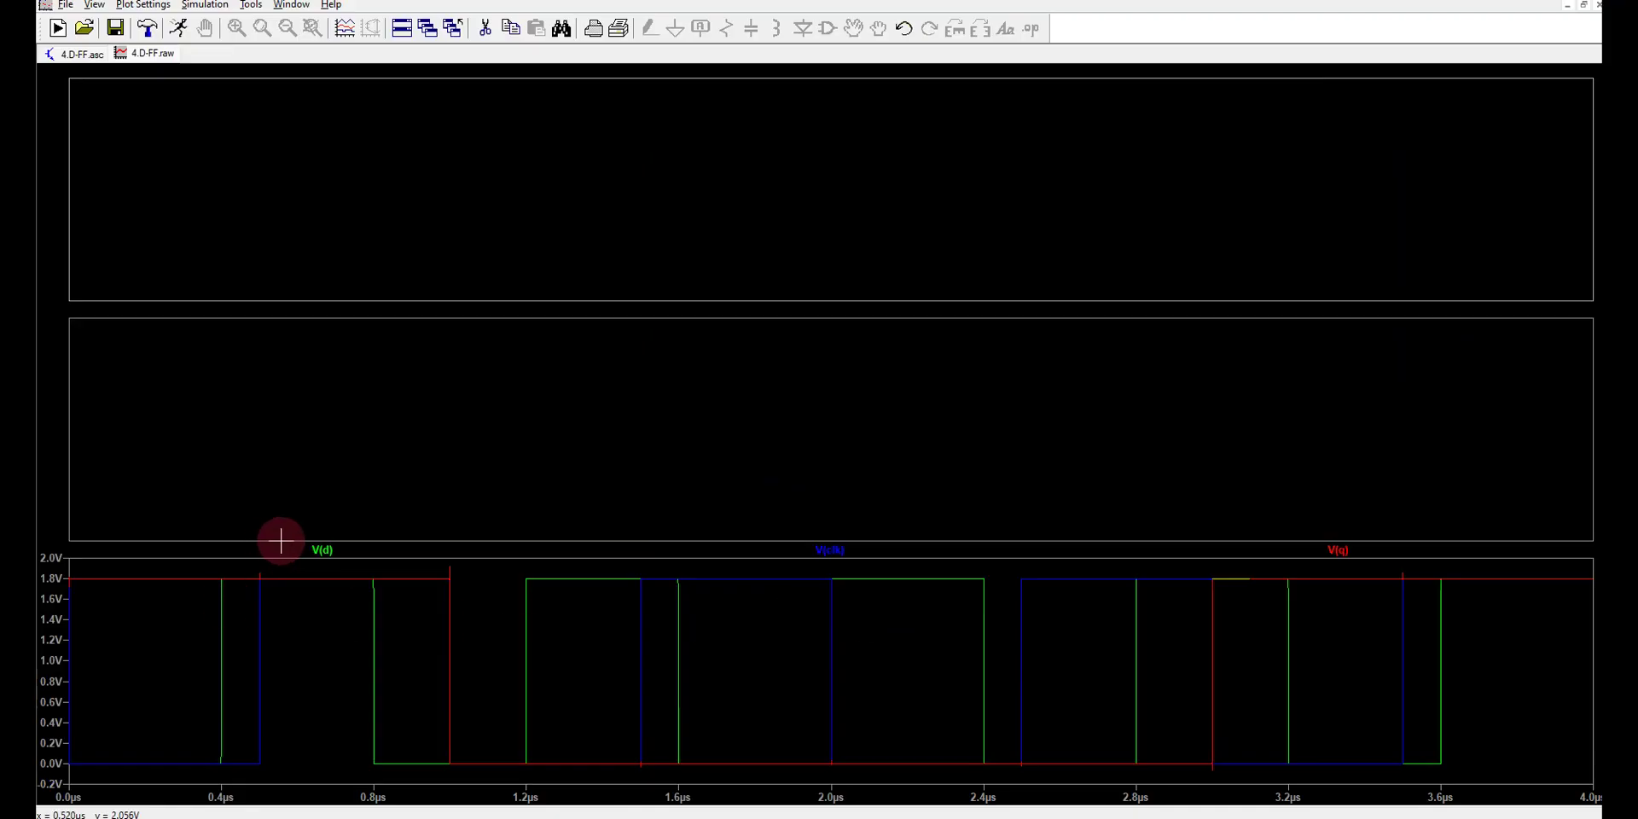
left_click_drag(333, 553, 347, 215)
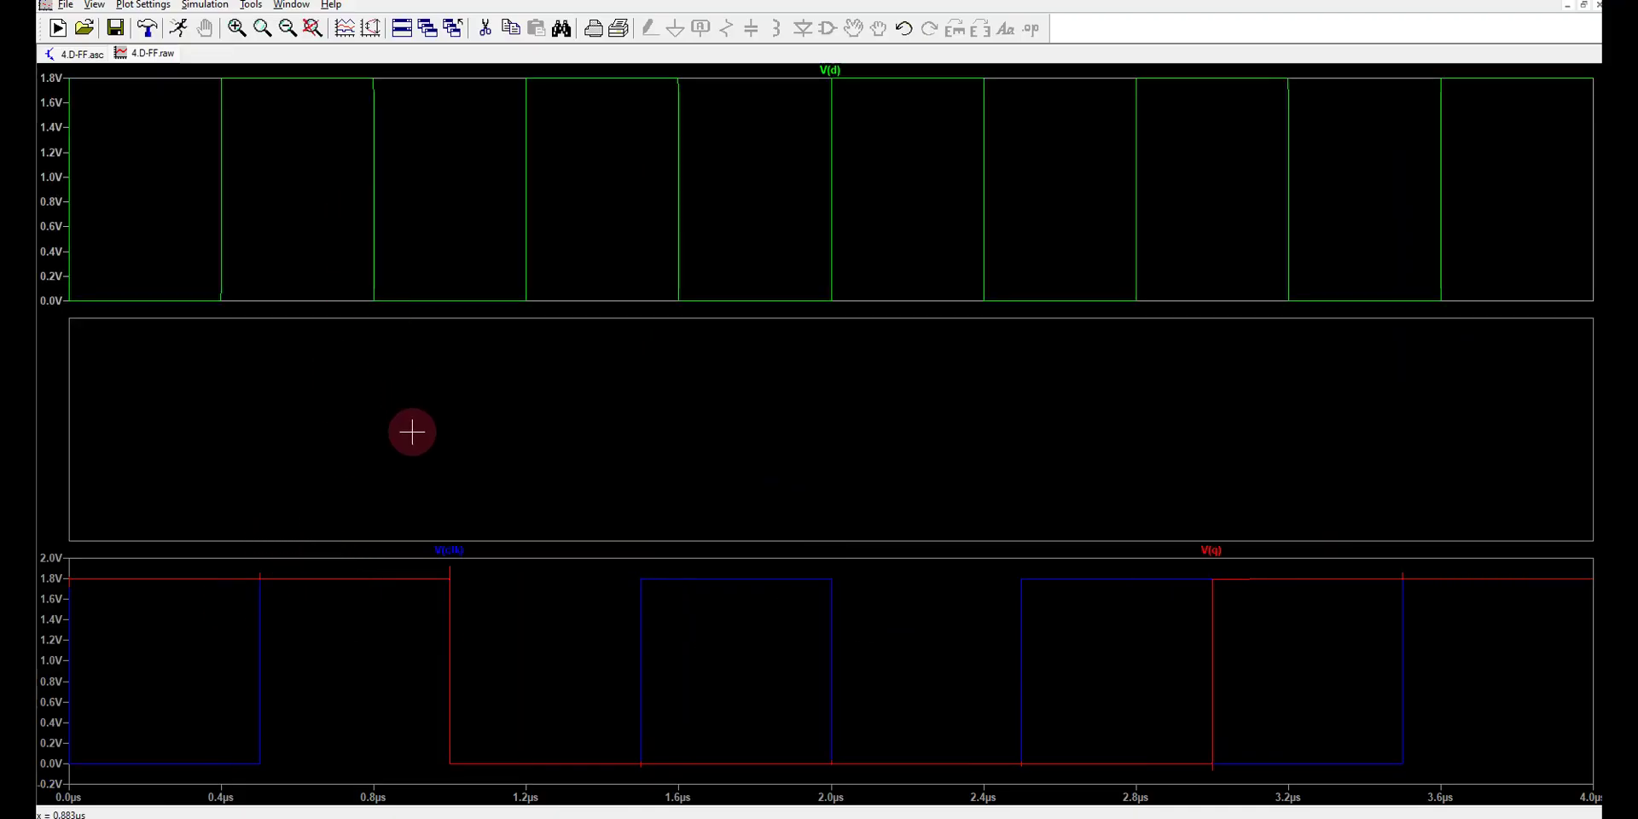
left_click_drag(466, 554, 446, 473)
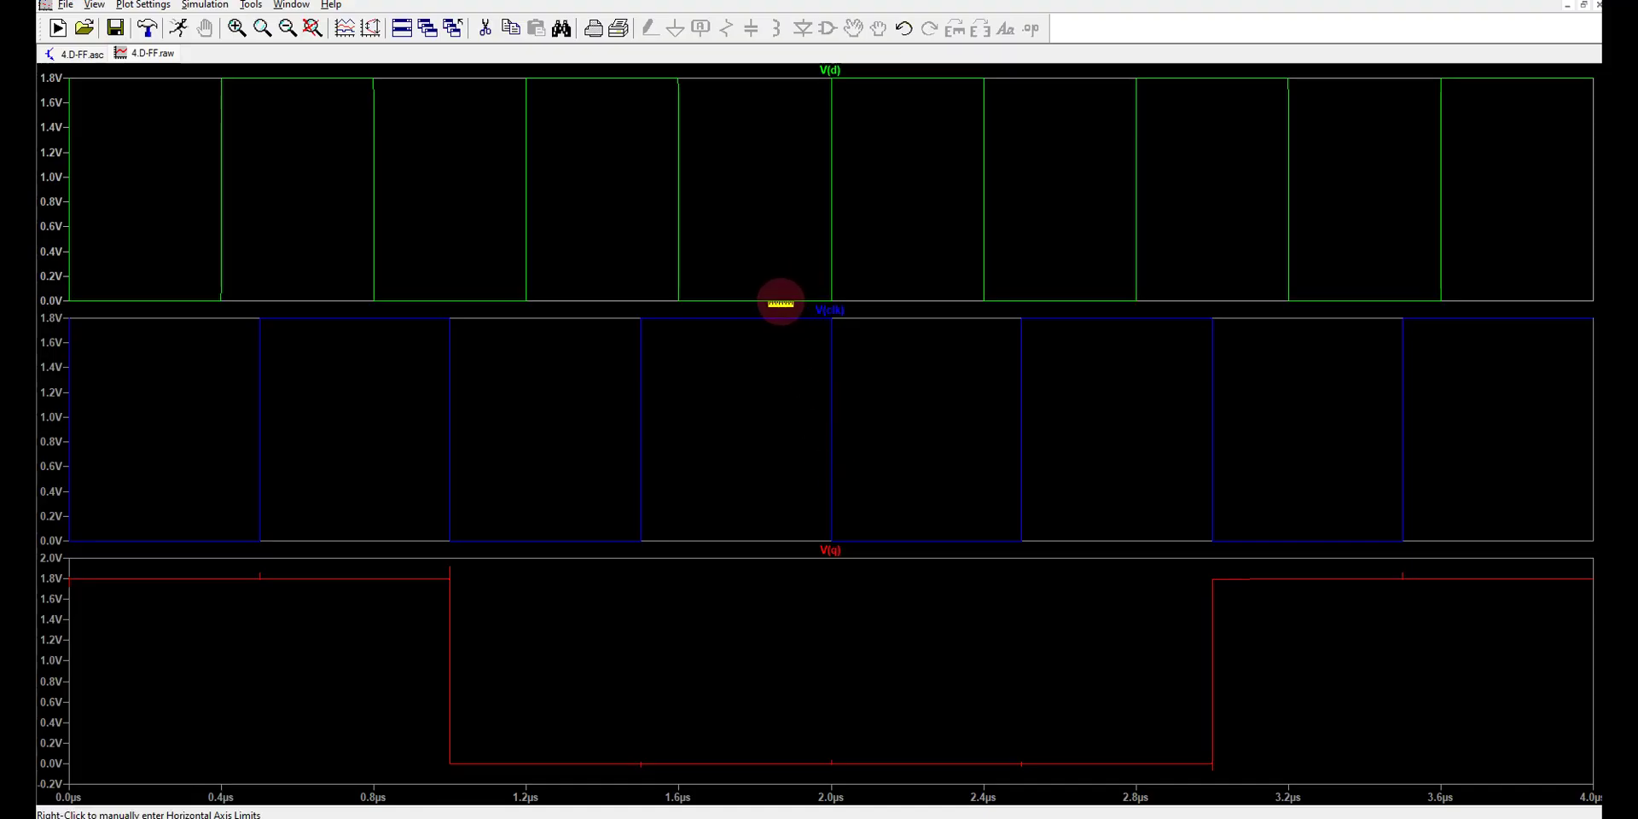
Compare the two-stage D flip-flop schematic with its V(d), V(clk) and V(q) waveforms.
left_click(75, 55)
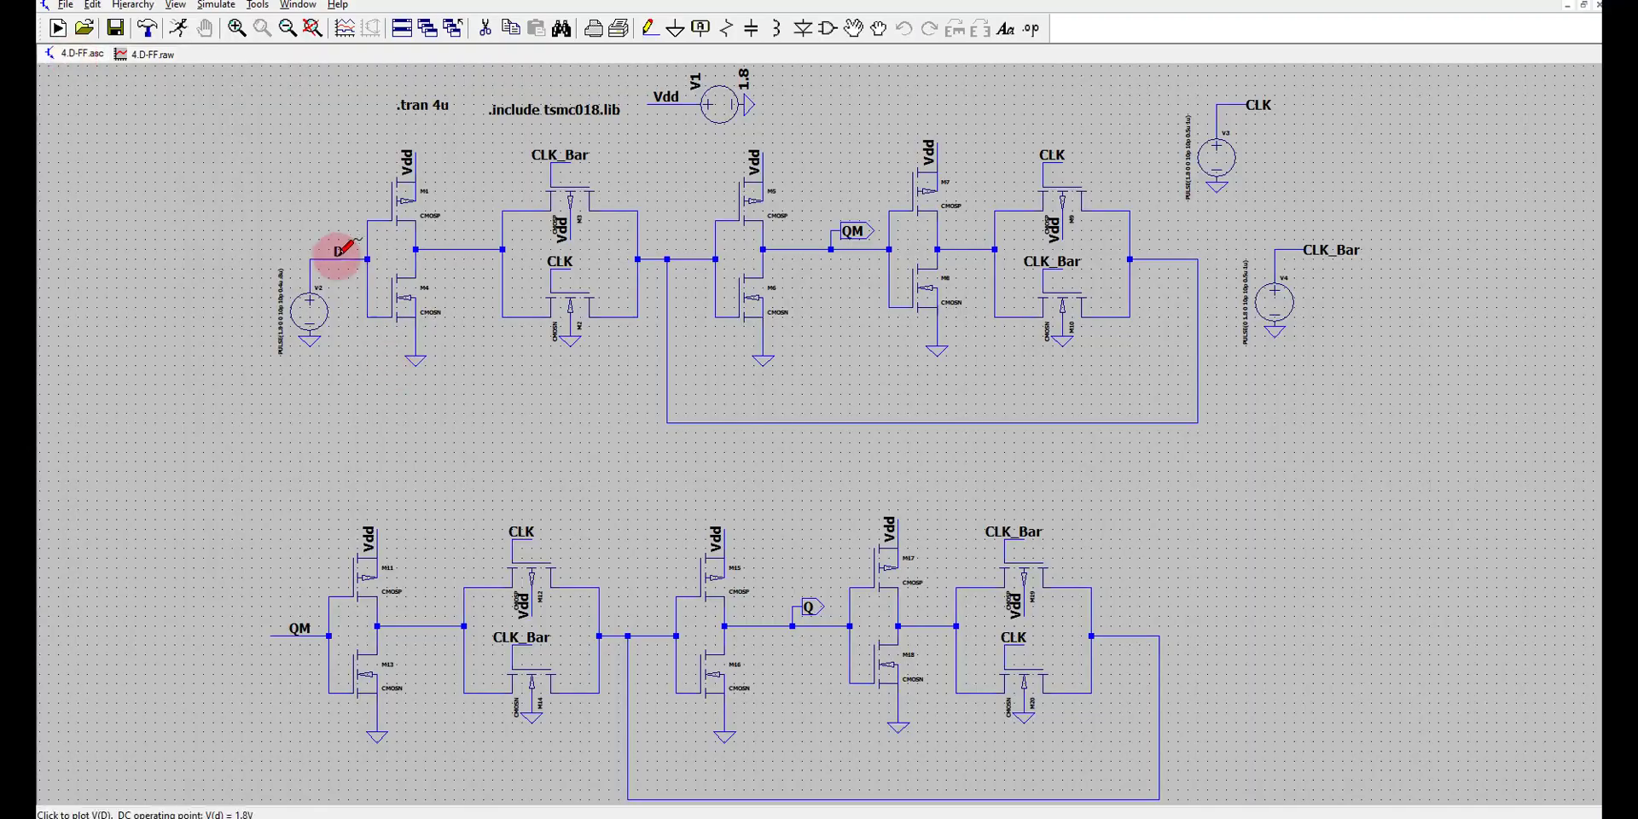
left_click(147, 53)
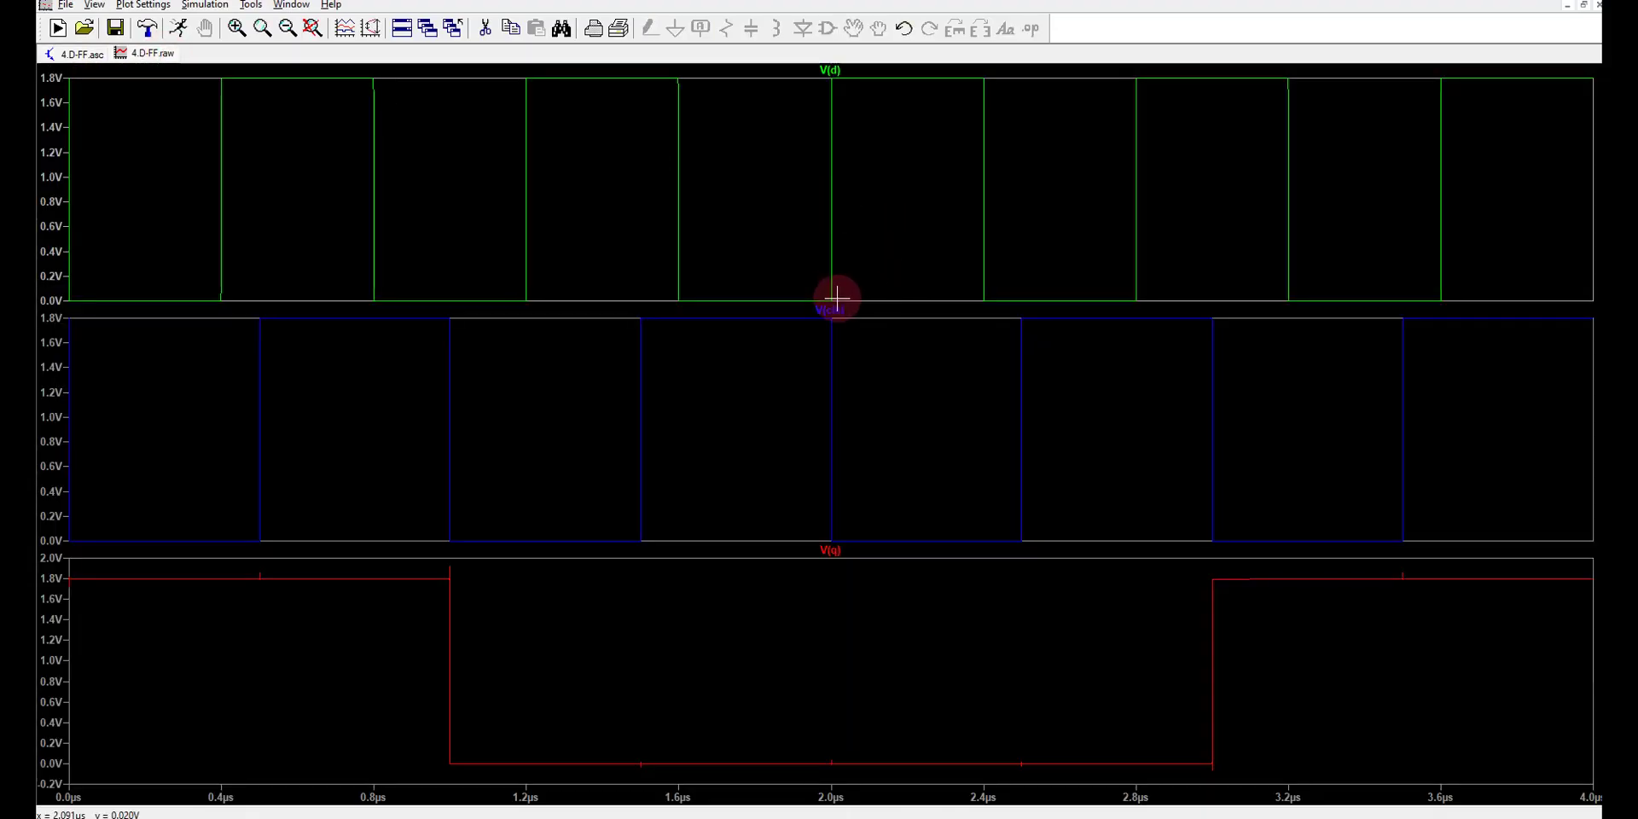
left_click(77, 54)
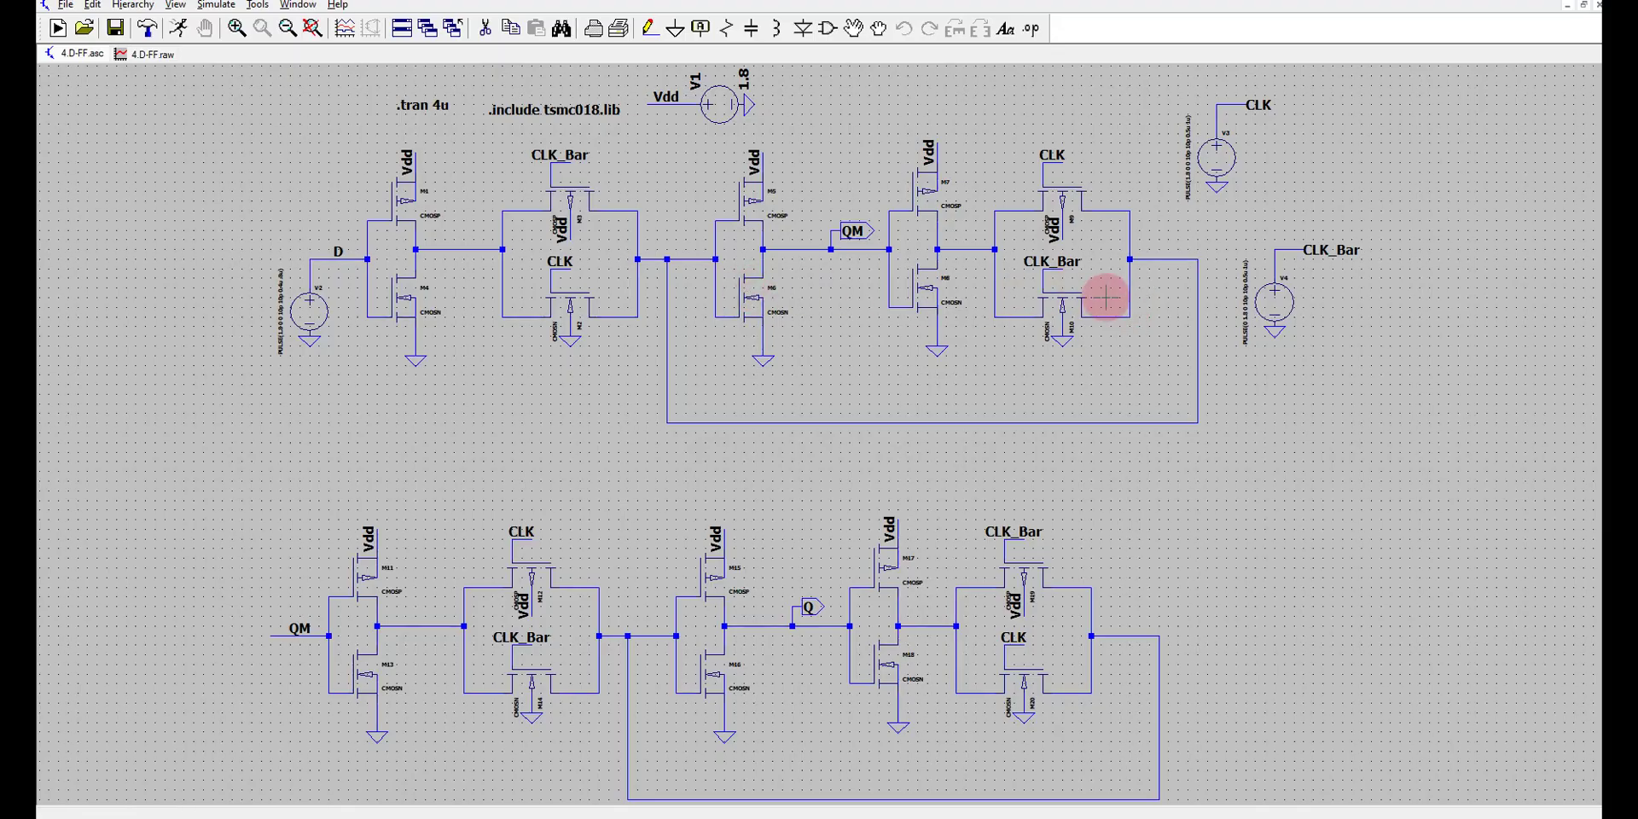
left_click(149, 54)
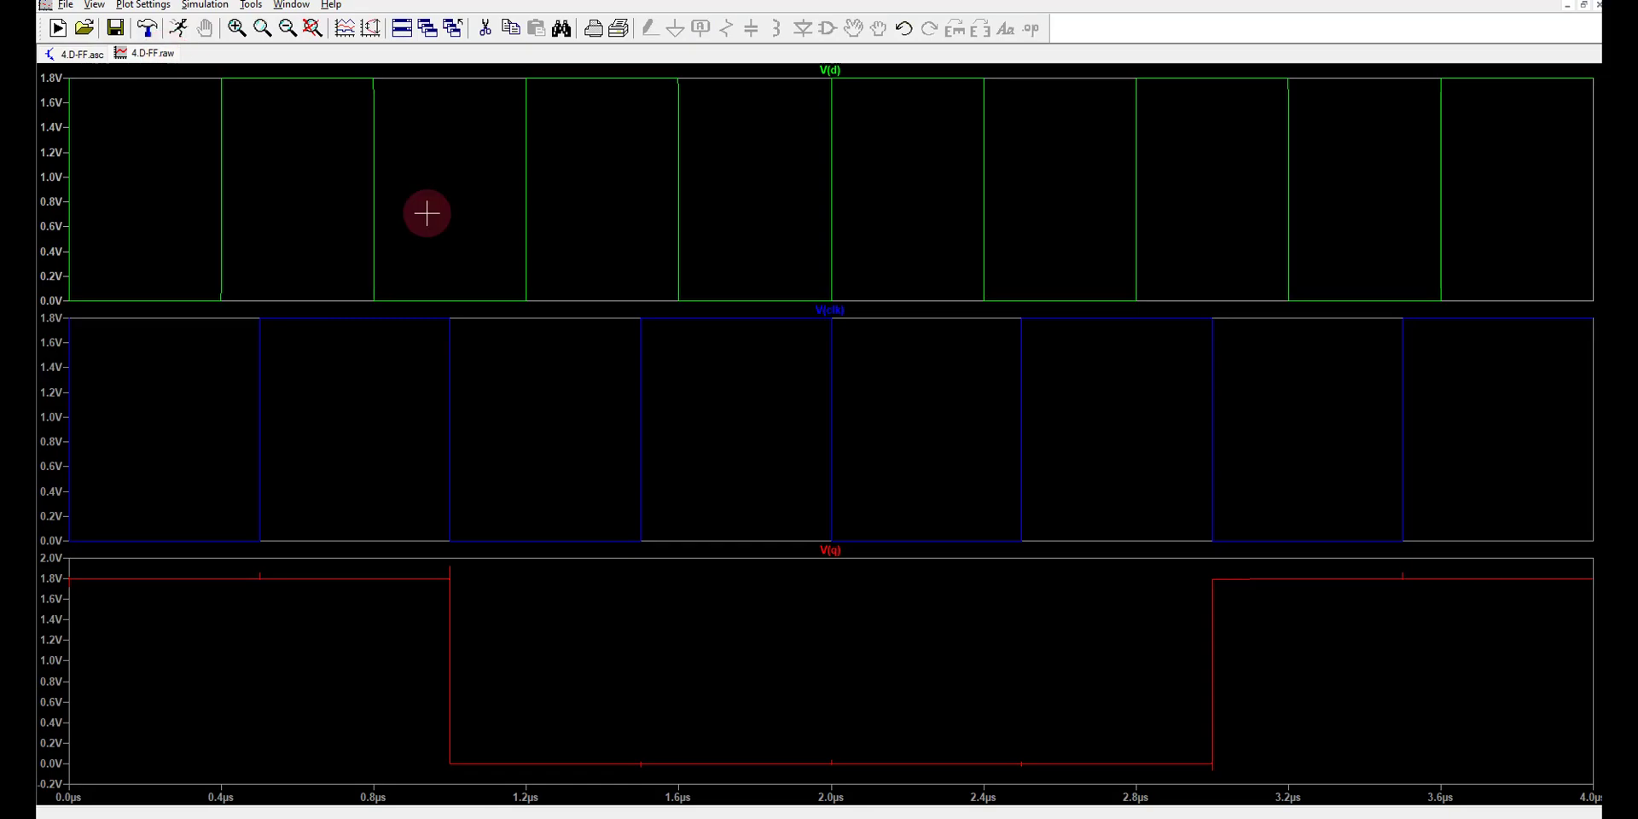